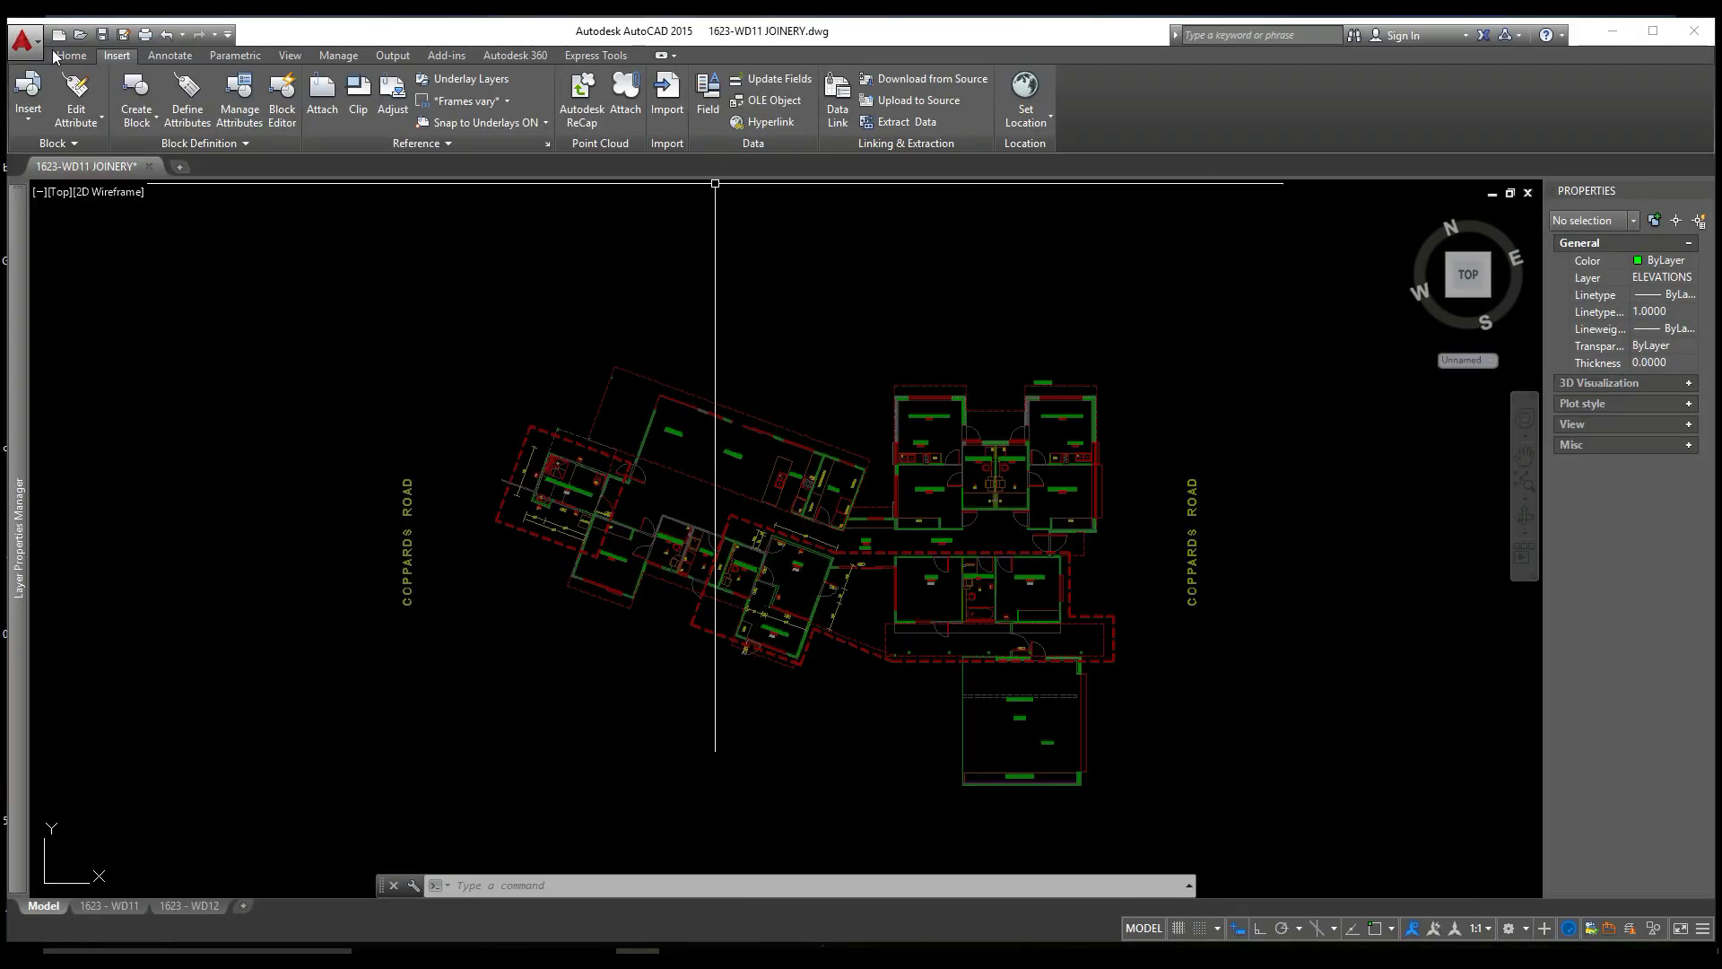
Switch the ribbon to the Home tab
{"action": "left_click", "coordinate": [71, 56]}
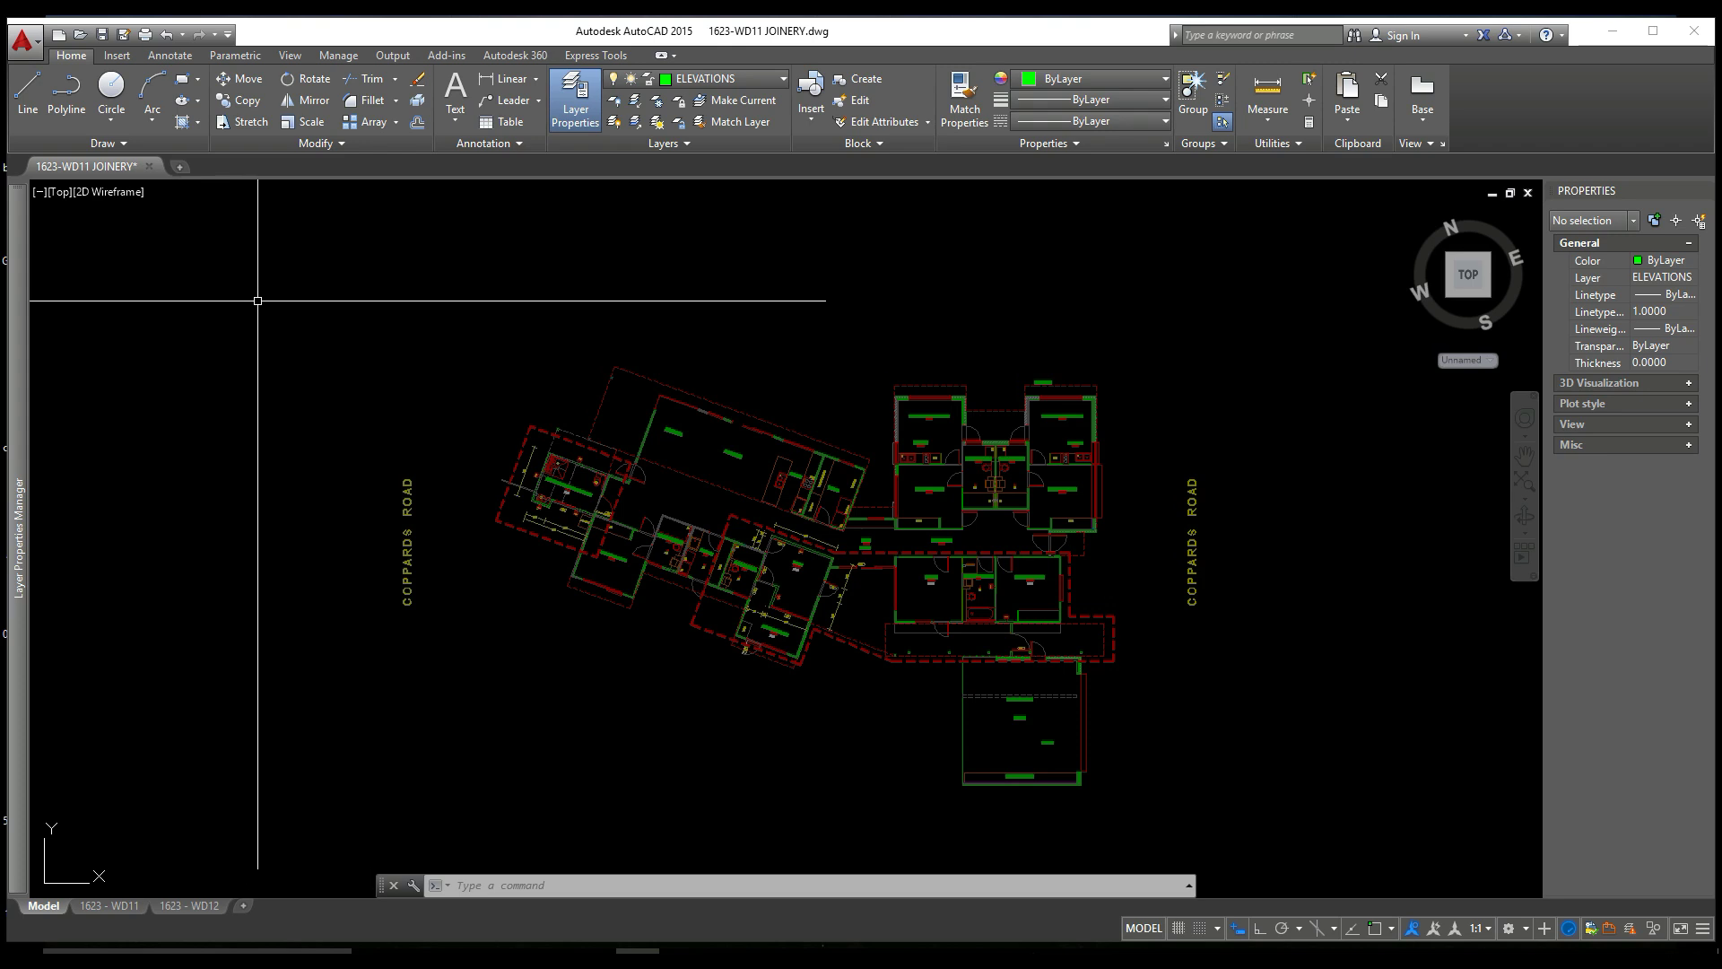
Select the floor plan xref, zoom into the studio bathrooms, then zoom back out
{"action": "left_click", "coordinate": [692, 411]}
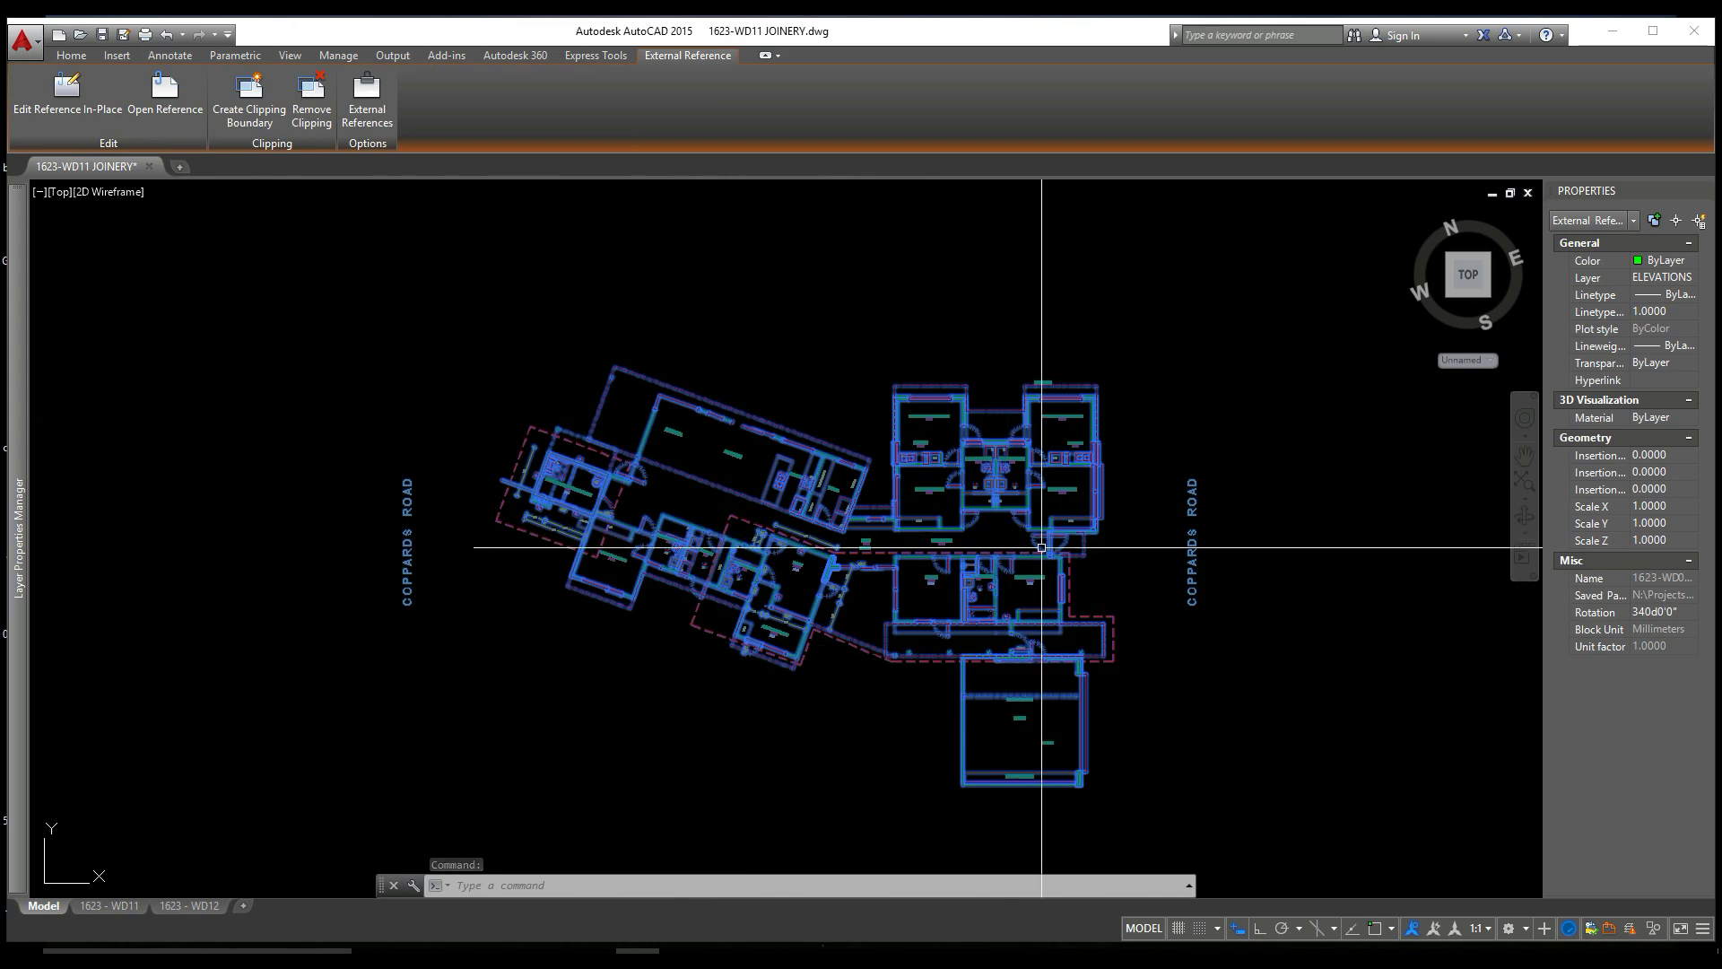
{"action": "scroll", "coordinate": [1046, 554], "scroll_direction": "up", "scroll_amount": 2}
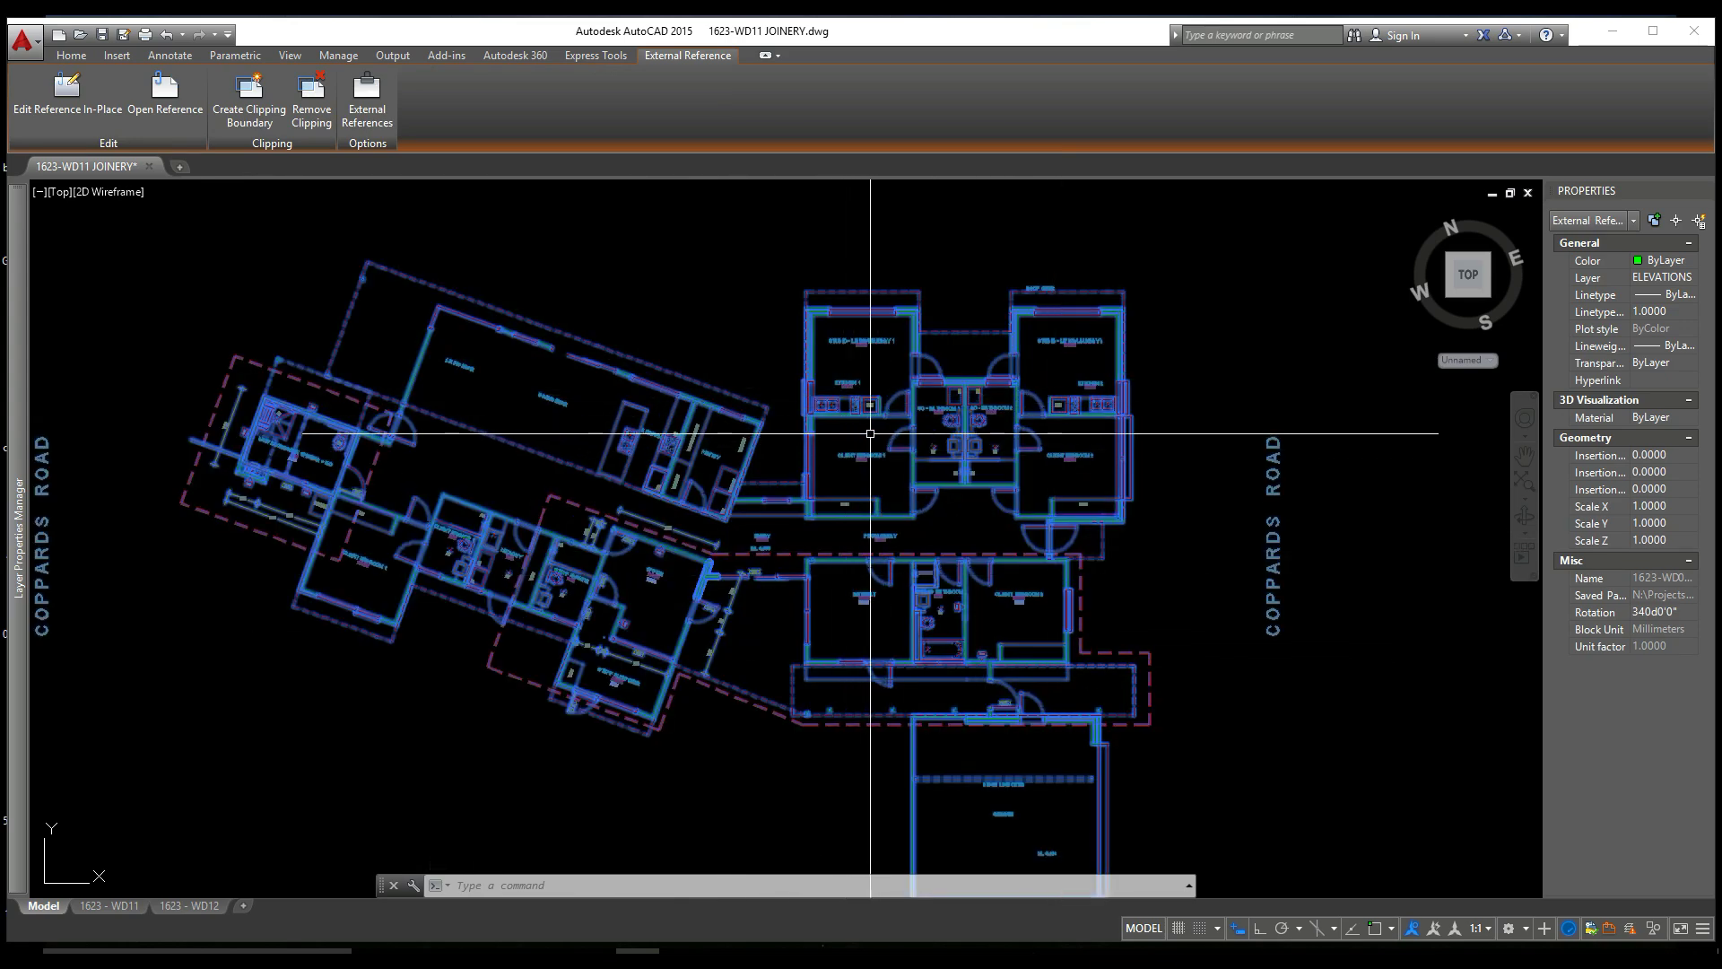
{"action": "key", "text": "Escape"}
{"action": "scroll", "coordinate": [872, 332], "scroll_direction": "up", "scroll_amount": 6}
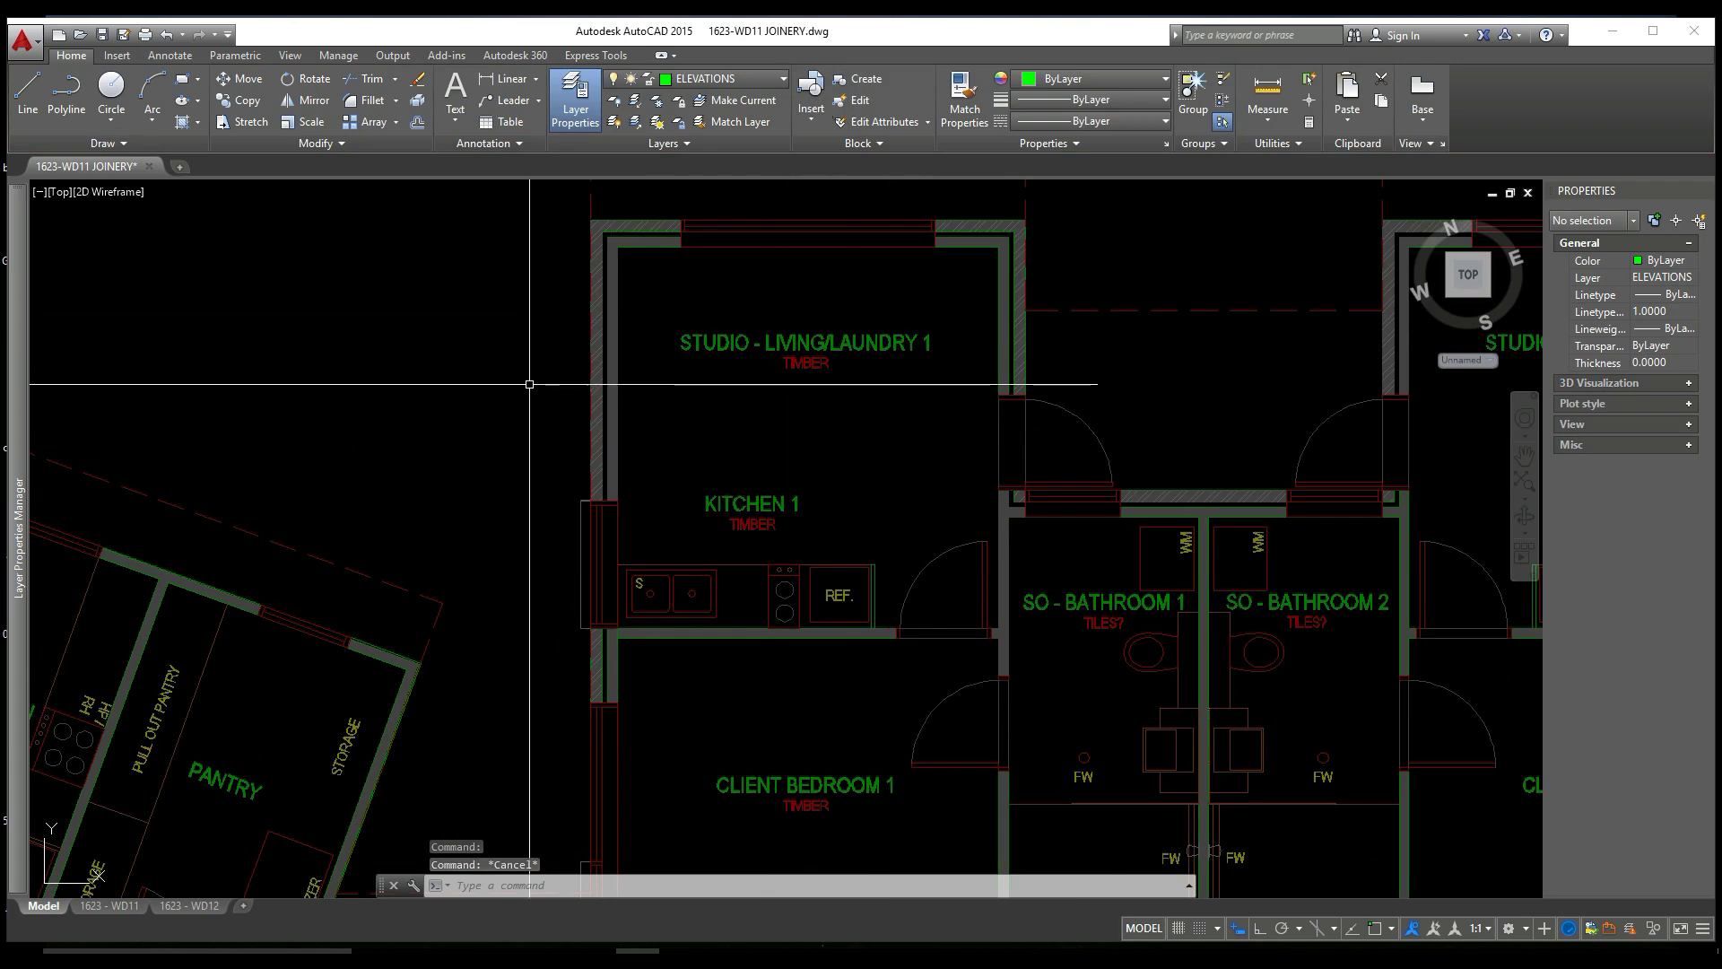
{"action": "scroll", "coordinate": [601, 382], "scroll_direction": "down", "scroll_amount": 2}
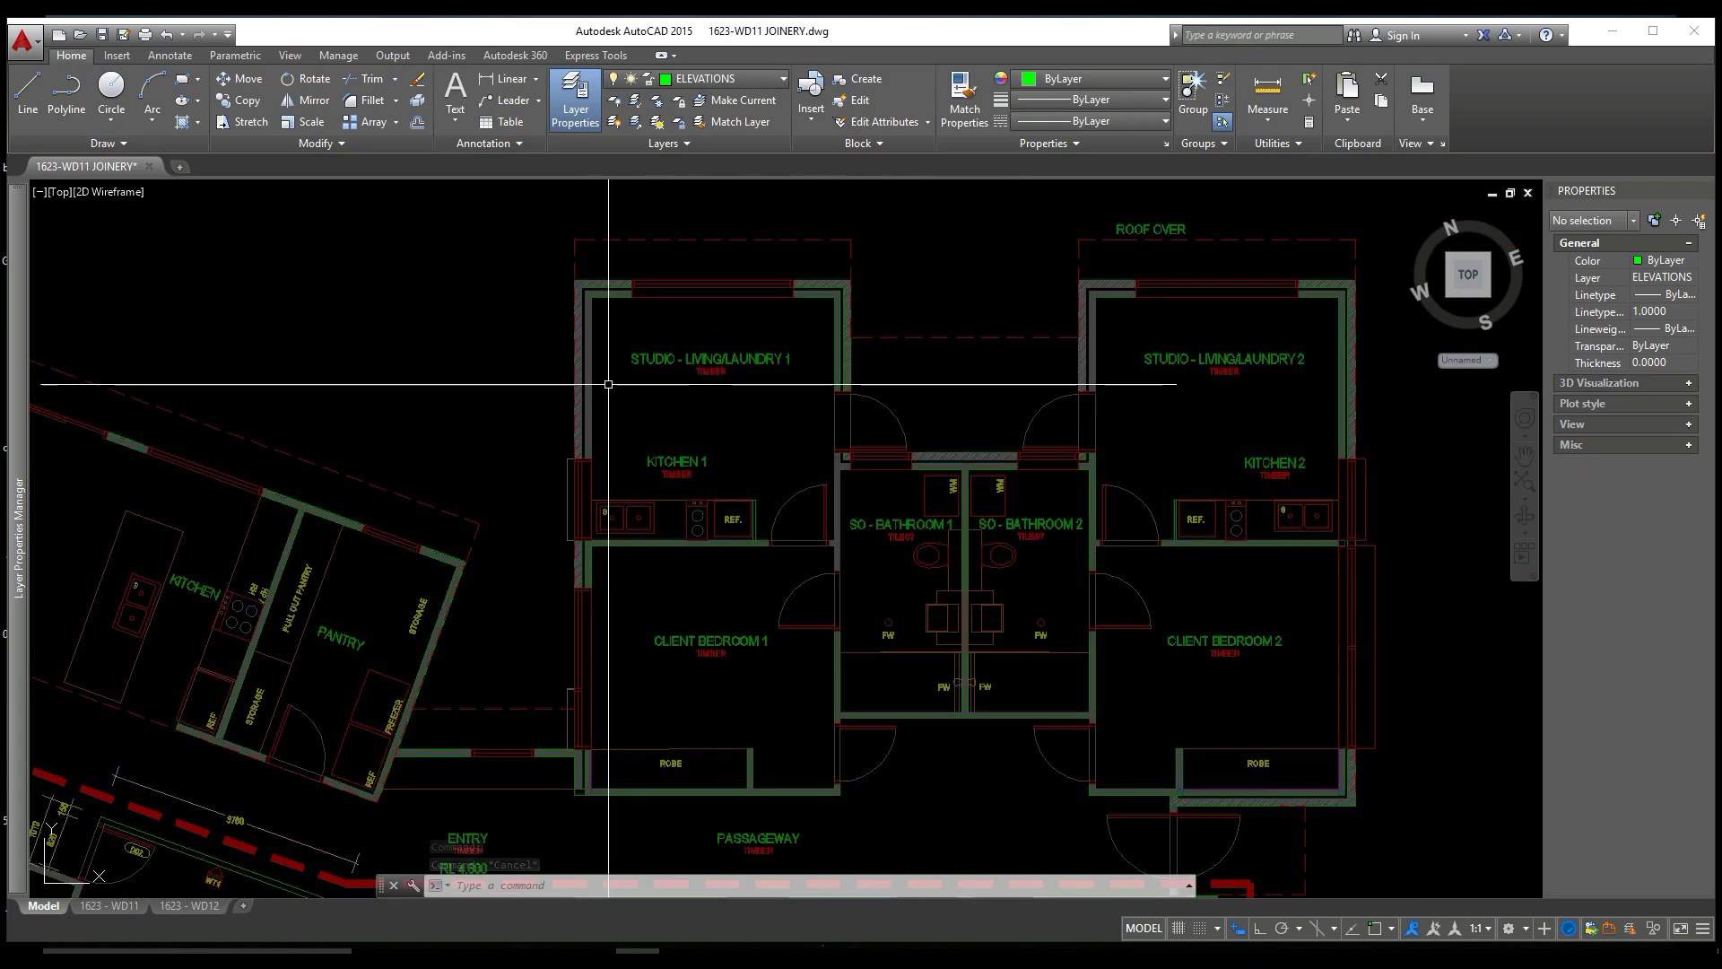
{"action": "scroll", "coordinate": [601, 381], "scroll_direction": "down", "scroll_amount": 2}
{"action": "middle_click_drag", "start_coordinate": [563, 424], "coordinate": [867, 334]}
{"action": "scroll", "coordinate": [869, 335], "scroll_direction": "down", "scroll_amount": 3}
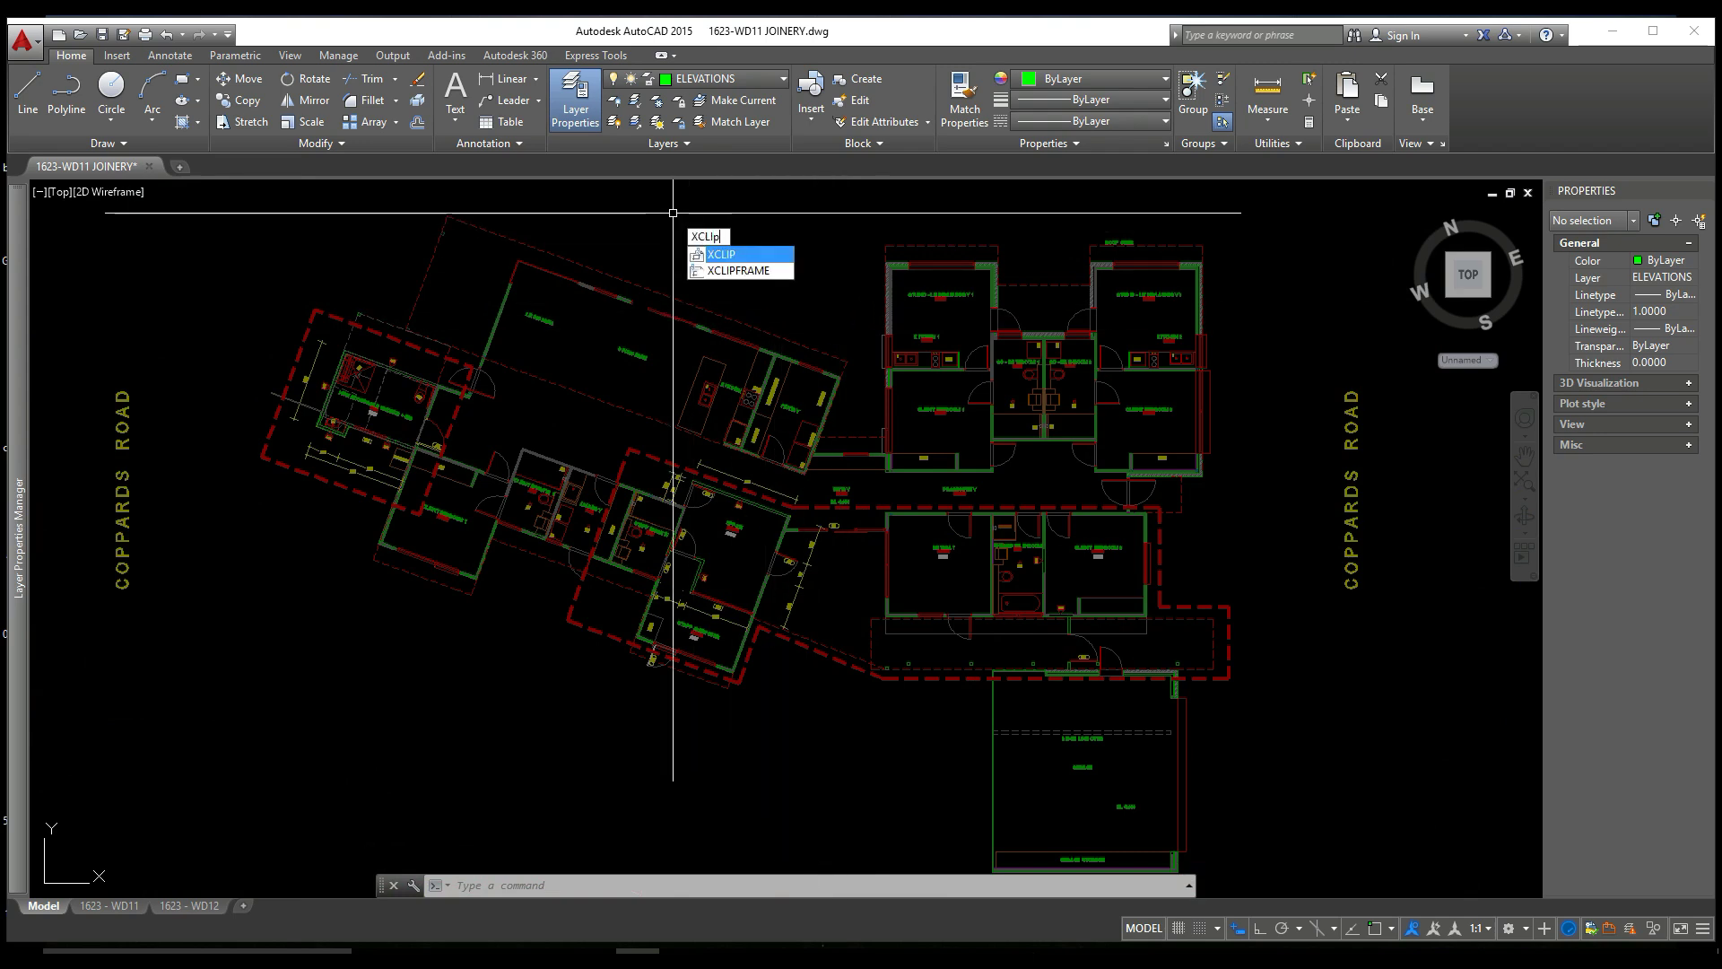
Clip the floor plan xref with a rectangle around Studio - Living/Laundry 1 and Kitchen 1
{"action": "key", "text": "Return"}
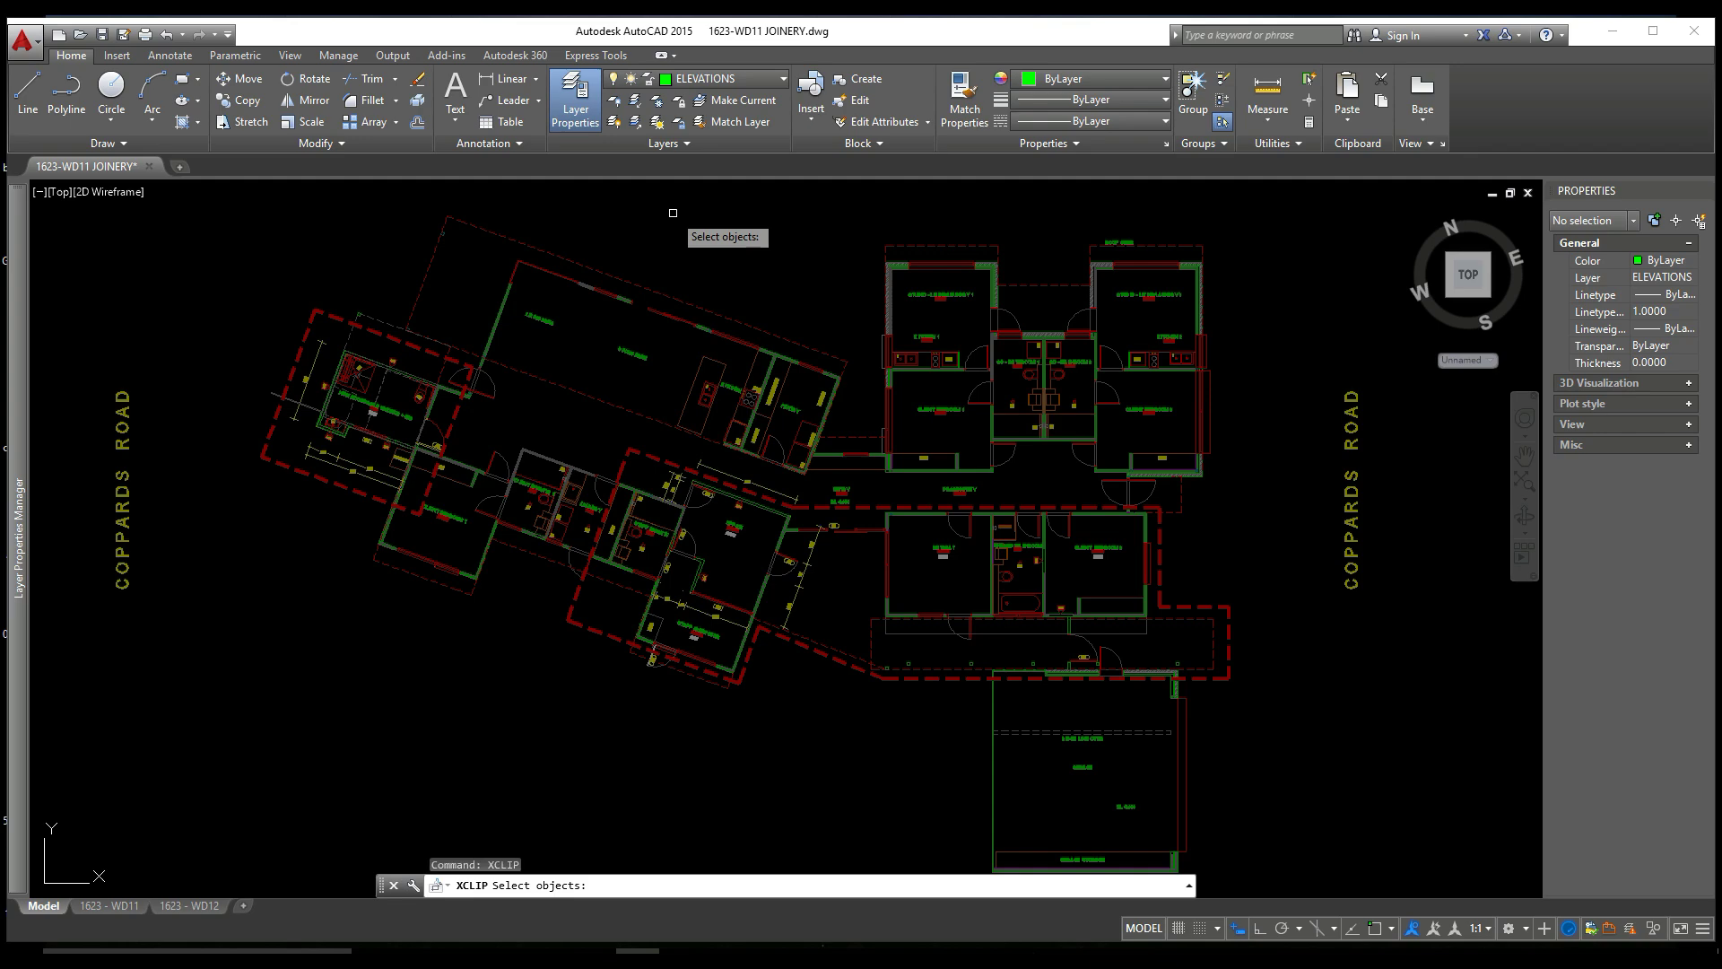
{"action": "left_click", "coordinate": [891, 269]}
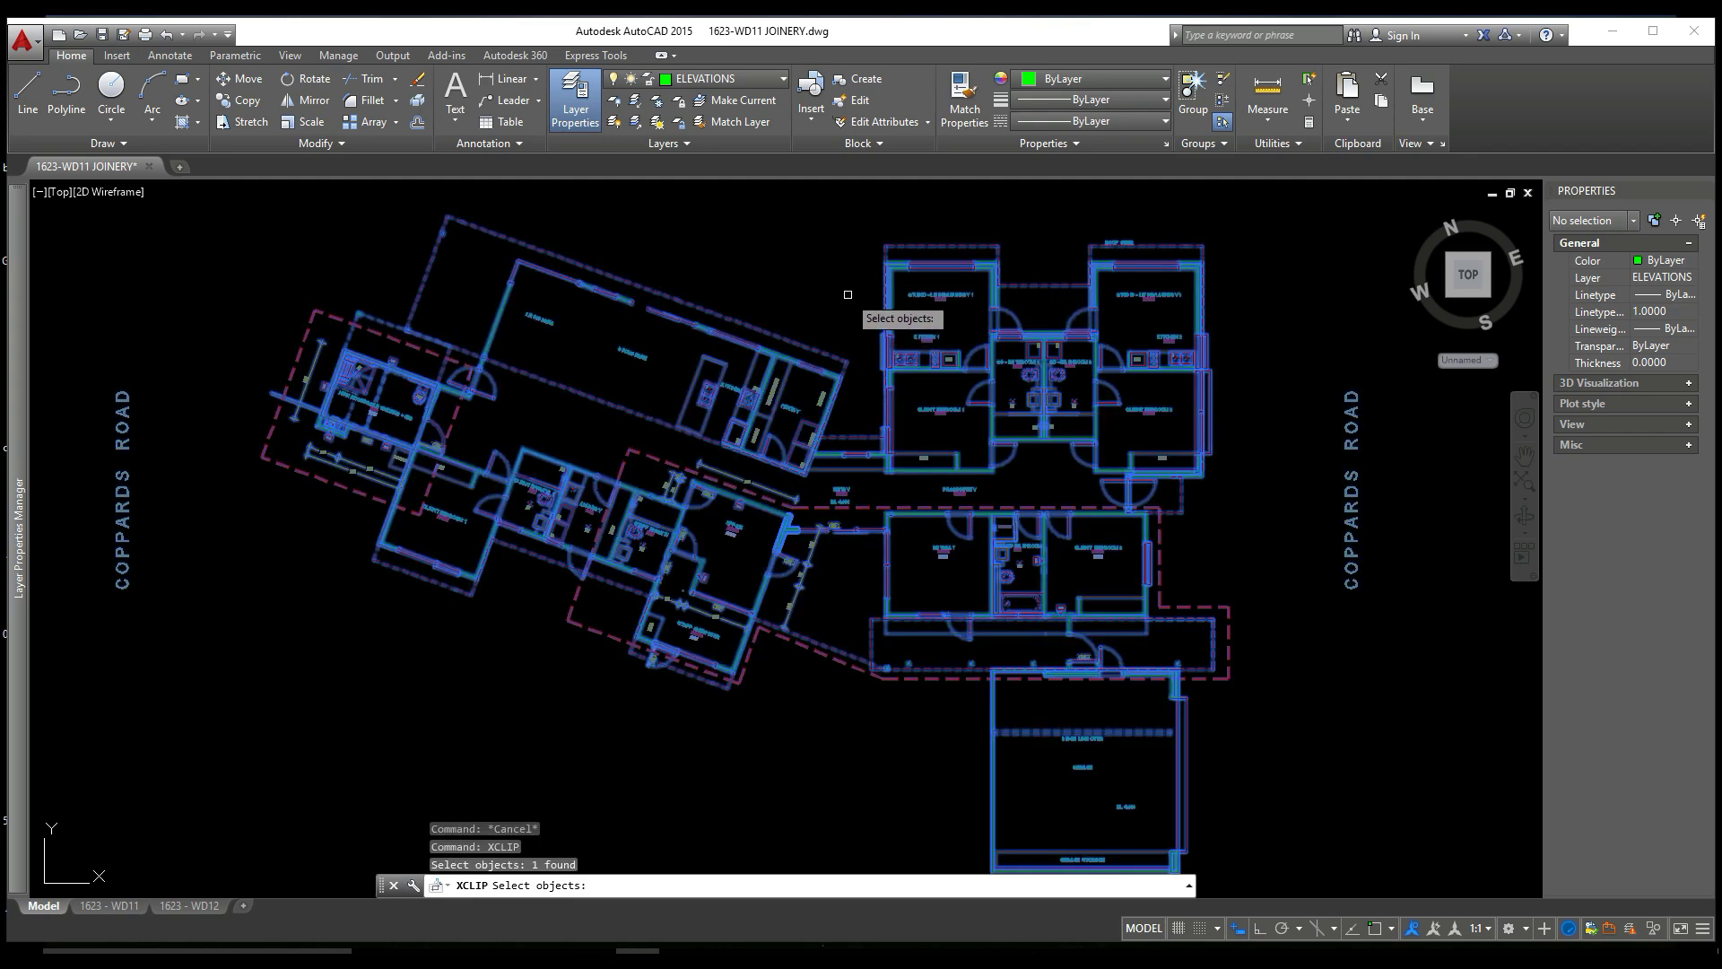
{"action": "key", "text": "Return"}
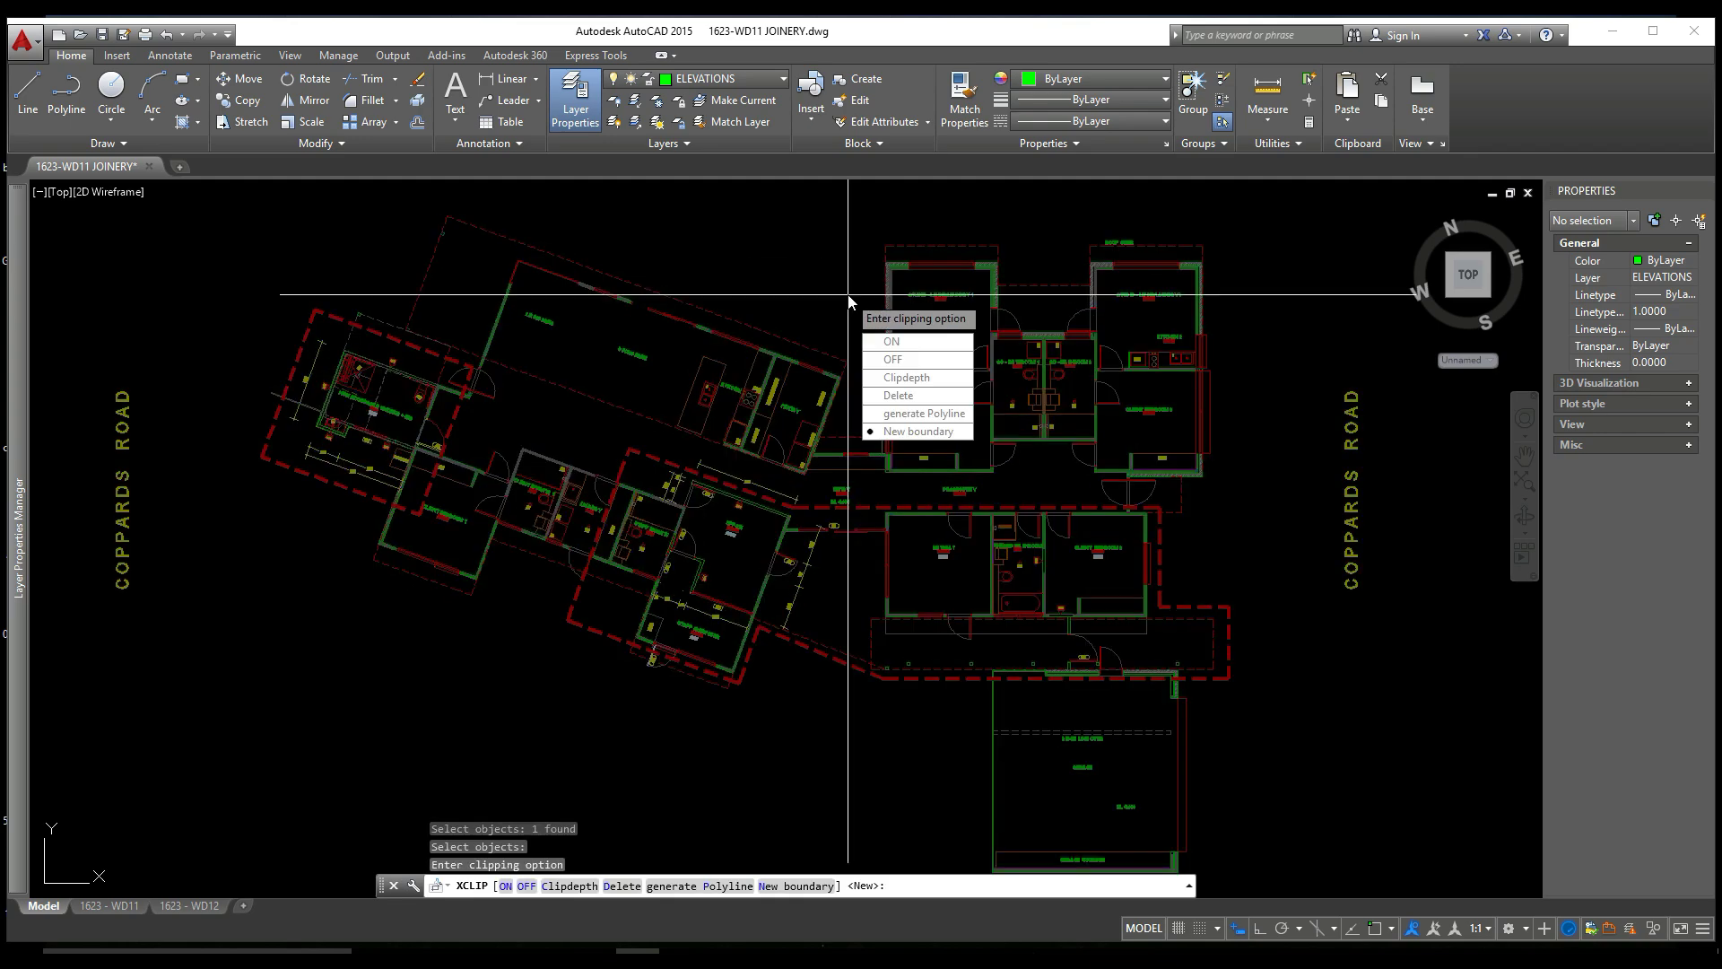
{"action": "left_click", "coordinate": [906, 434]}
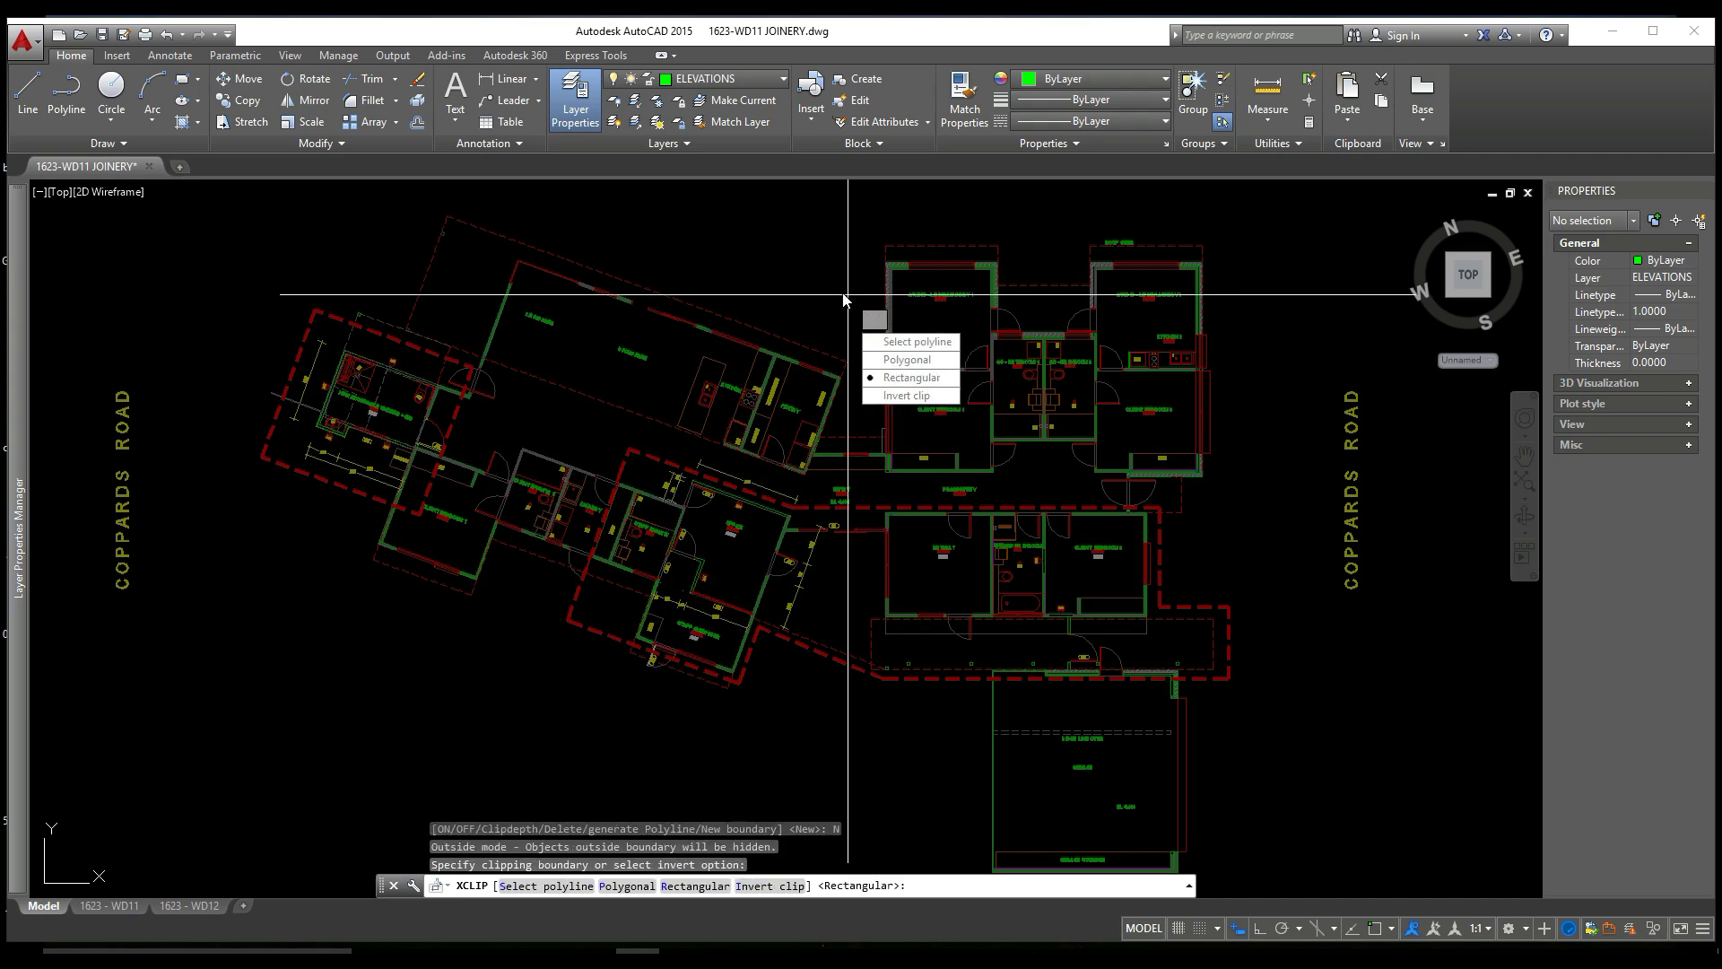
{"action": "left_click", "coordinate": [912, 378]}
{"action": "scroll", "coordinate": [838, 256], "scroll_direction": "up", "scroll_amount": 2}
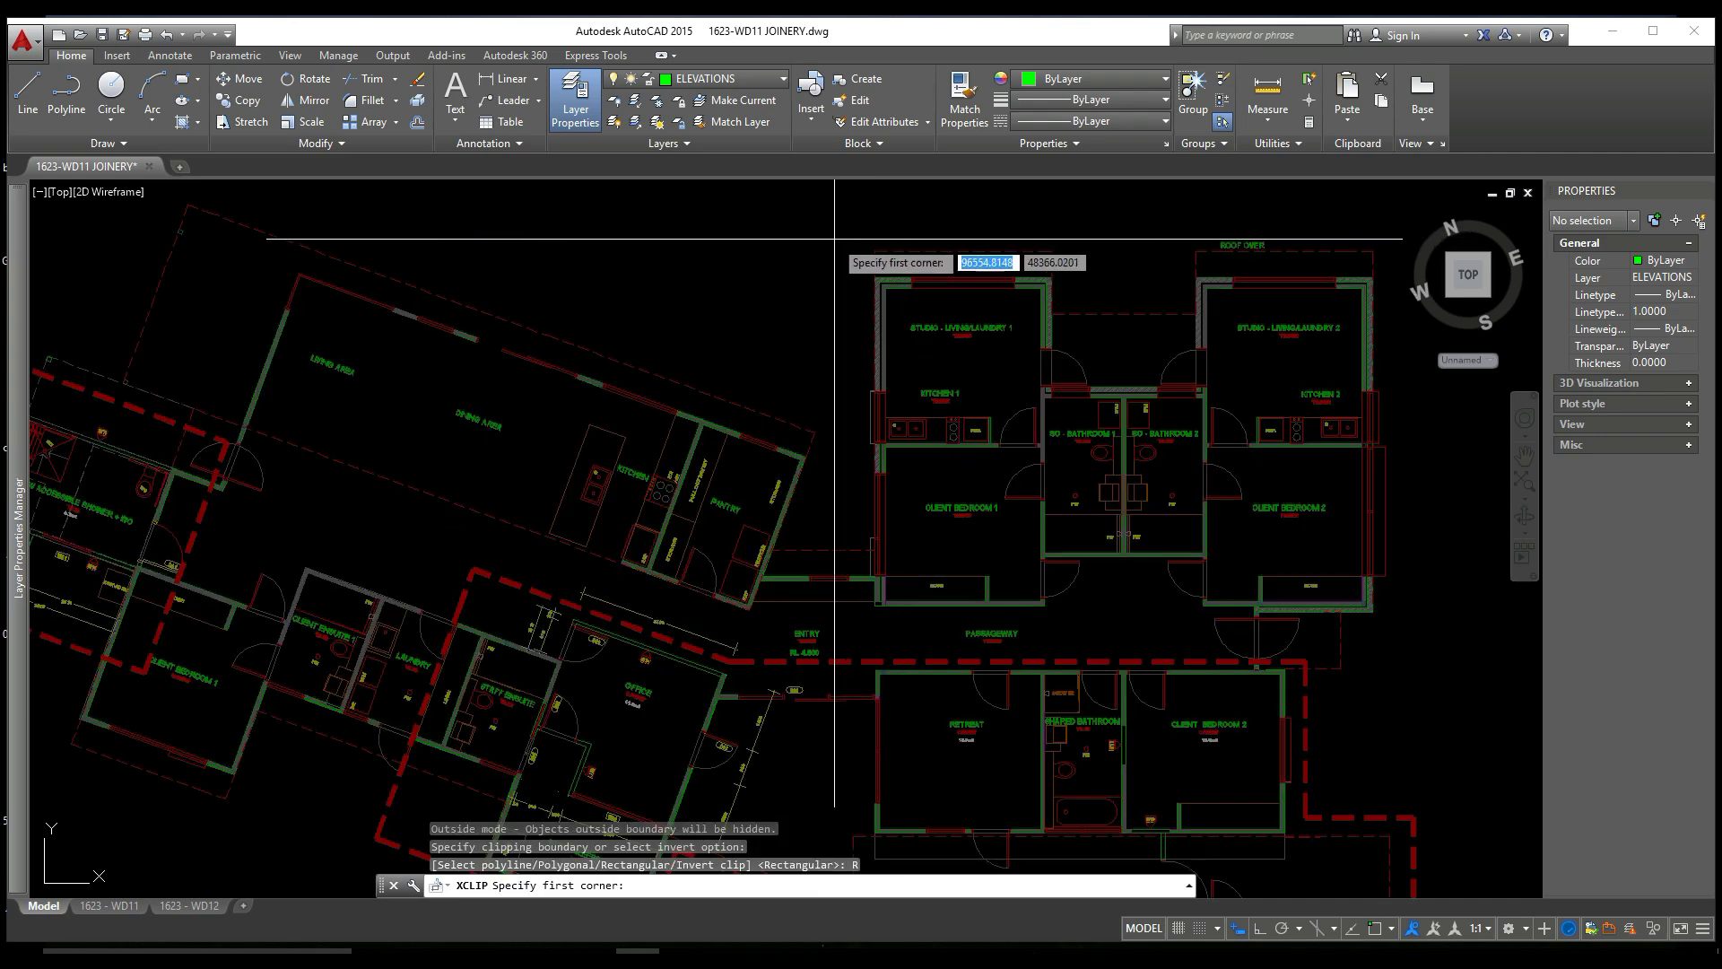
{"action": "left_click", "coordinate": [868, 262]}
{"action": "scroll", "coordinate": [1038, 421], "scroll_direction": "up", "scroll_amount": 2}
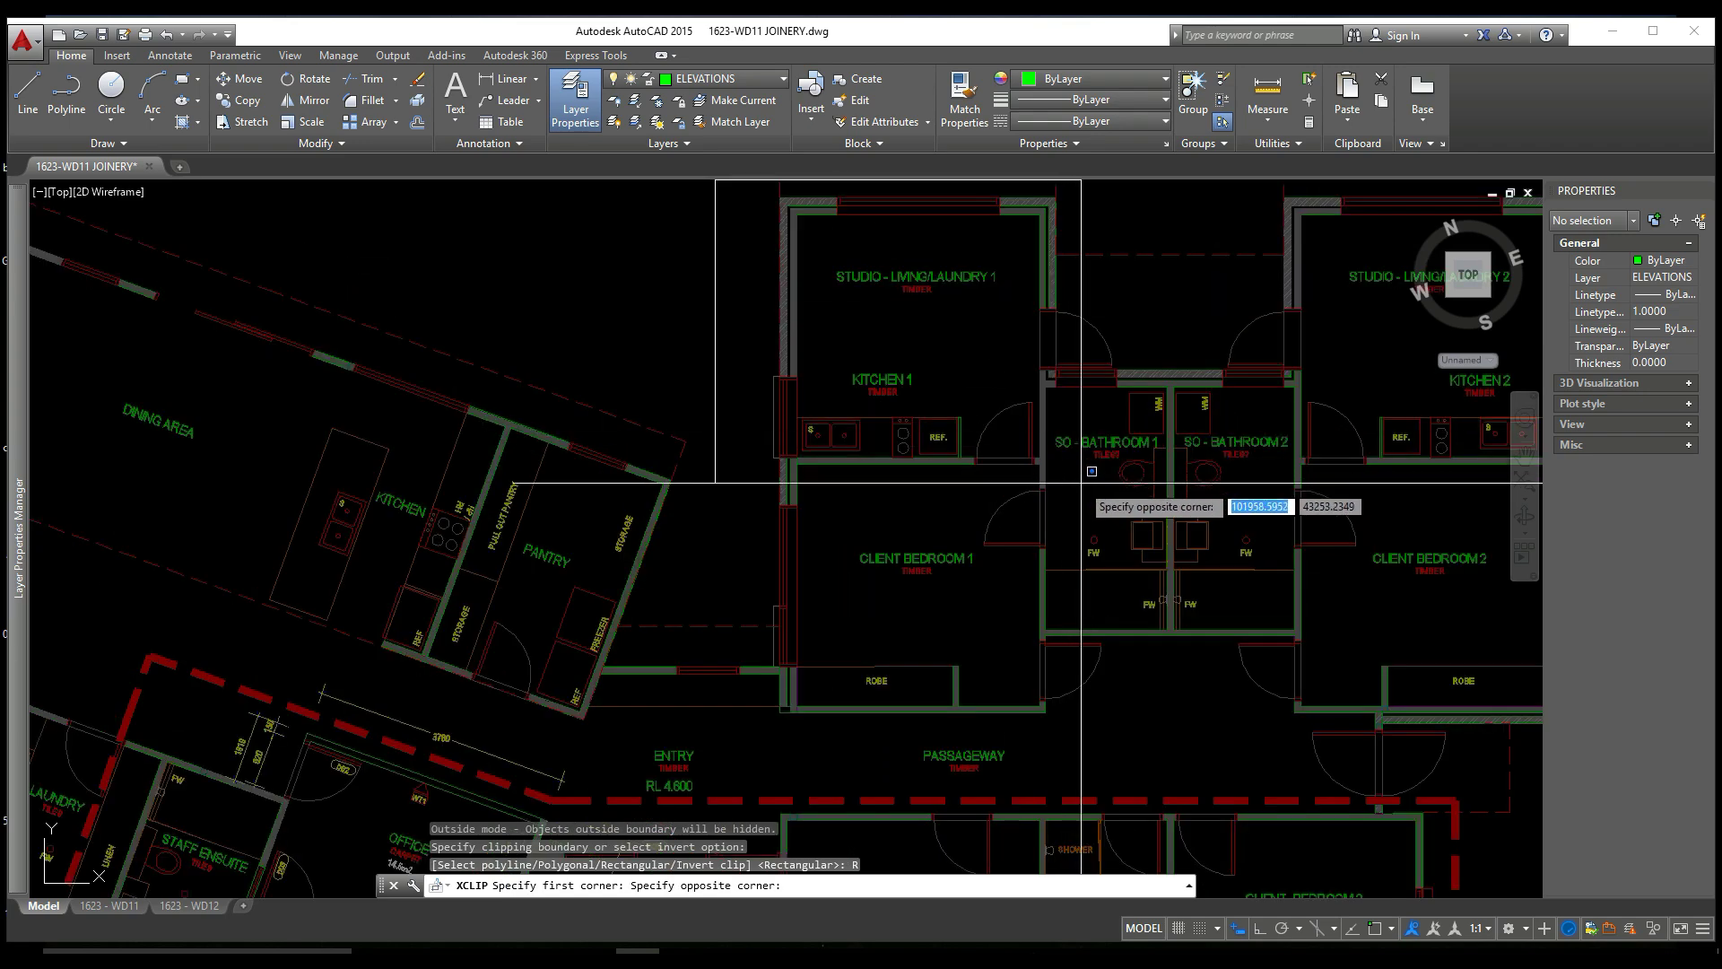
{"action": "left_click", "coordinate": [1082, 482]}
Select the clipped xref to check the result, then clear the selection
{"action": "scroll", "coordinate": [834, 308], "scroll_direction": "down", "scroll_amount": 2}
{"action": "scroll", "coordinate": [938, 280], "scroll_direction": "up", "scroll_amount": 4}
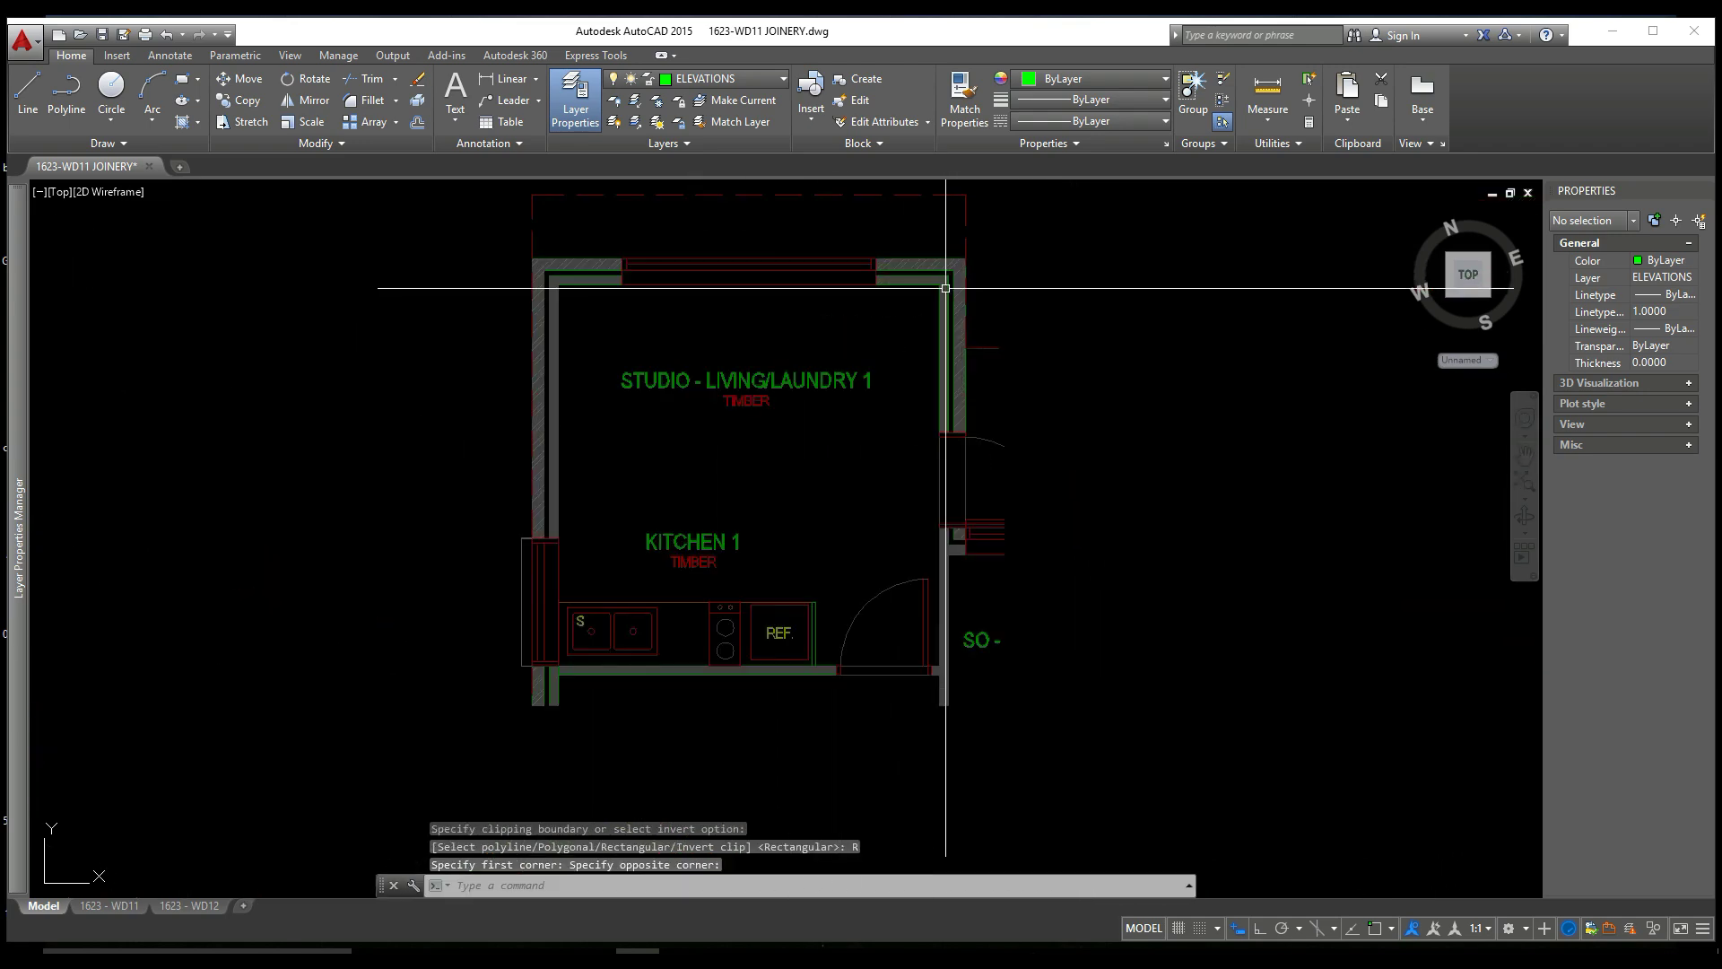
{"action": "left_click", "coordinate": [936, 285]}
{"action": "scroll", "coordinate": [762, 413], "scroll_direction": "down", "scroll_amount": 2}
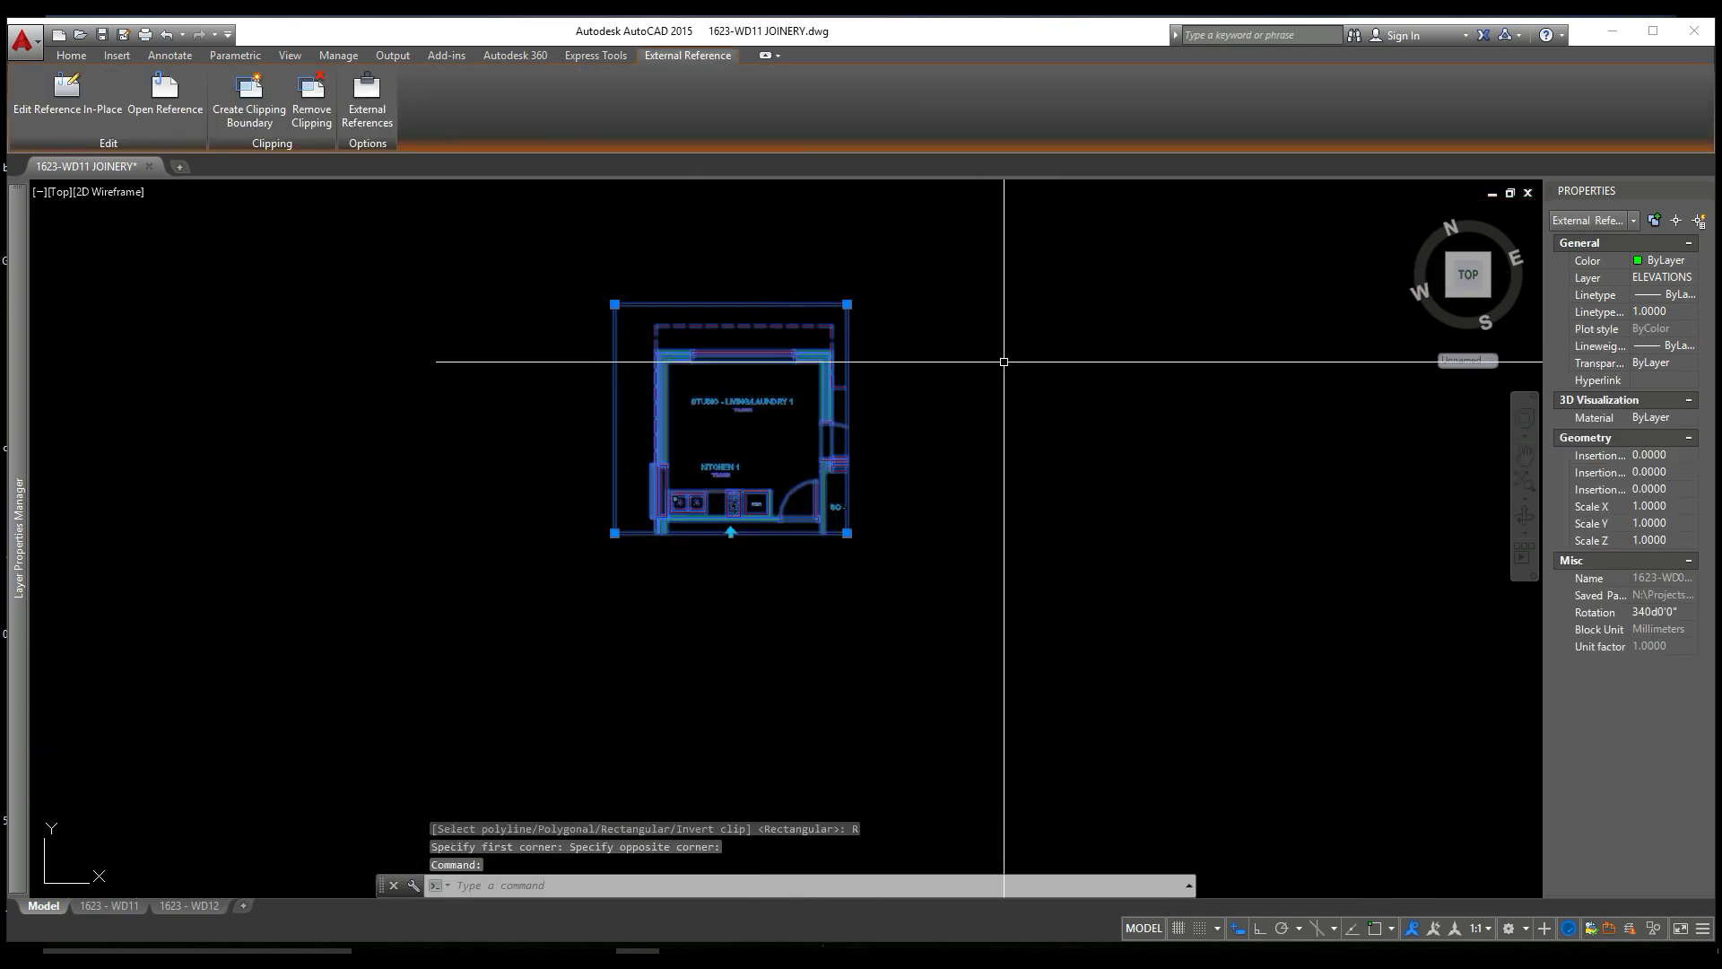
{"action": "scroll", "coordinate": [1007, 359], "scroll_direction": "down", "scroll_amount": 2}
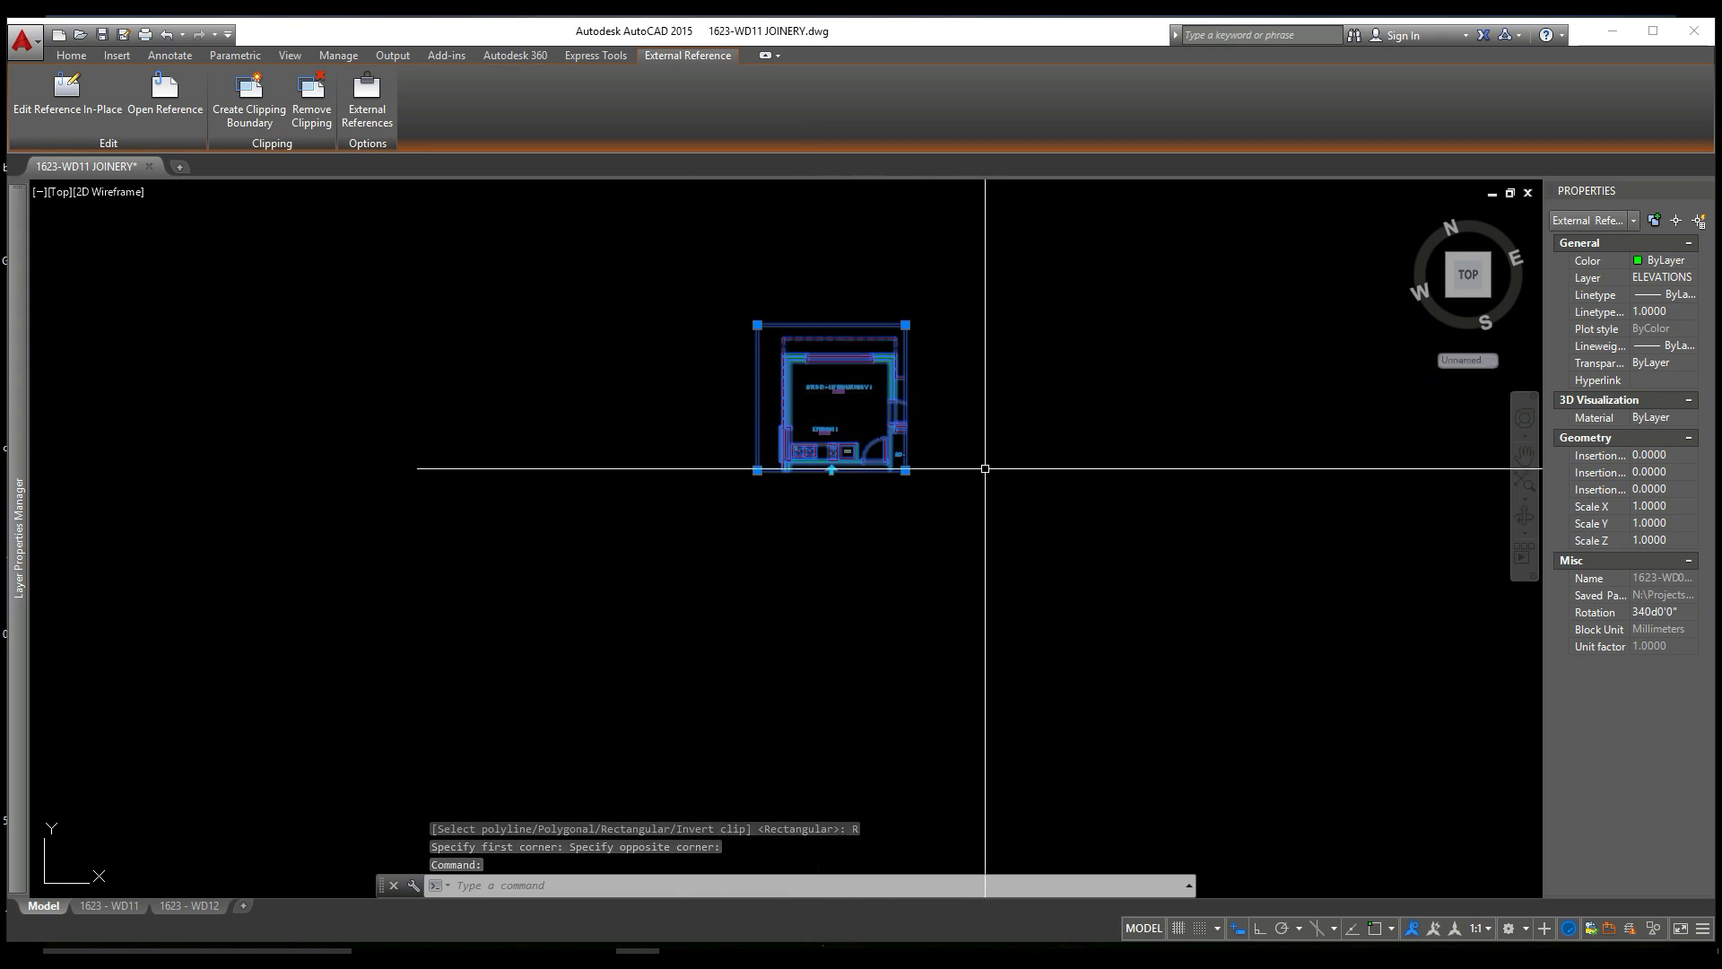
{"action": "scroll", "coordinate": [844, 363], "scroll_direction": "up", "scroll_amount": 6}
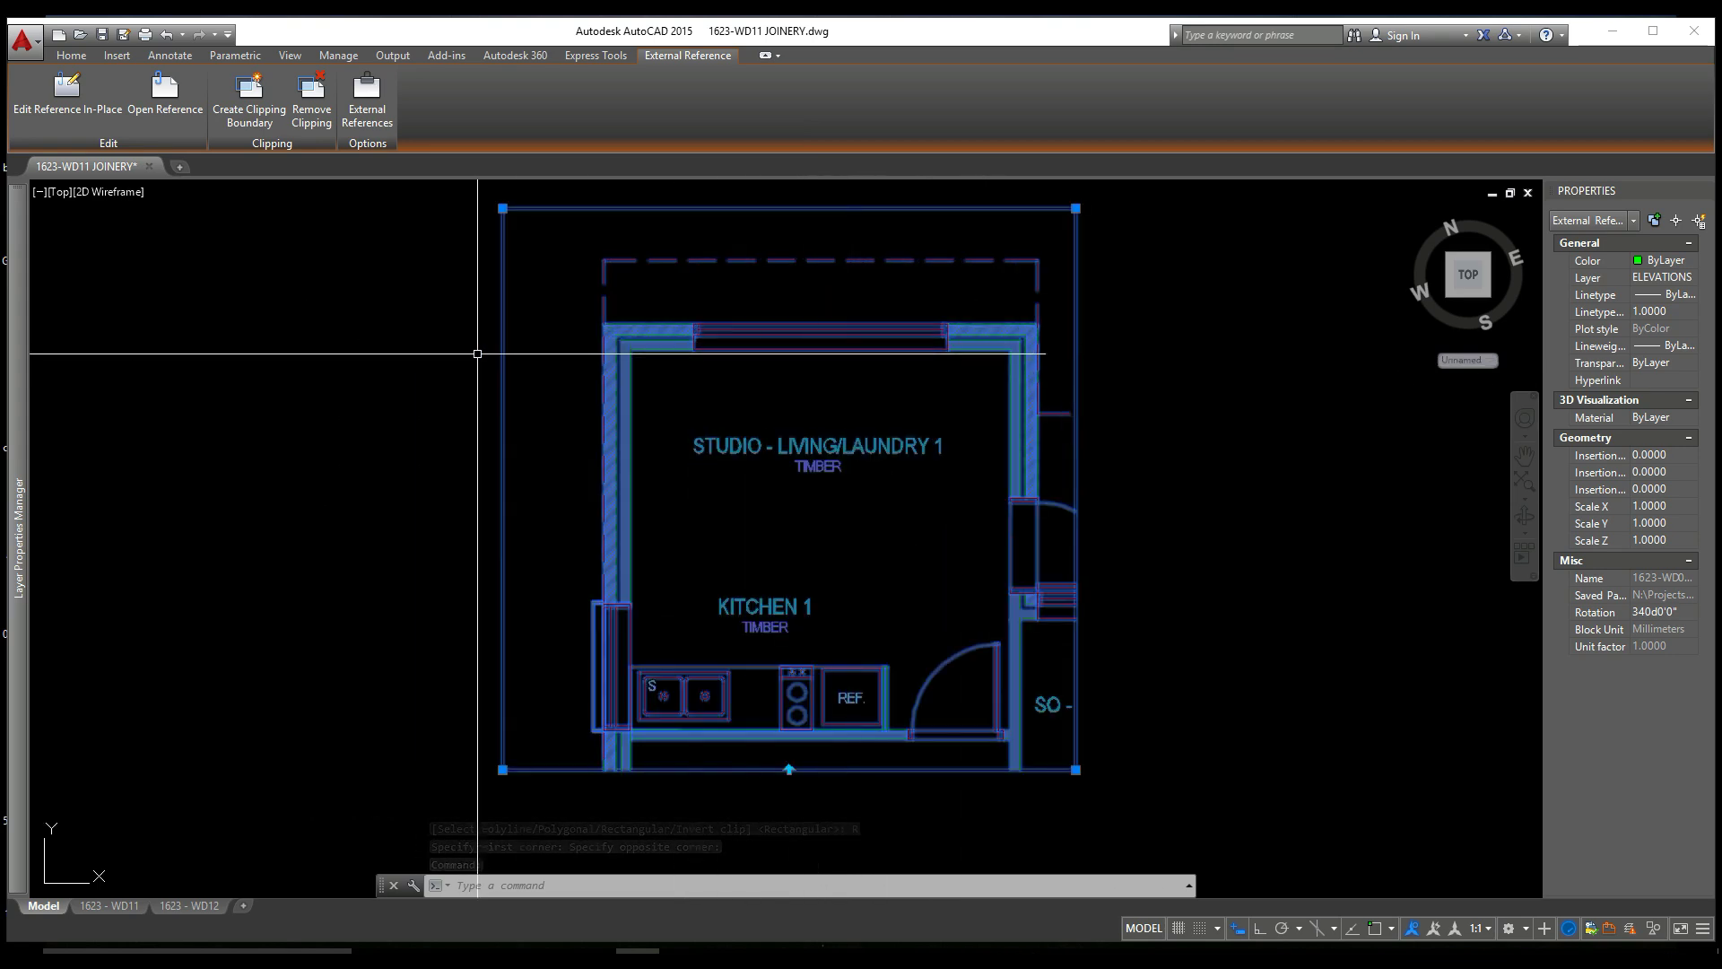
{"action": "key", "text": "Escape"}
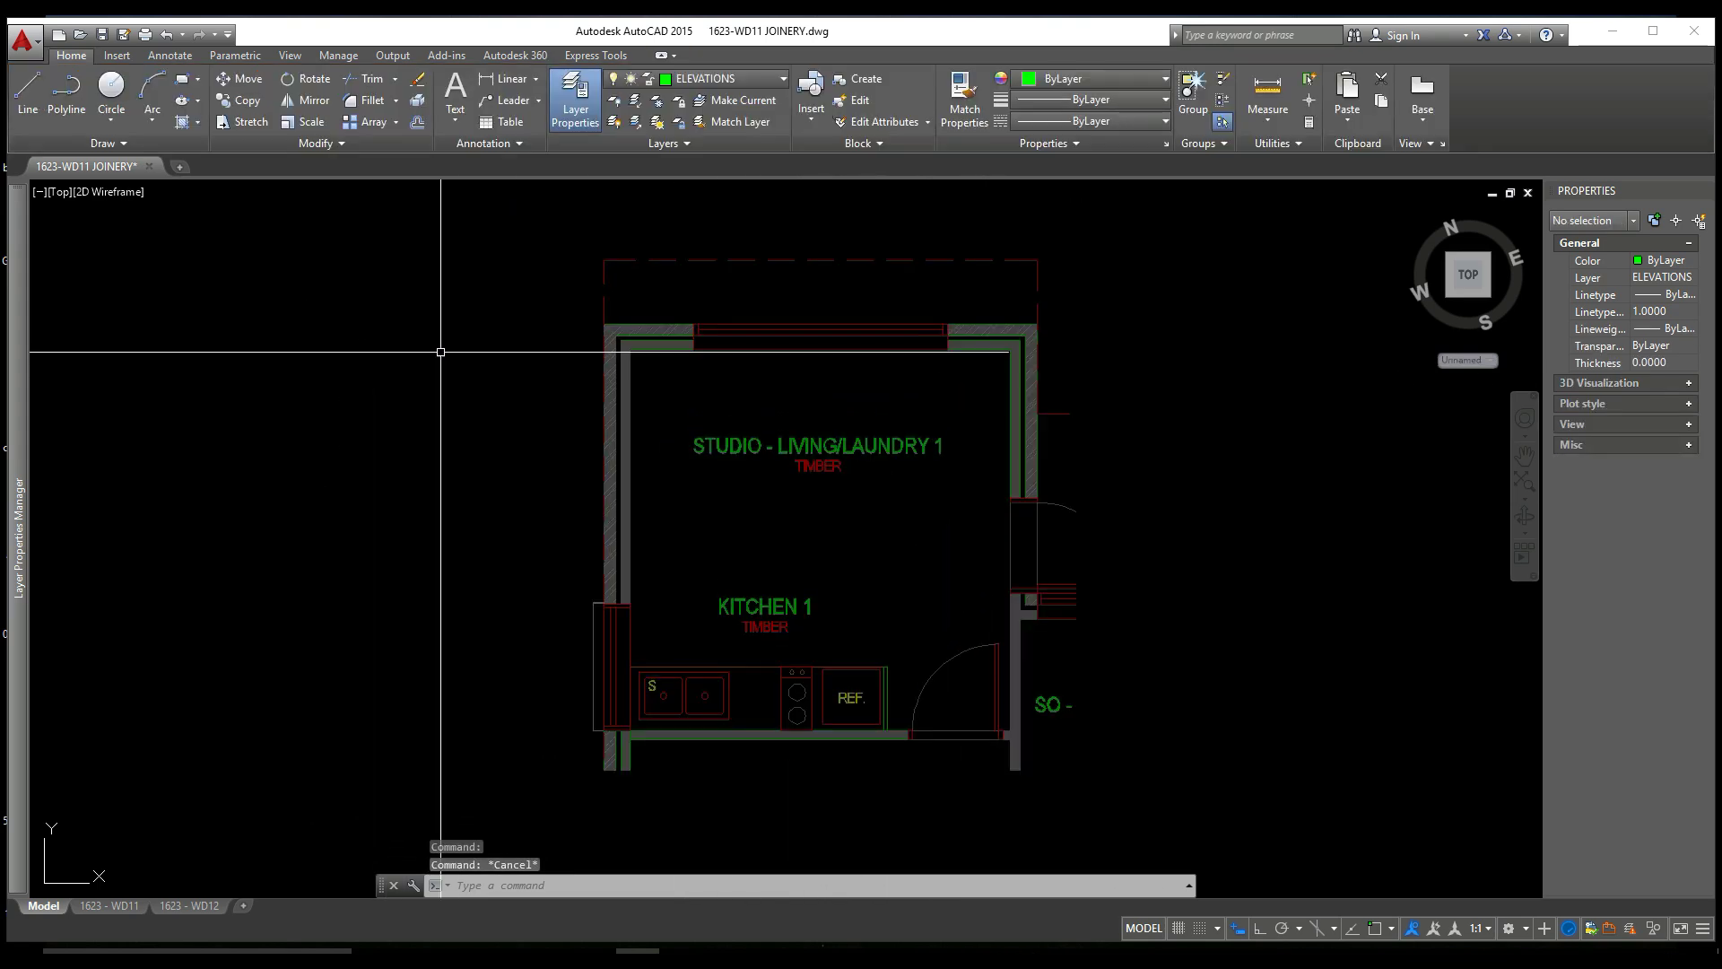
{"action": "left_click", "coordinate": [615, 323]}
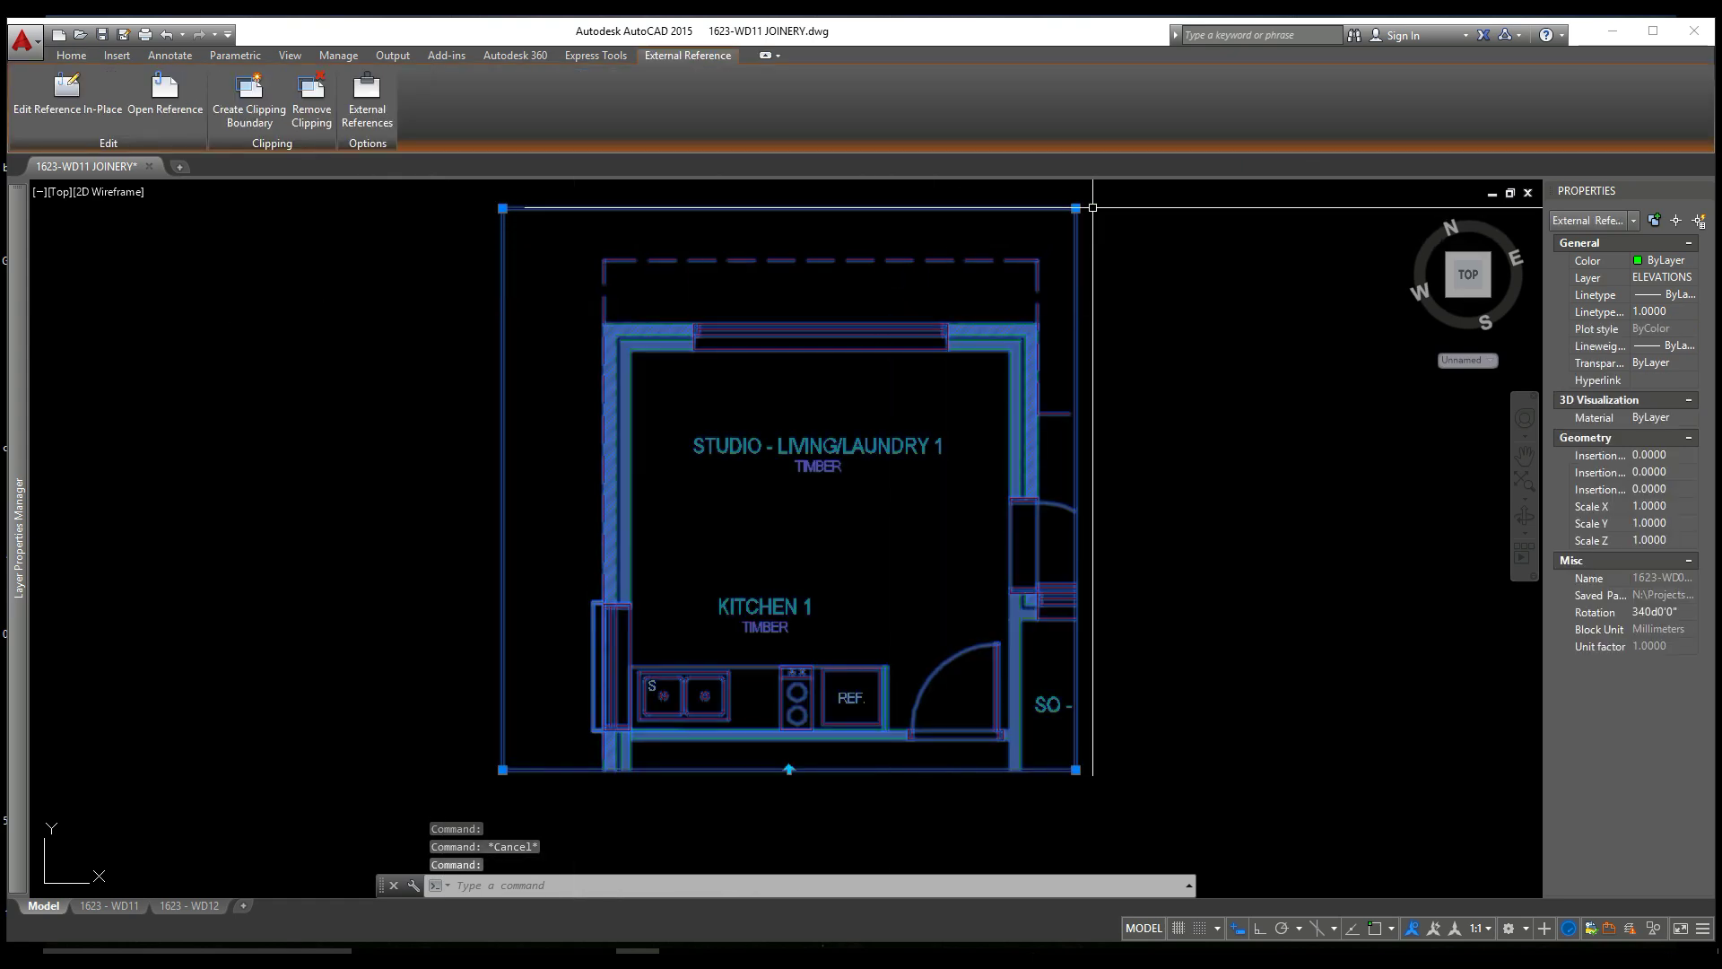
{"action": "left_click", "coordinate": [1076, 208]}
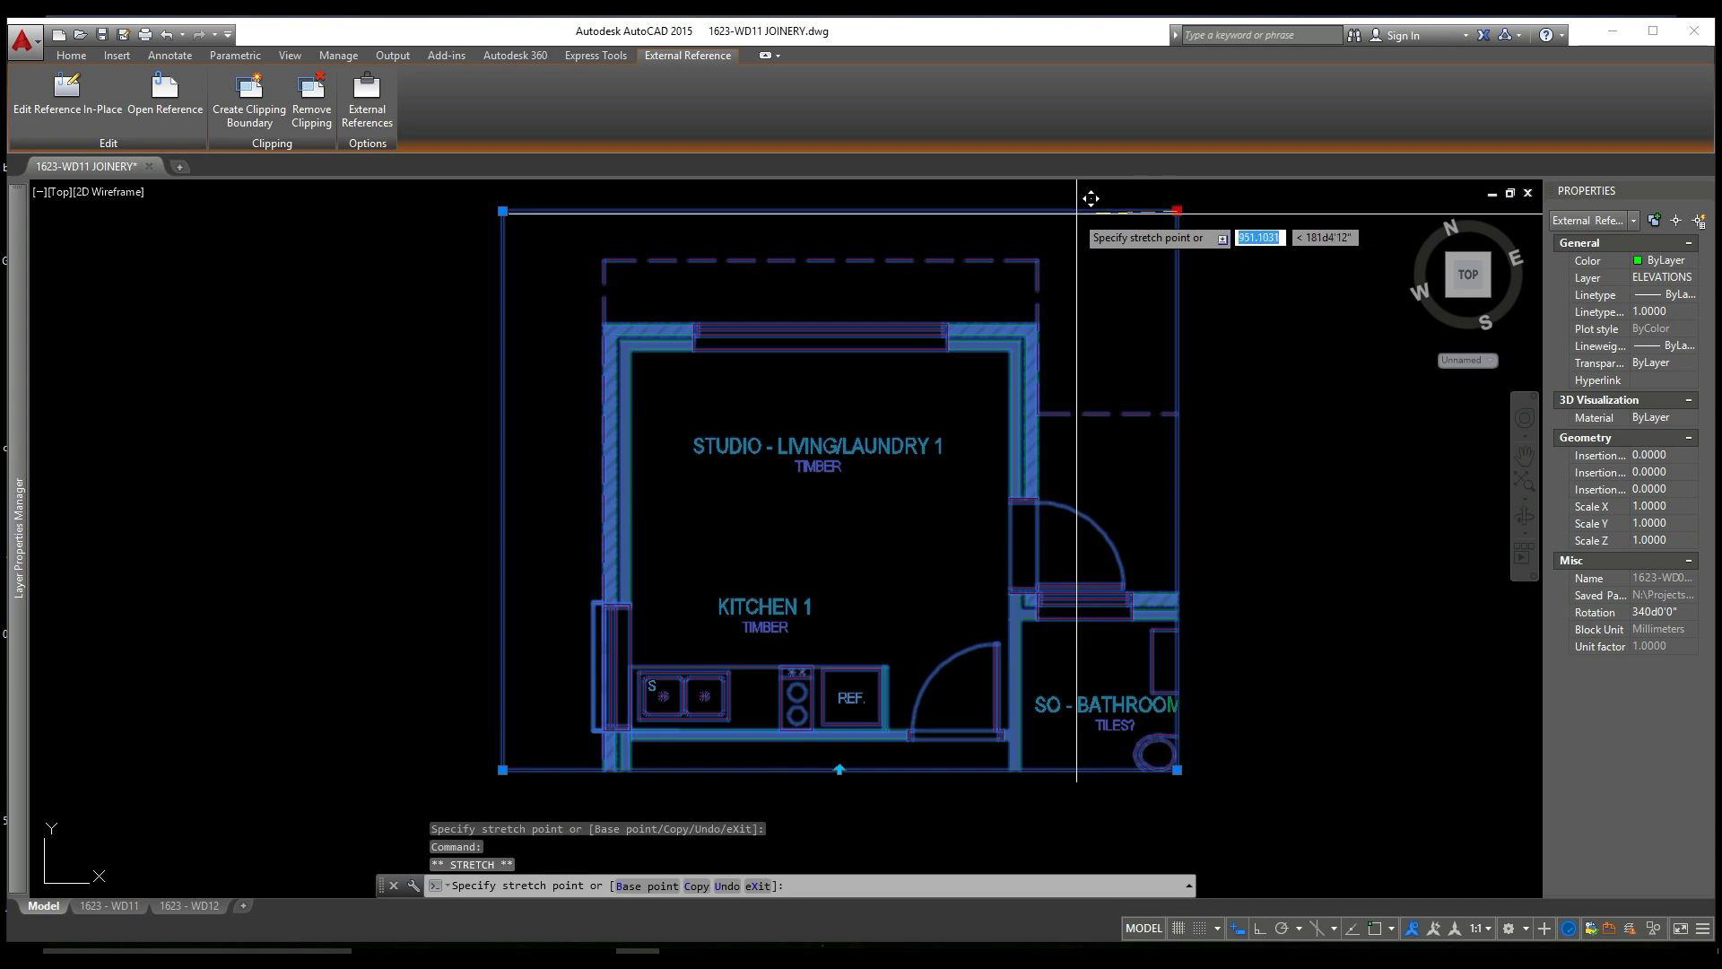
{"action": "scroll", "coordinate": [972, 380], "scroll_direction": "down", "scroll_amount": 6}
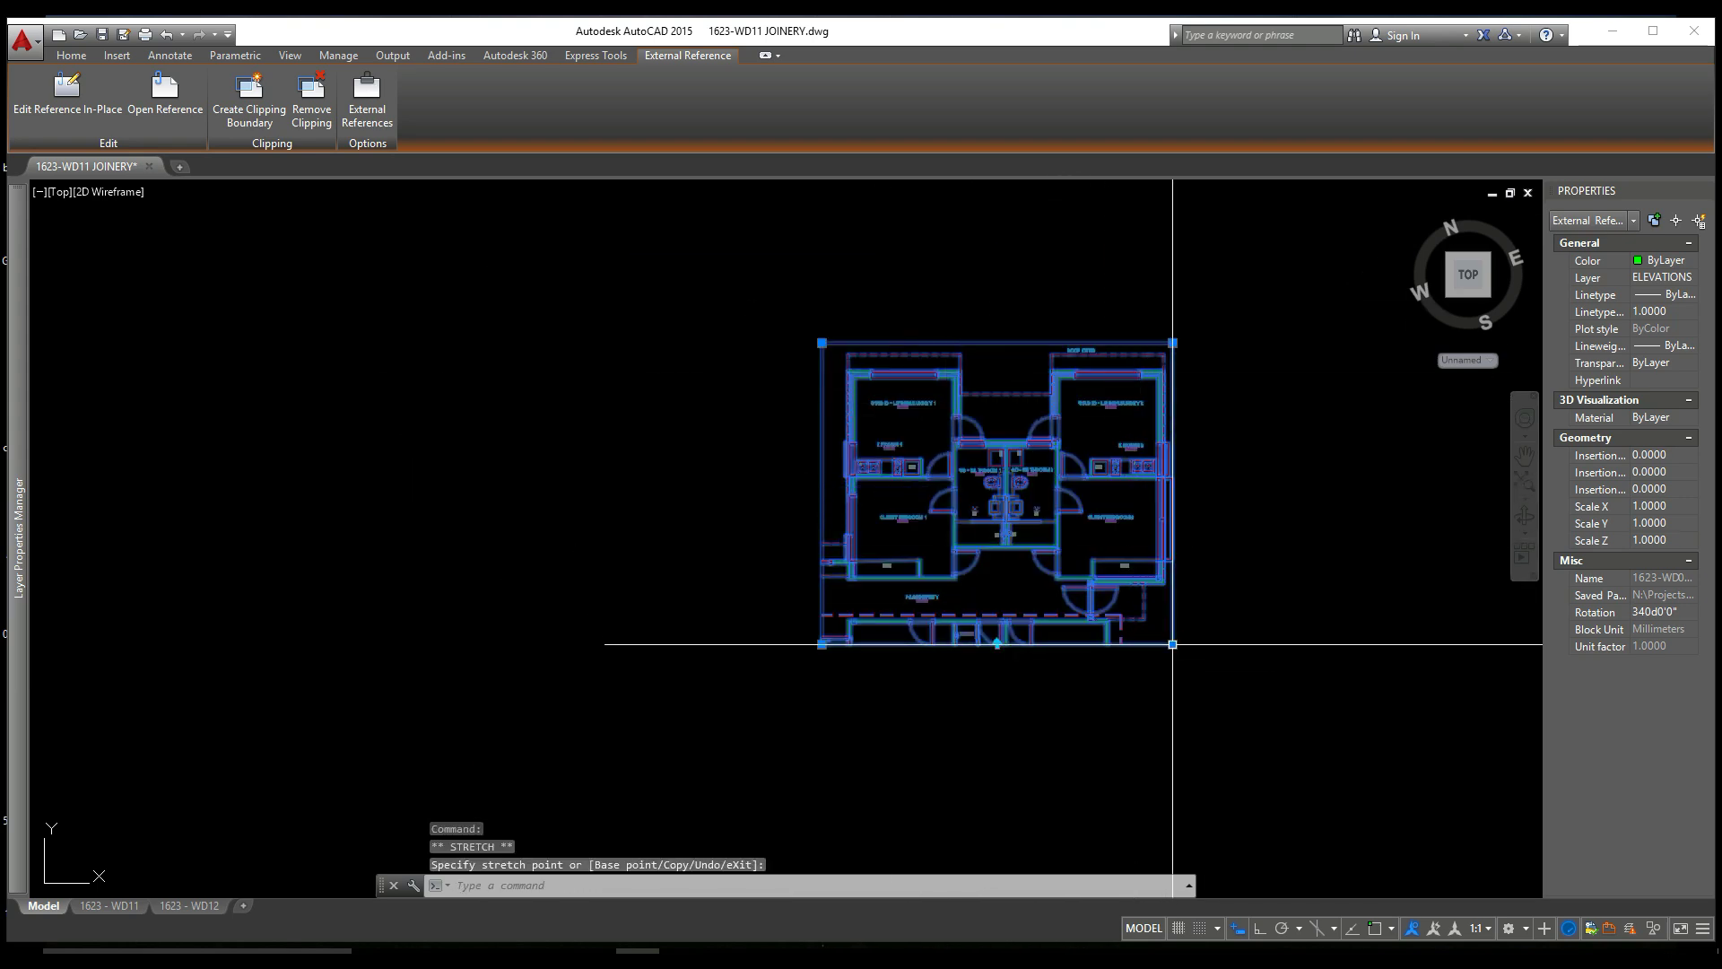
{"action": "scroll", "coordinate": [987, 500], "scroll_direction": "up", "scroll_amount": 4}
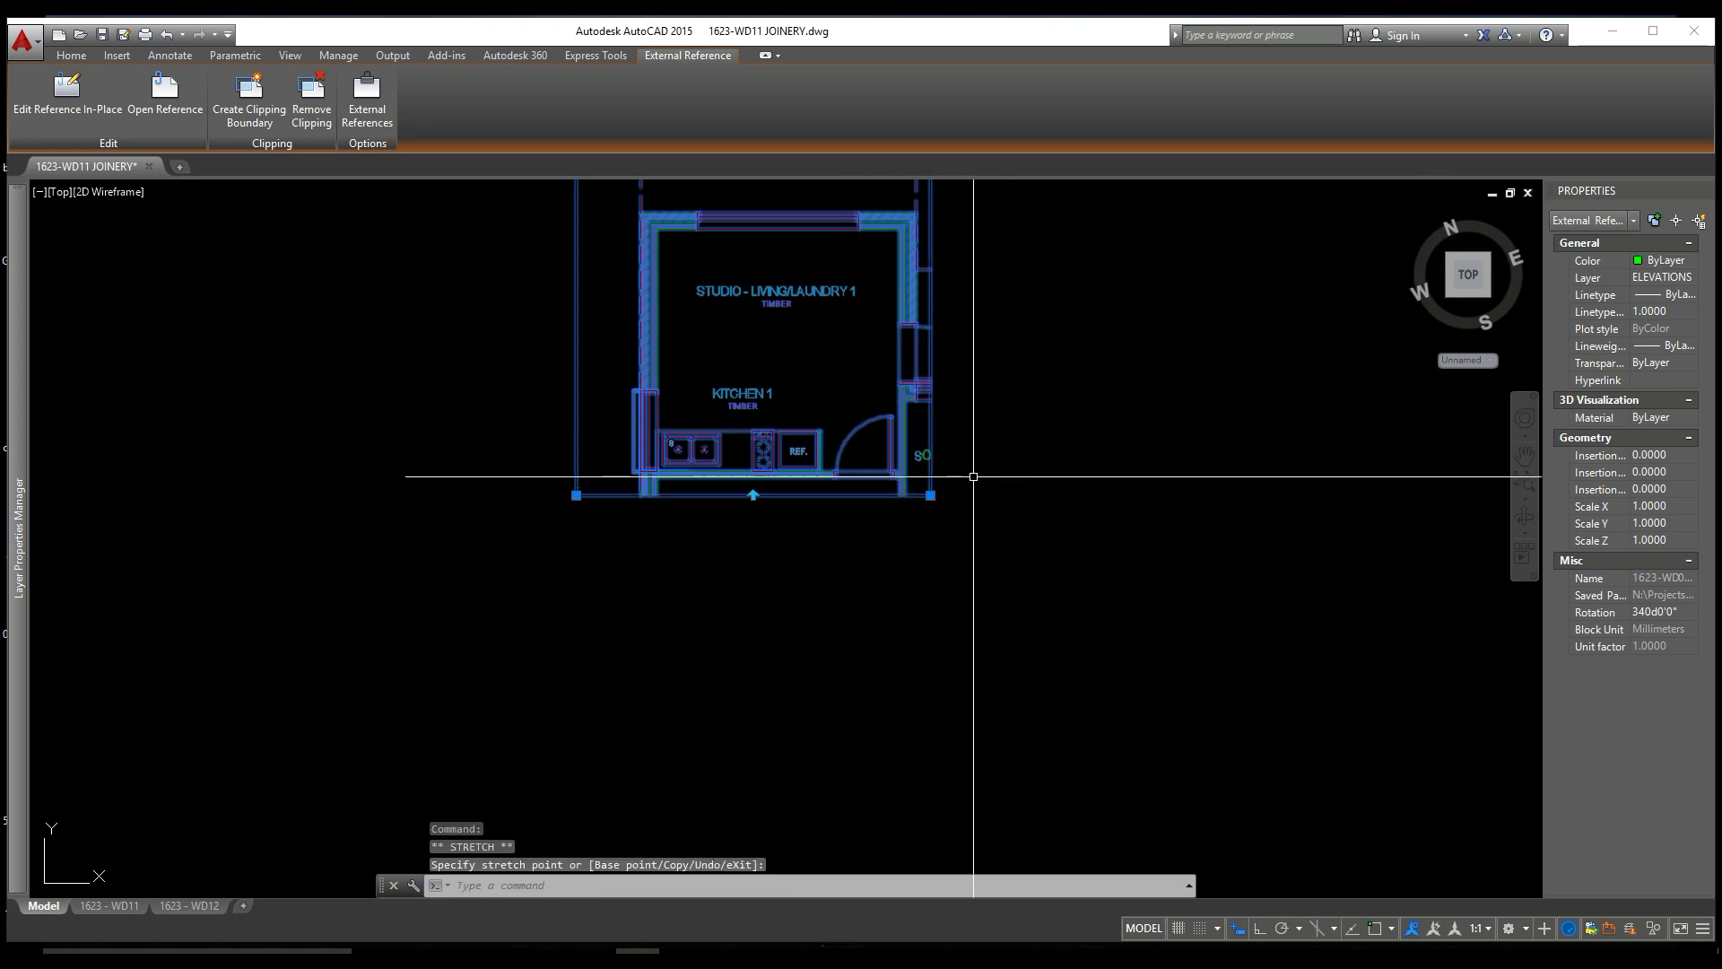
{"action": "key", "text": "Escape"}
{"action": "scroll", "coordinate": [923, 496], "scroll_direction": "up", "scroll_amount": 4}
{"action": "middle_click_drag", "start_coordinate": [712, 461], "coordinate": [816, 468]}
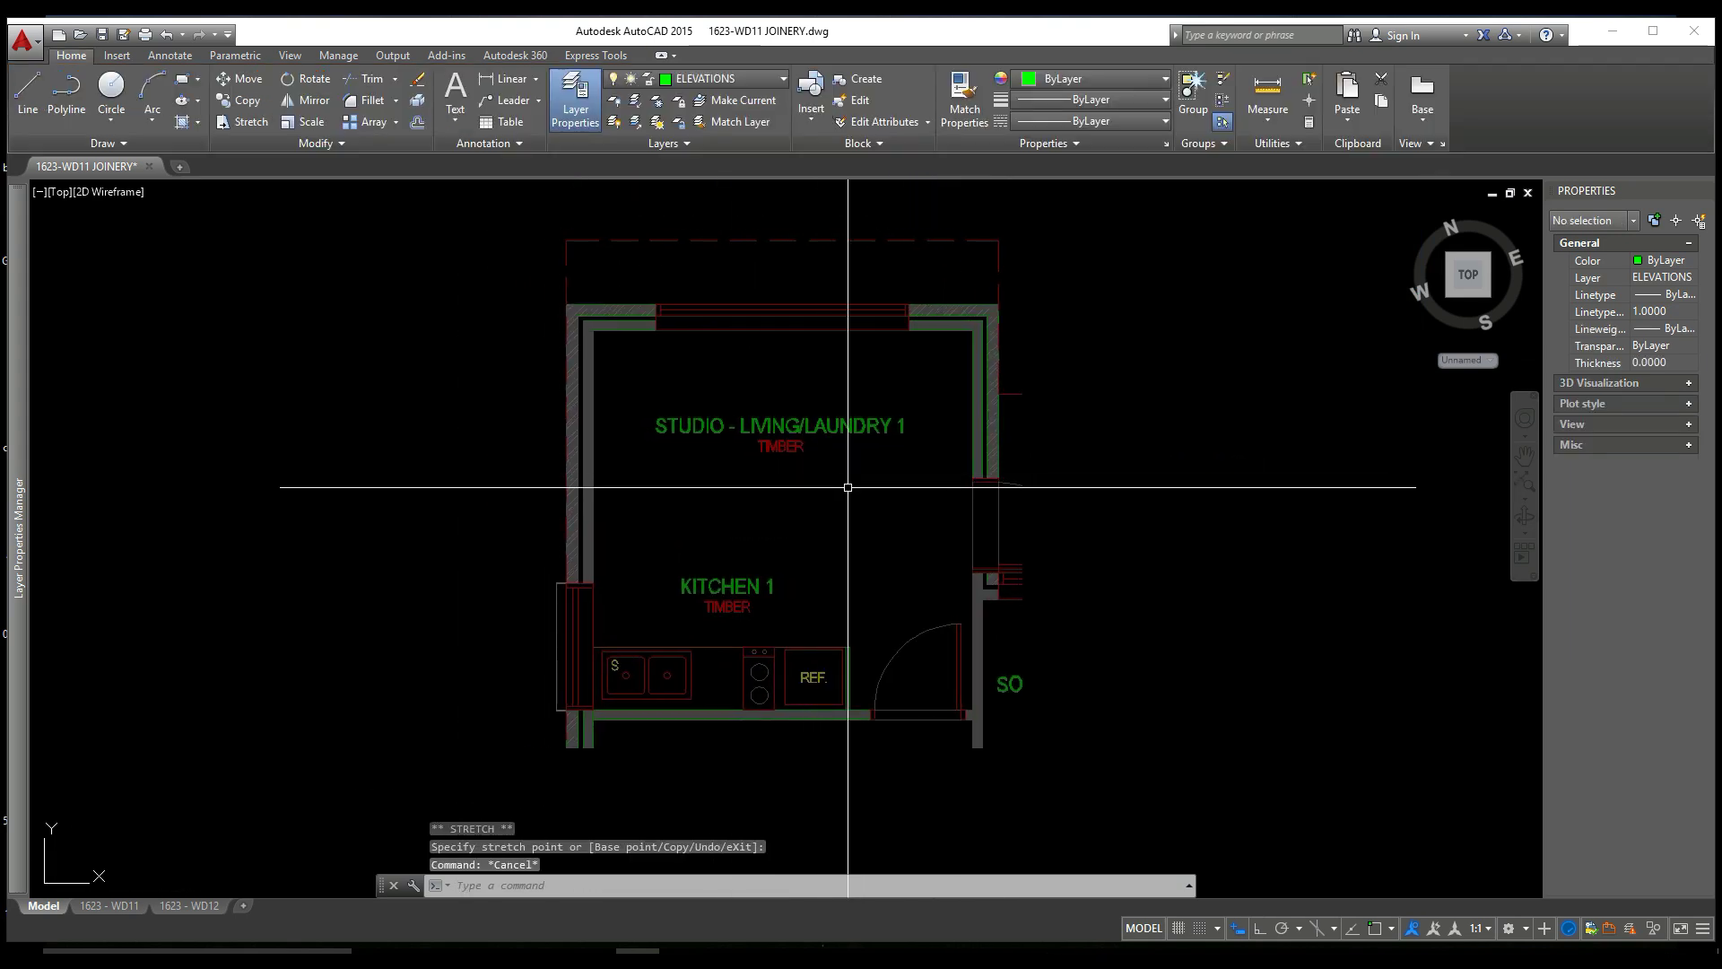
Copy the clipped studio xref with CO, placing the duplicate above the original
{"action": "left_click", "coordinate": [640, 310]}
{"action": "type", "text": "co"}
{"action": "key", "text": "Return"}
{"action": "left_click", "coordinate": [637, 309]}
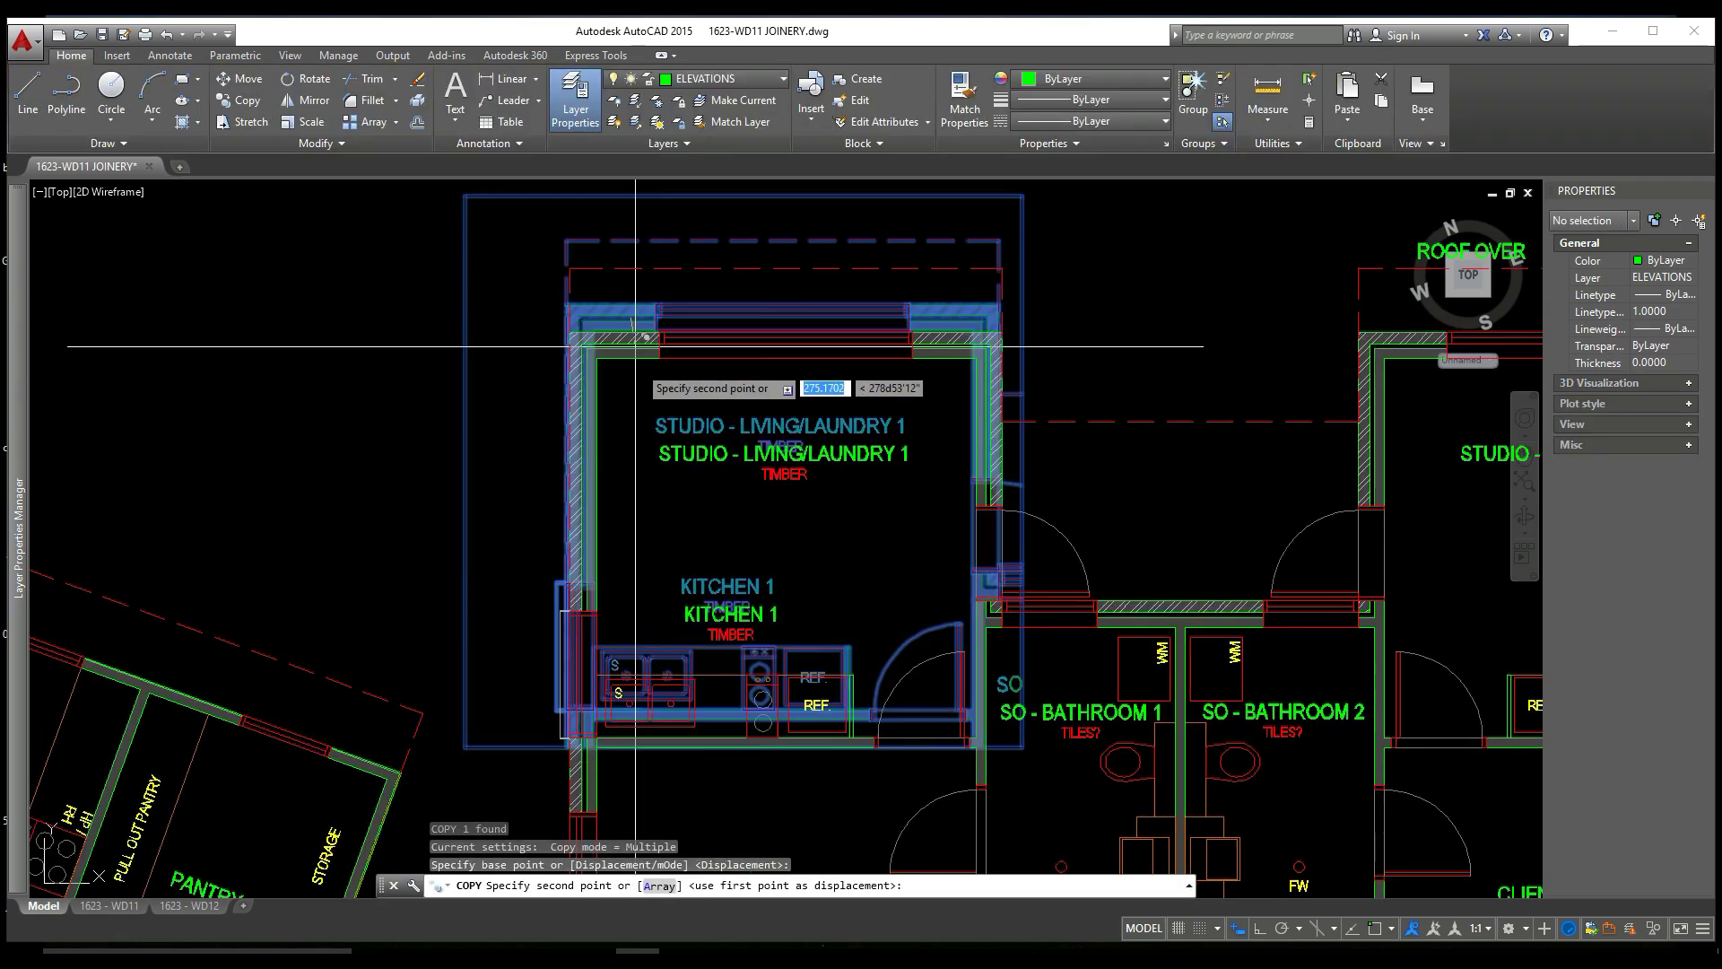
{"action": "scroll", "coordinate": [636, 346], "scroll_direction": "down", "scroll_amount": 10}
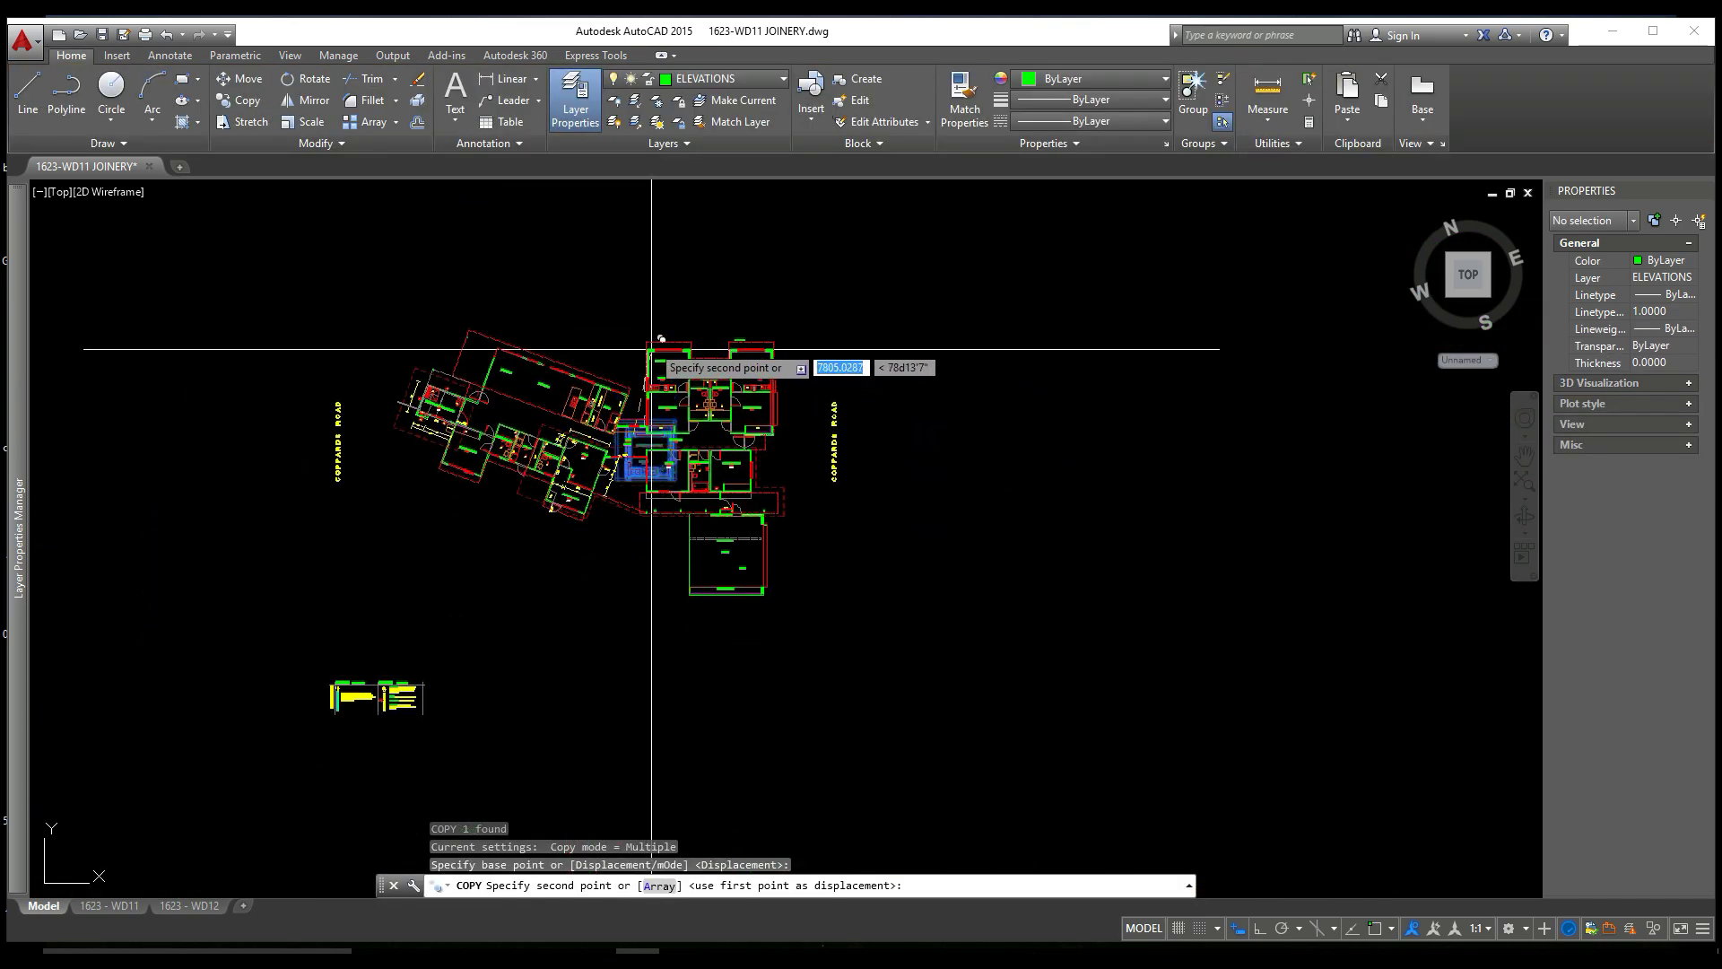
{"action": "middle_click_drag", "start_coordinate": [651, 349], "coordinate": [679, 310]}
{"action": "left_click", "coordinate": [629, 196]}
{"action": "key", "text": "Escape"}
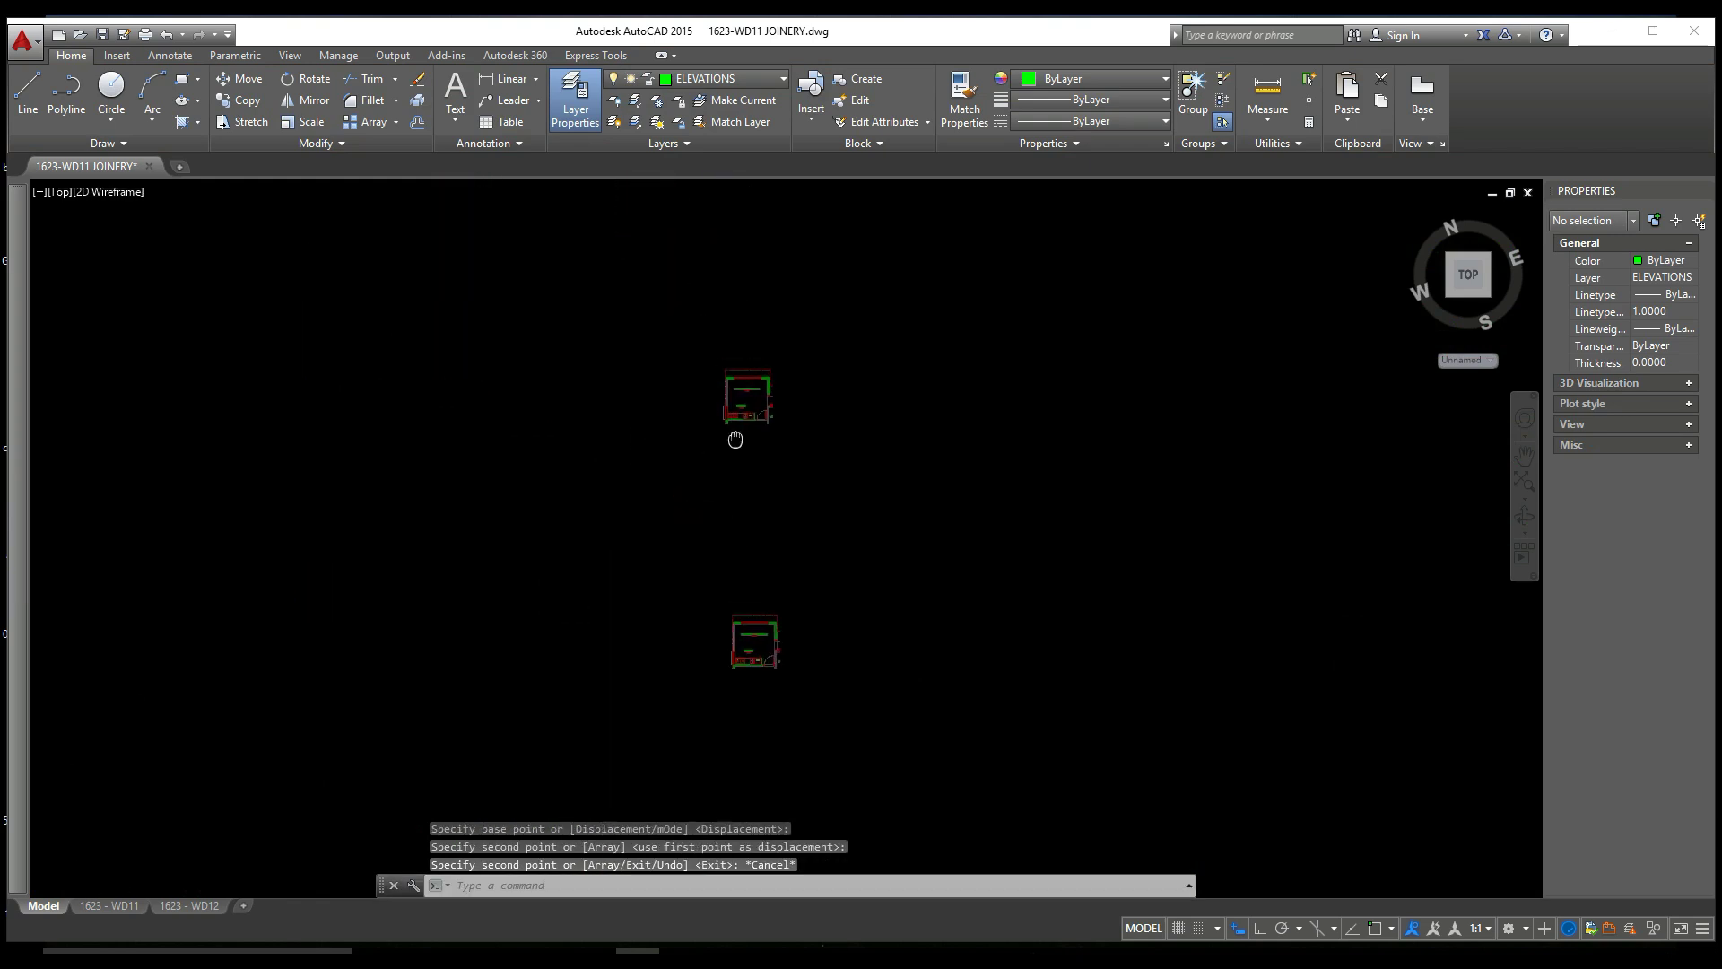
Select the lower room's xref, then clear the selection
{"action": "scroll", "coordinate": [735, 440], "scroll_direction": "up", "scroll_amount": 2}
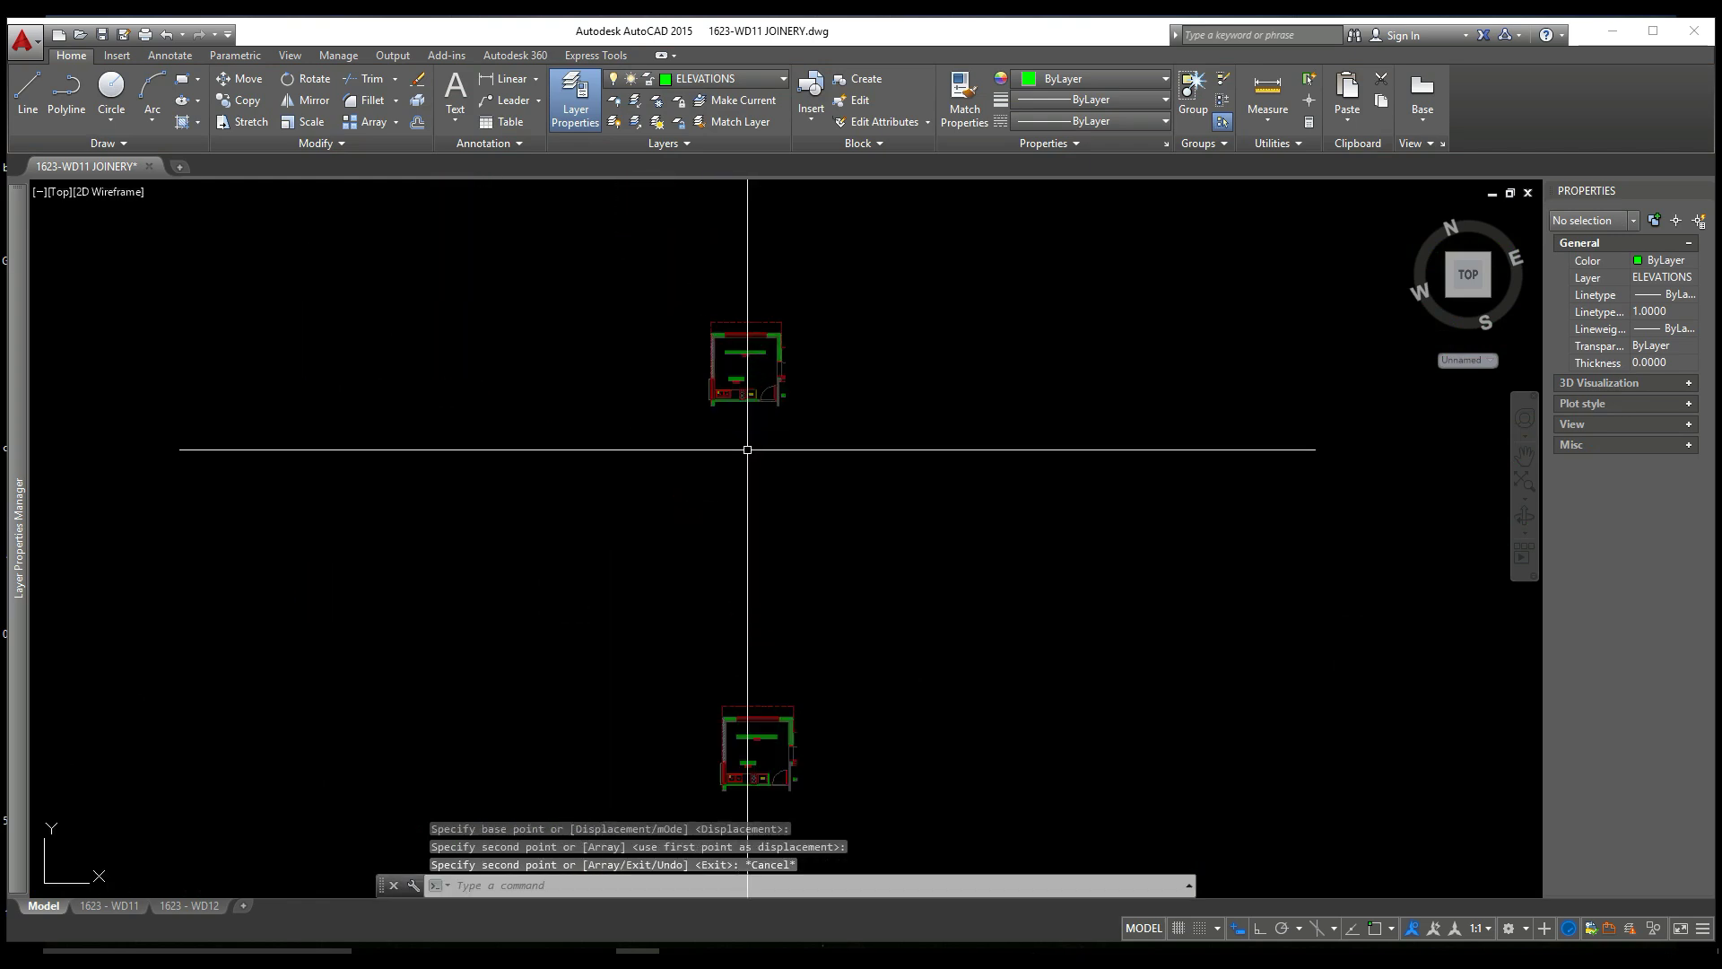
{"action": "left_click", "coordinate": [753, 717]}
{"action": "key", "text": "Escape"}
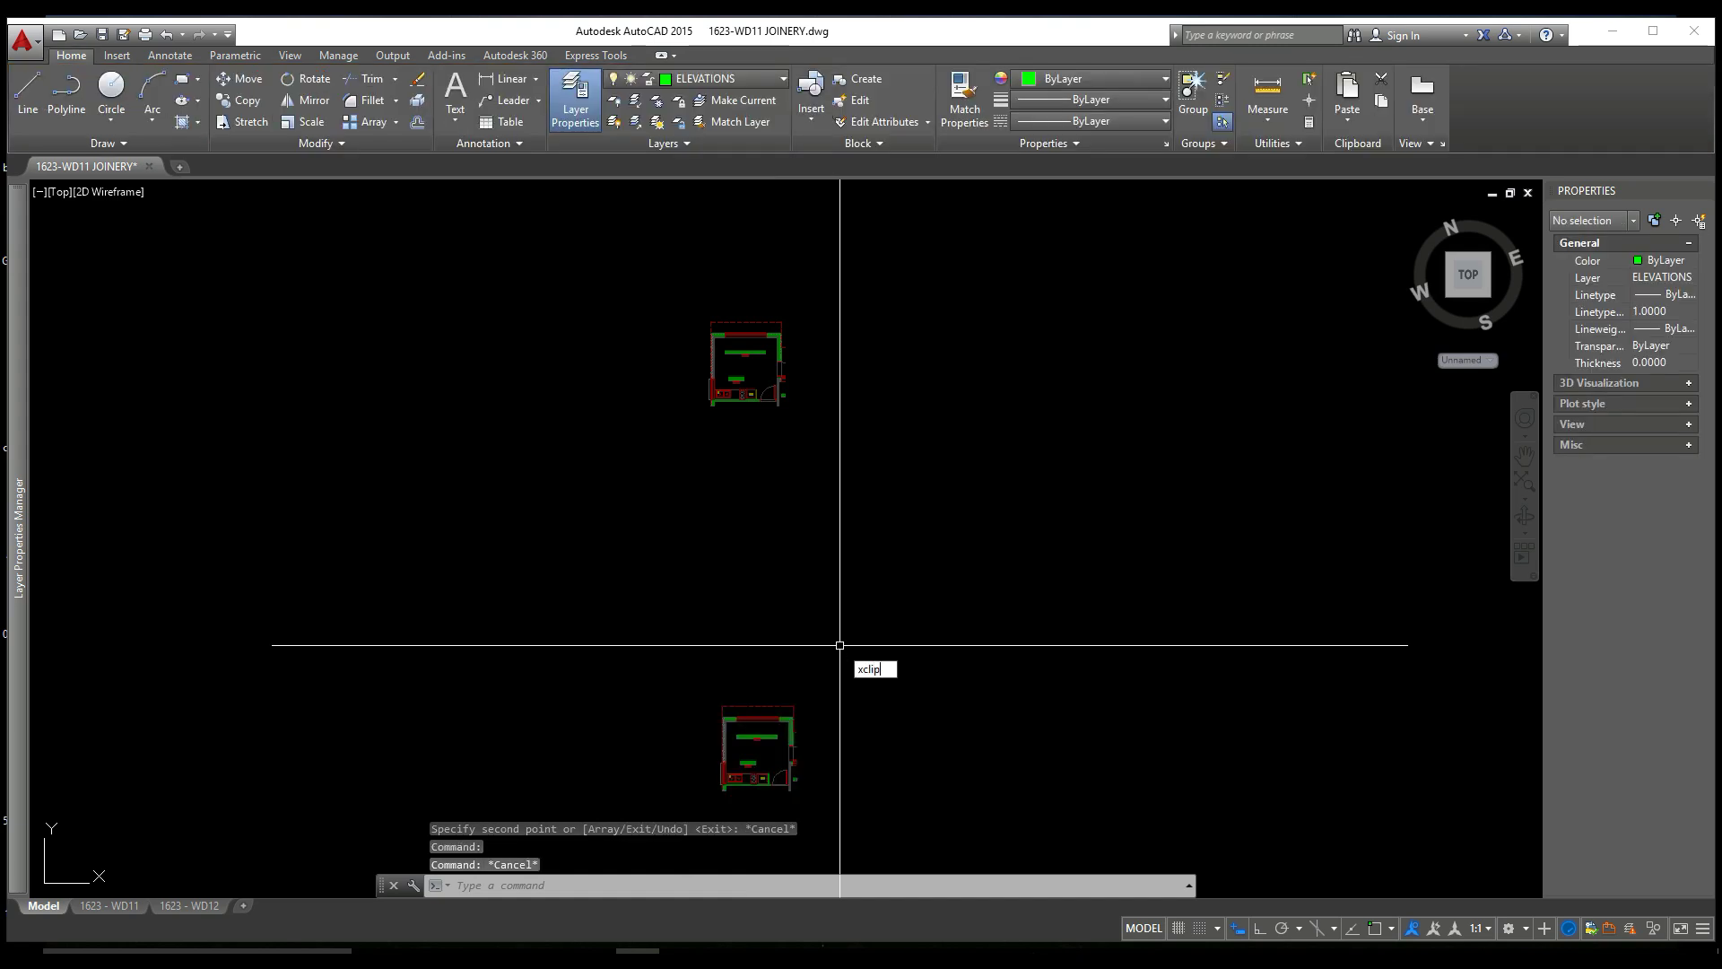
Use XCLIP's Delete option on the lower xref to remove its clip boundary
{"action": "type", "text": "XCLIP"}
{"action": "key", "text": "Return"}
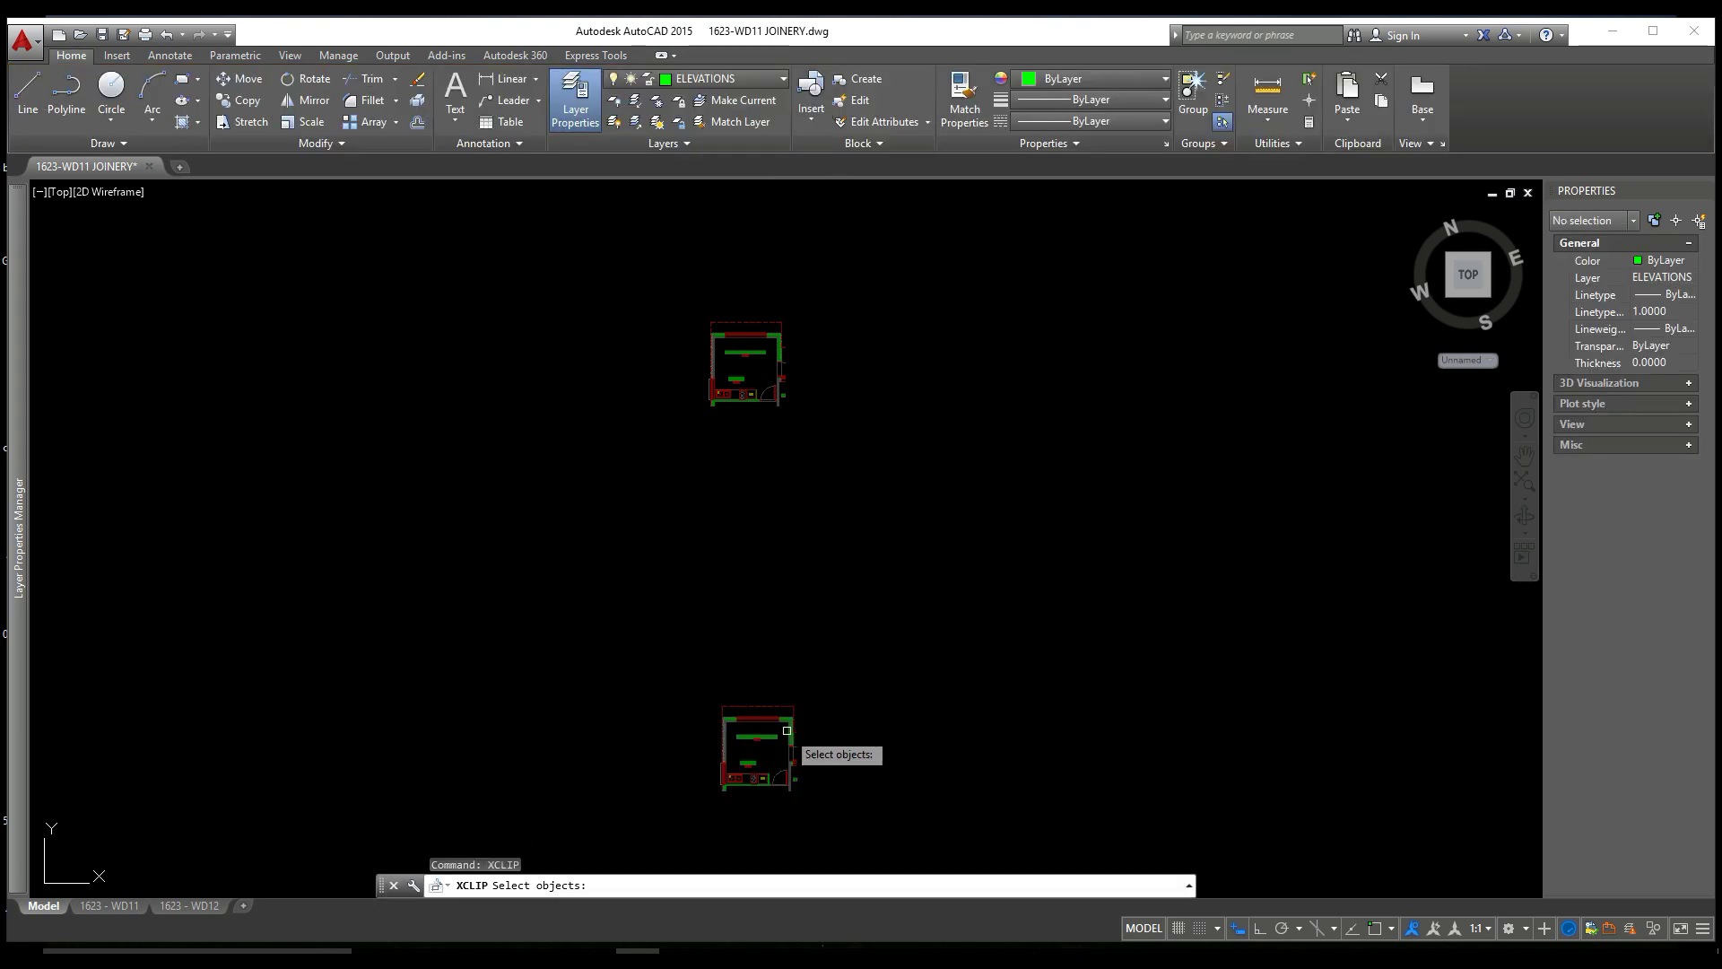
{"action": "left_click", "coordinate": [787, 723]}
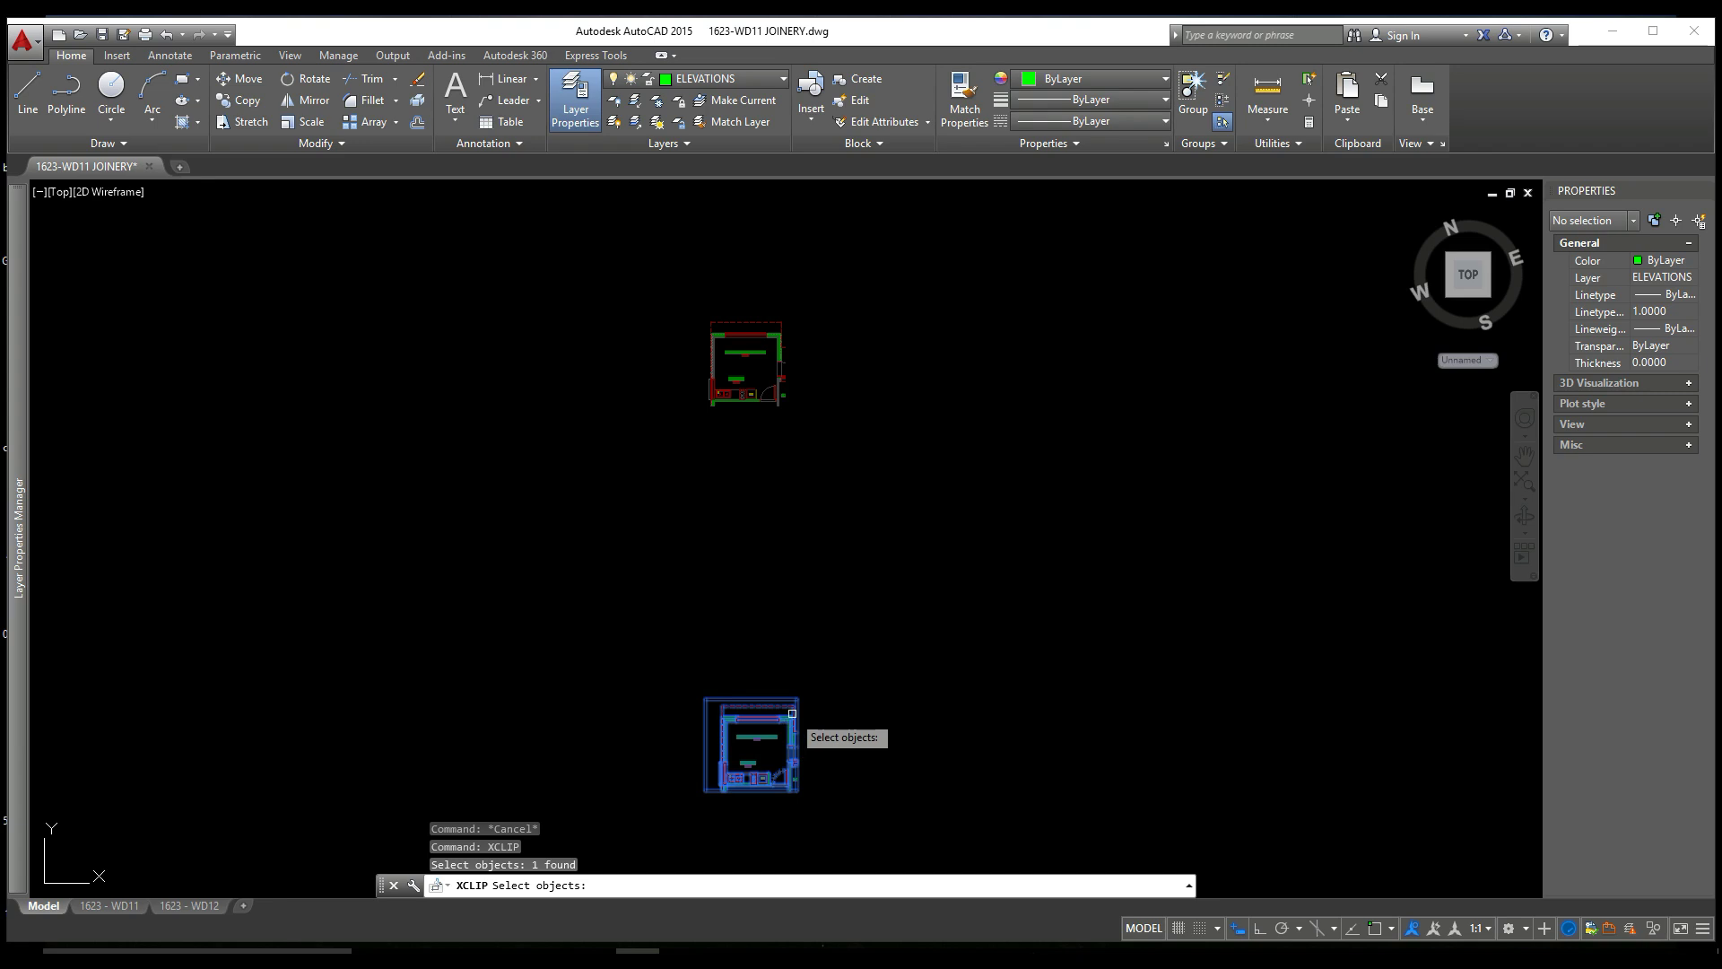
{"action": "key", "text": "Return"}
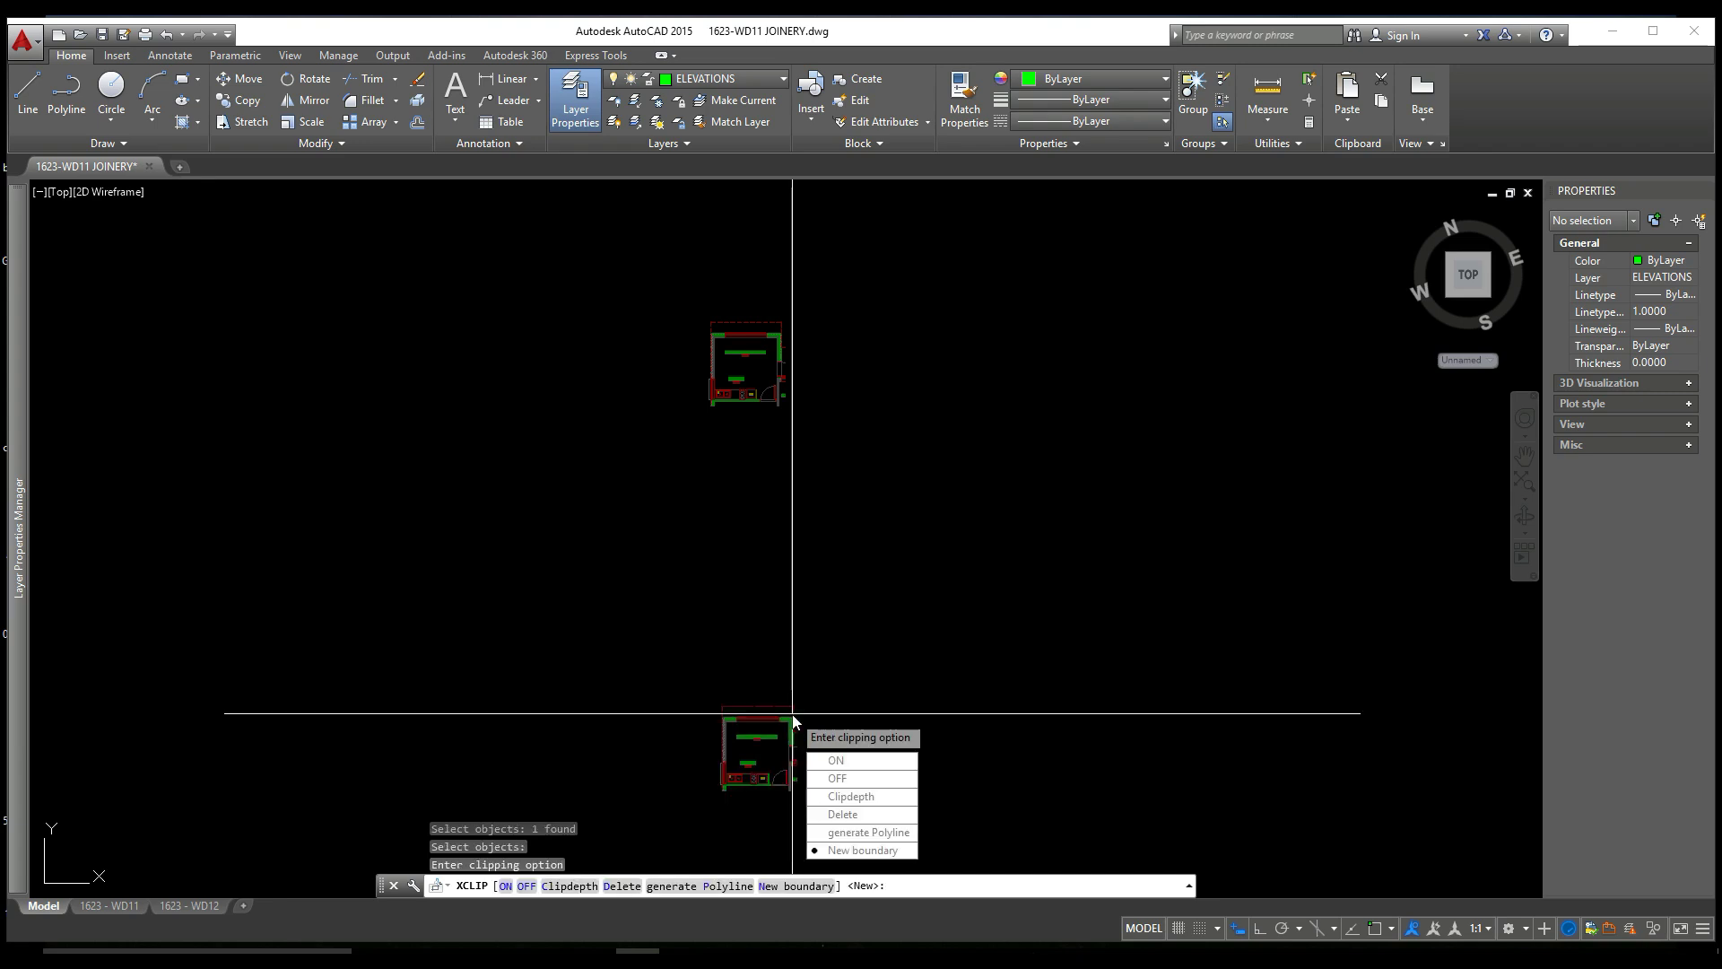
{"action": "left_click", "coordinate": [864, 813]}
{"action": "middle_click_drag", "start_coordinate": [769, 646], "coordinate": [803, 299]}
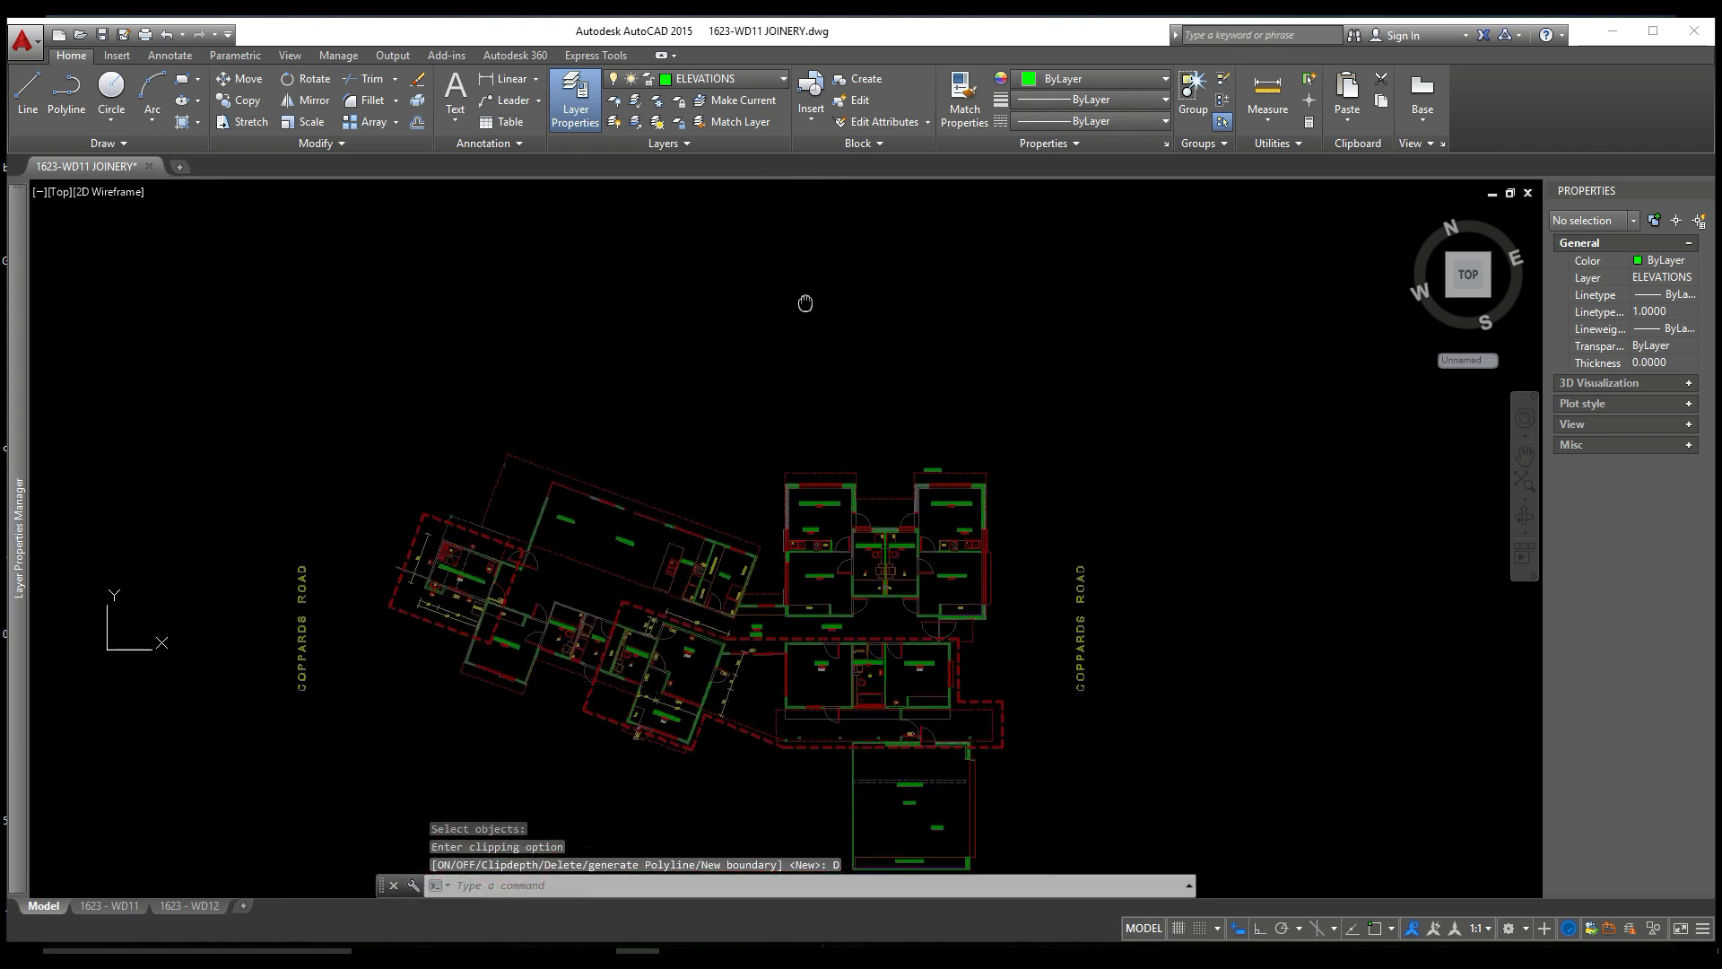
{"action": "scroll", "coordinate": [794, 551], "scroll_direction": "up", "scroll_amount": 3}
{"action": "middle_click_drag", "start_coordinate": [793, 552], "coordinate": [750, 399]}
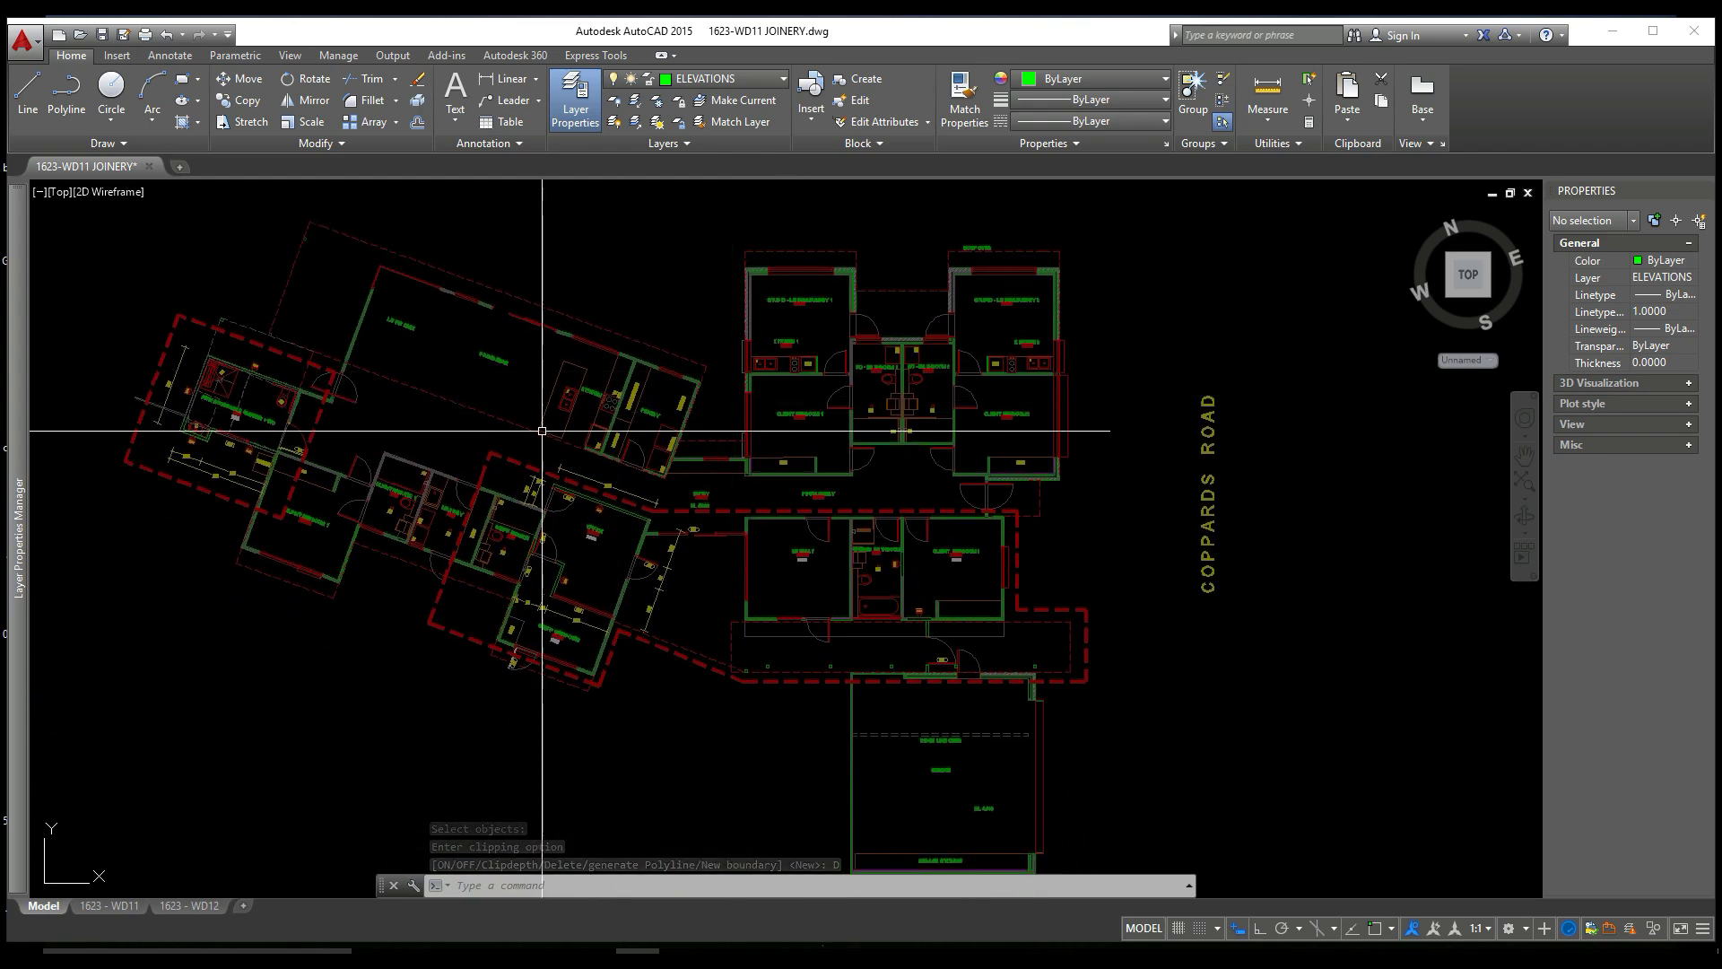
{"action": "scroll", "coordinate": [939, 463], "scroll_direction": "up", "scroll_amount": 3}
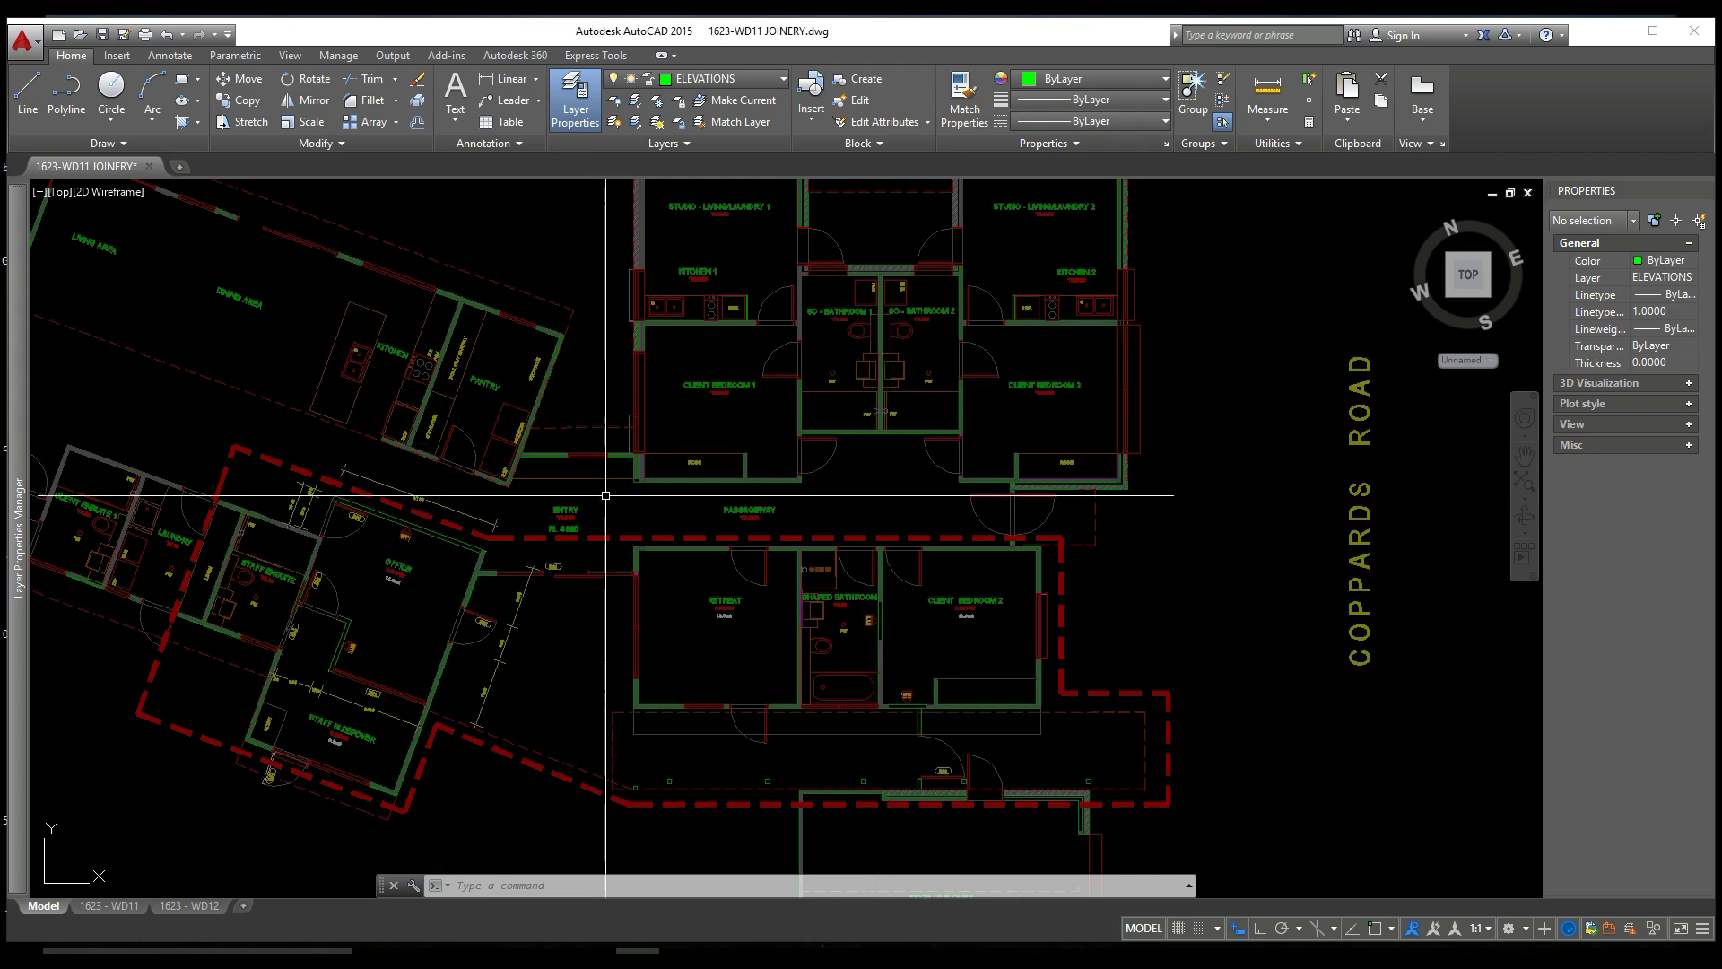
Cancel the polyline in progress and erase the stray leftover polyline
{"action": "middle_click_drag", "start_coordinate": [606, 496], "coordinate": [973, 511]}
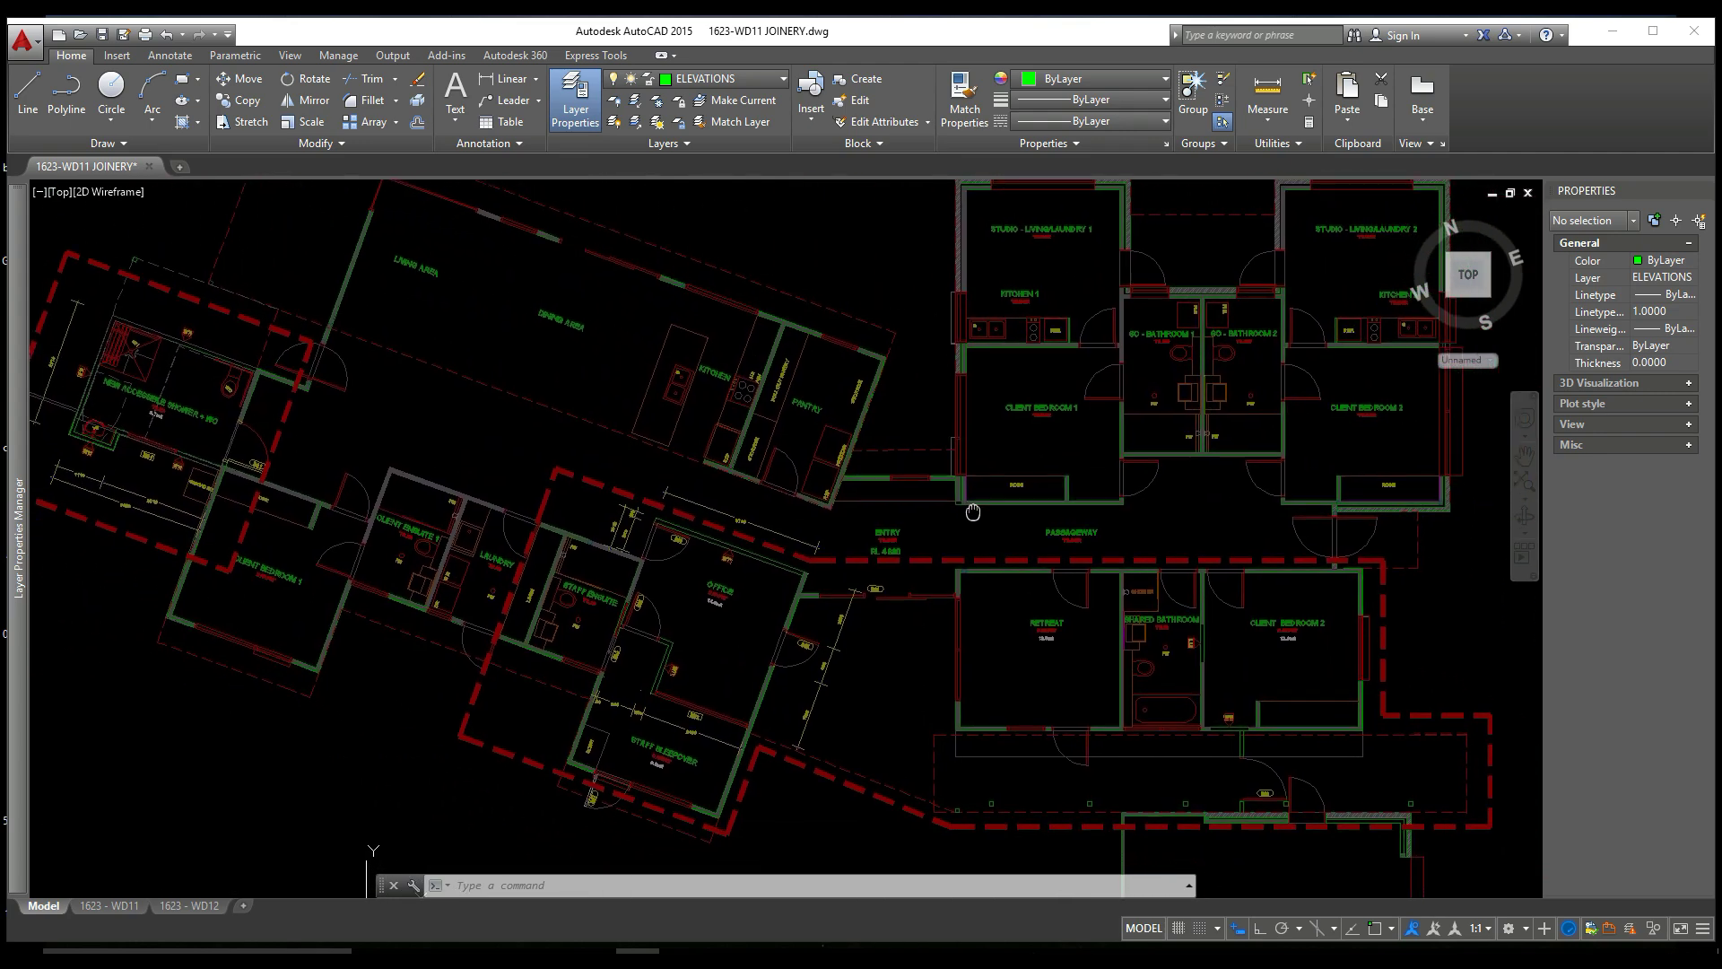
{"action": "scroll", "coordinate": [762, 366], "scroll_direction": "up", "scroll_amount": 2}
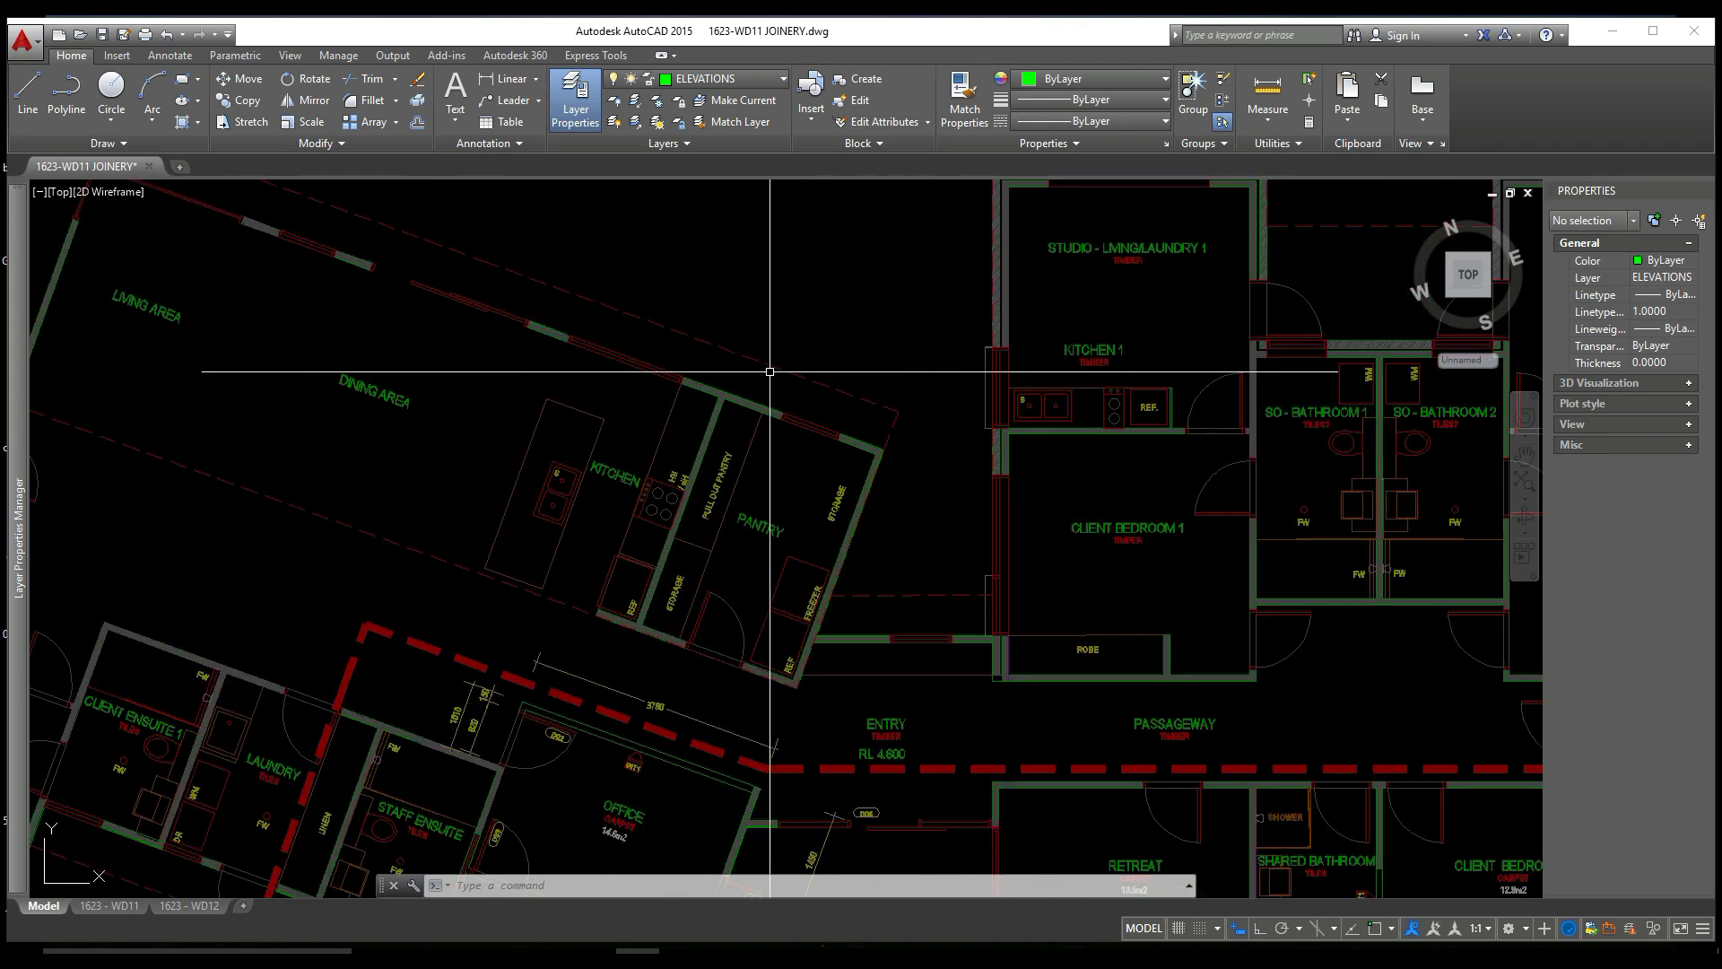
{"action": "scroll", "coordinate": [769, 371], "scroll_direction": "down", "scroll_amount": 5}
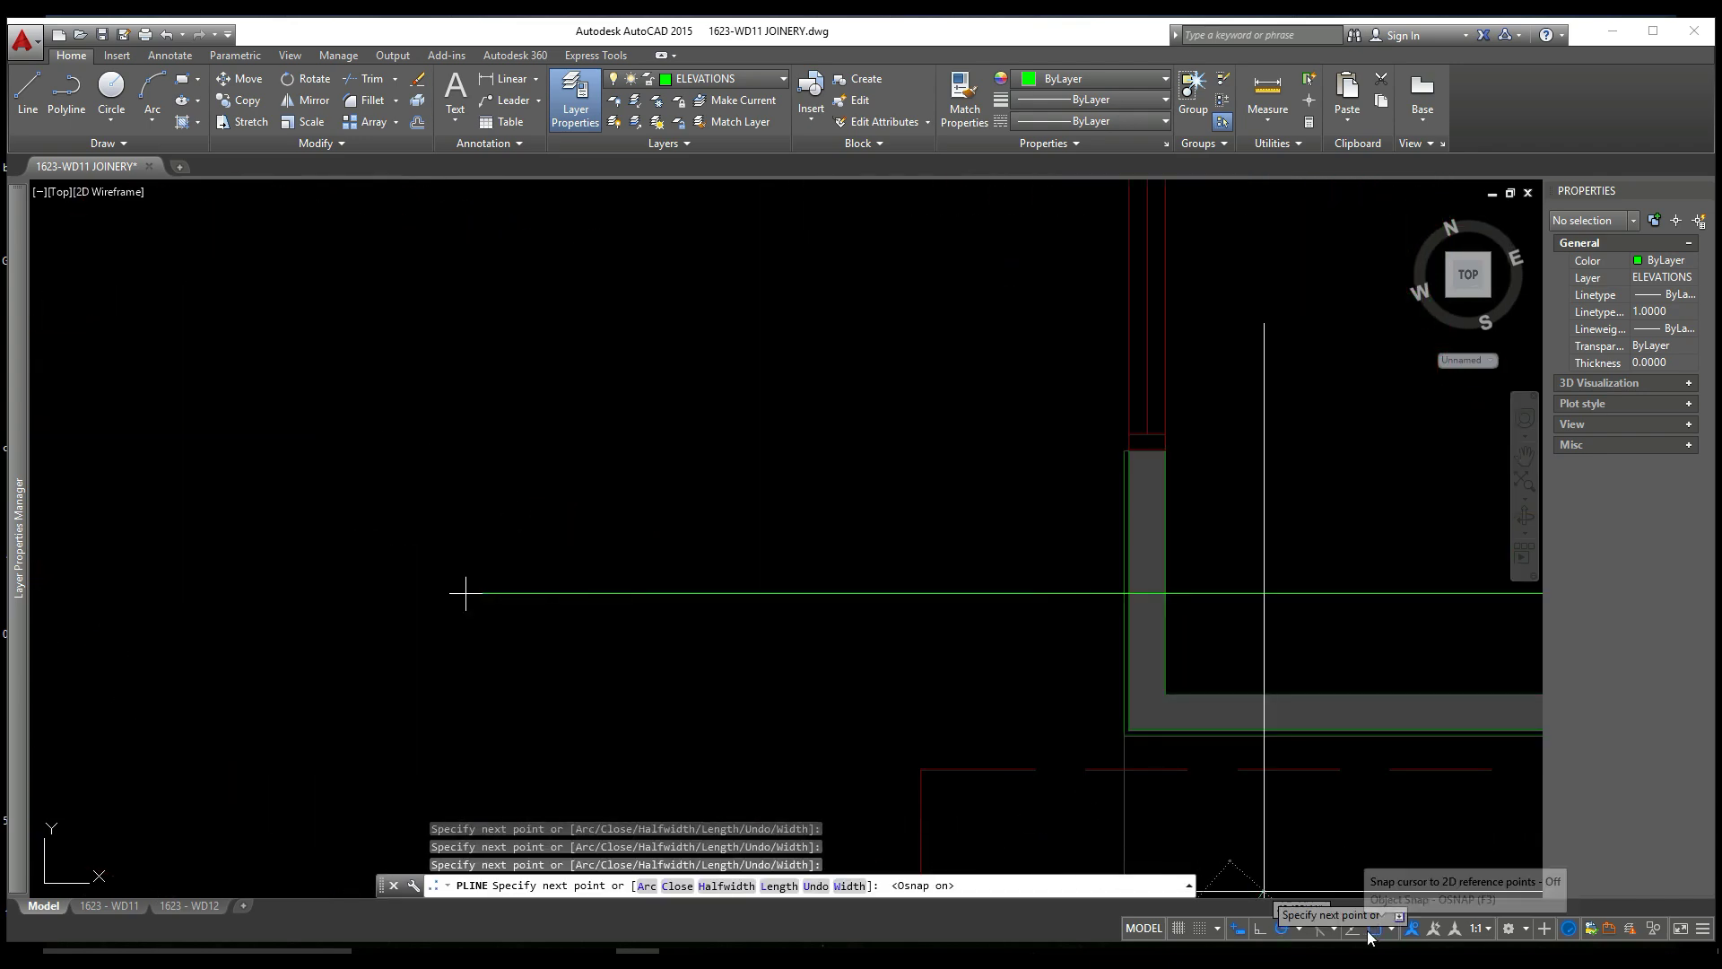
{"action": "scroll", "coordinate": [461, 588], "scroll_direction": "down", "scroll_amount": 5}
{"action": "key", "text": "Escape"}
{"action": "left_click", "coordinate": [671, 587]}
{"action": "scroll", "coordinate": [664, 570], "scroll_direction": "down", "scroll_amount": 3}
{"action": "key", "text": "Delete"}
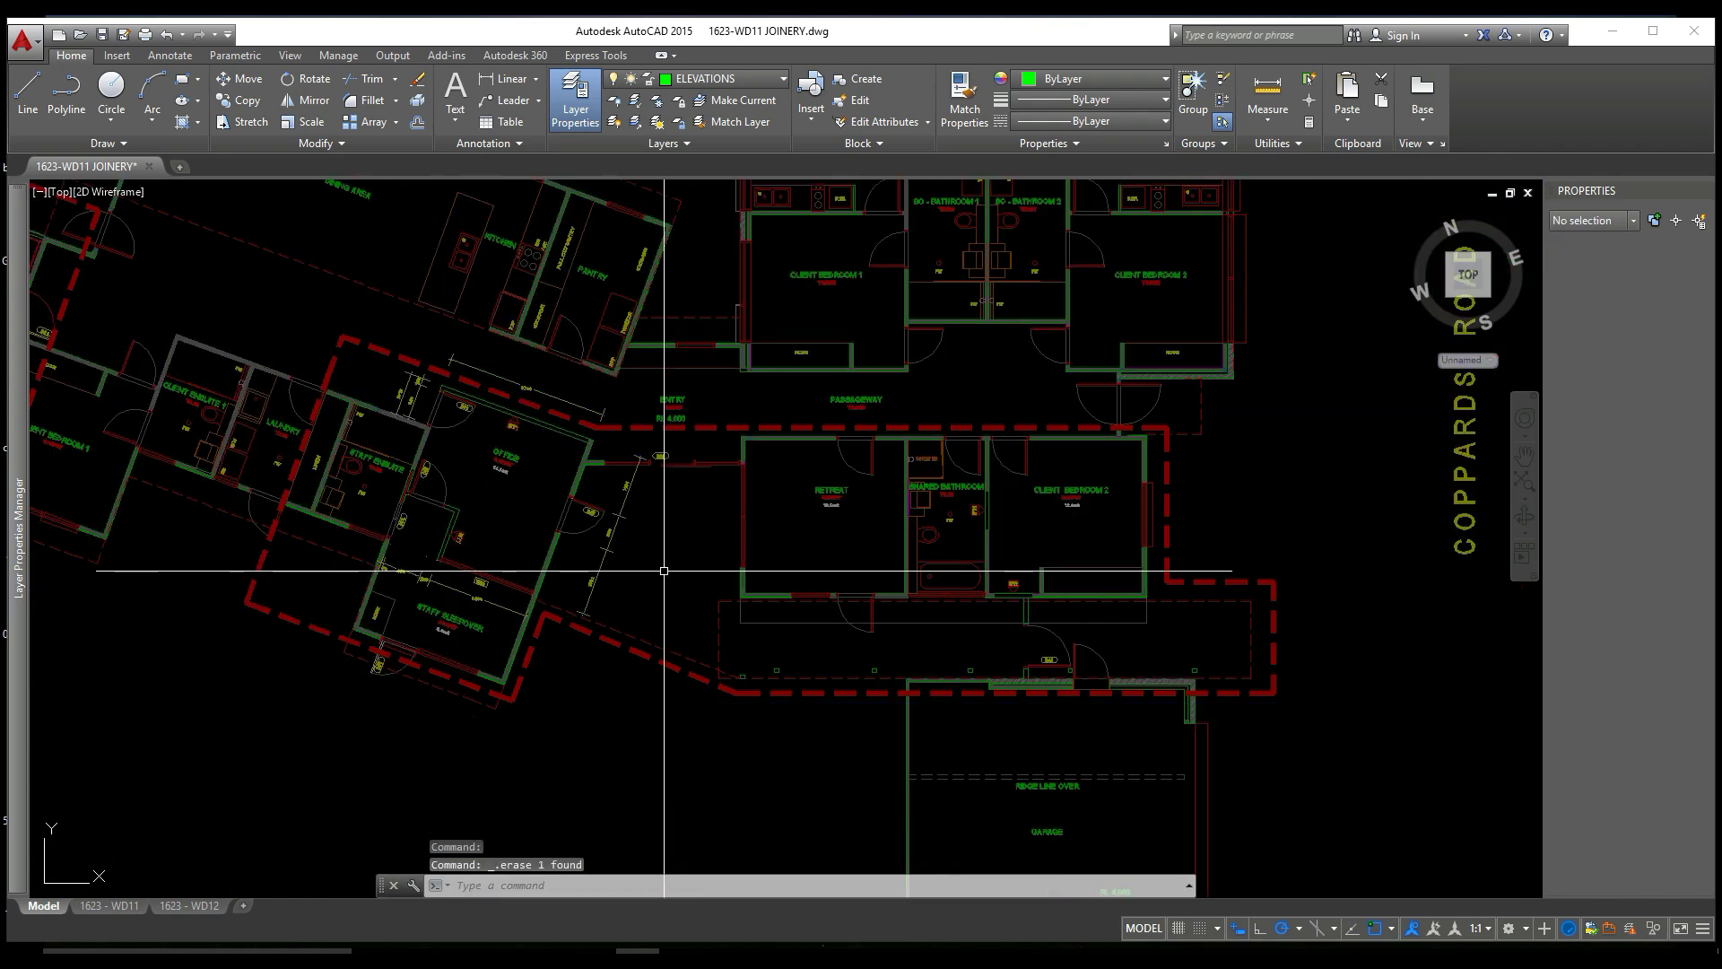
Start a polyline left of Retreat and trace it up around the Shared Bathroom
{"action": "type", "text": "p"}
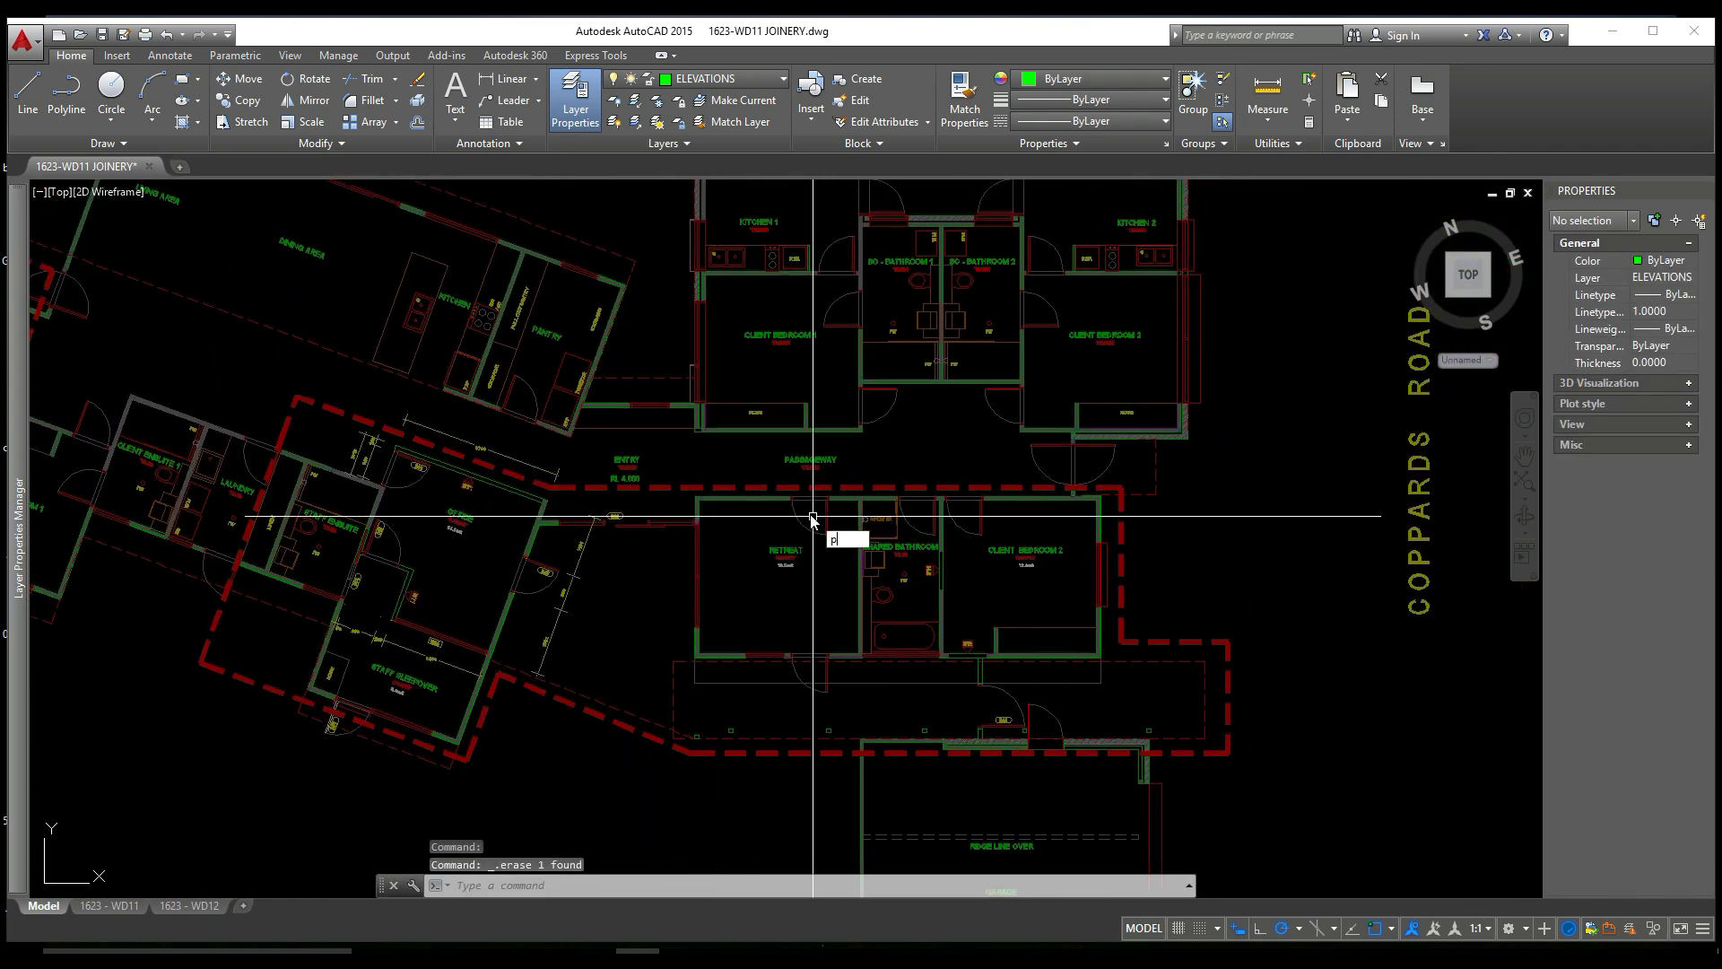
{"action": "type", "text": "oly"}
{"action": "key", "text": "Return"}
{"action": "scroll", "coordinate": [653, 649], "scroll_direction": "up", "scroll_amount": 2}
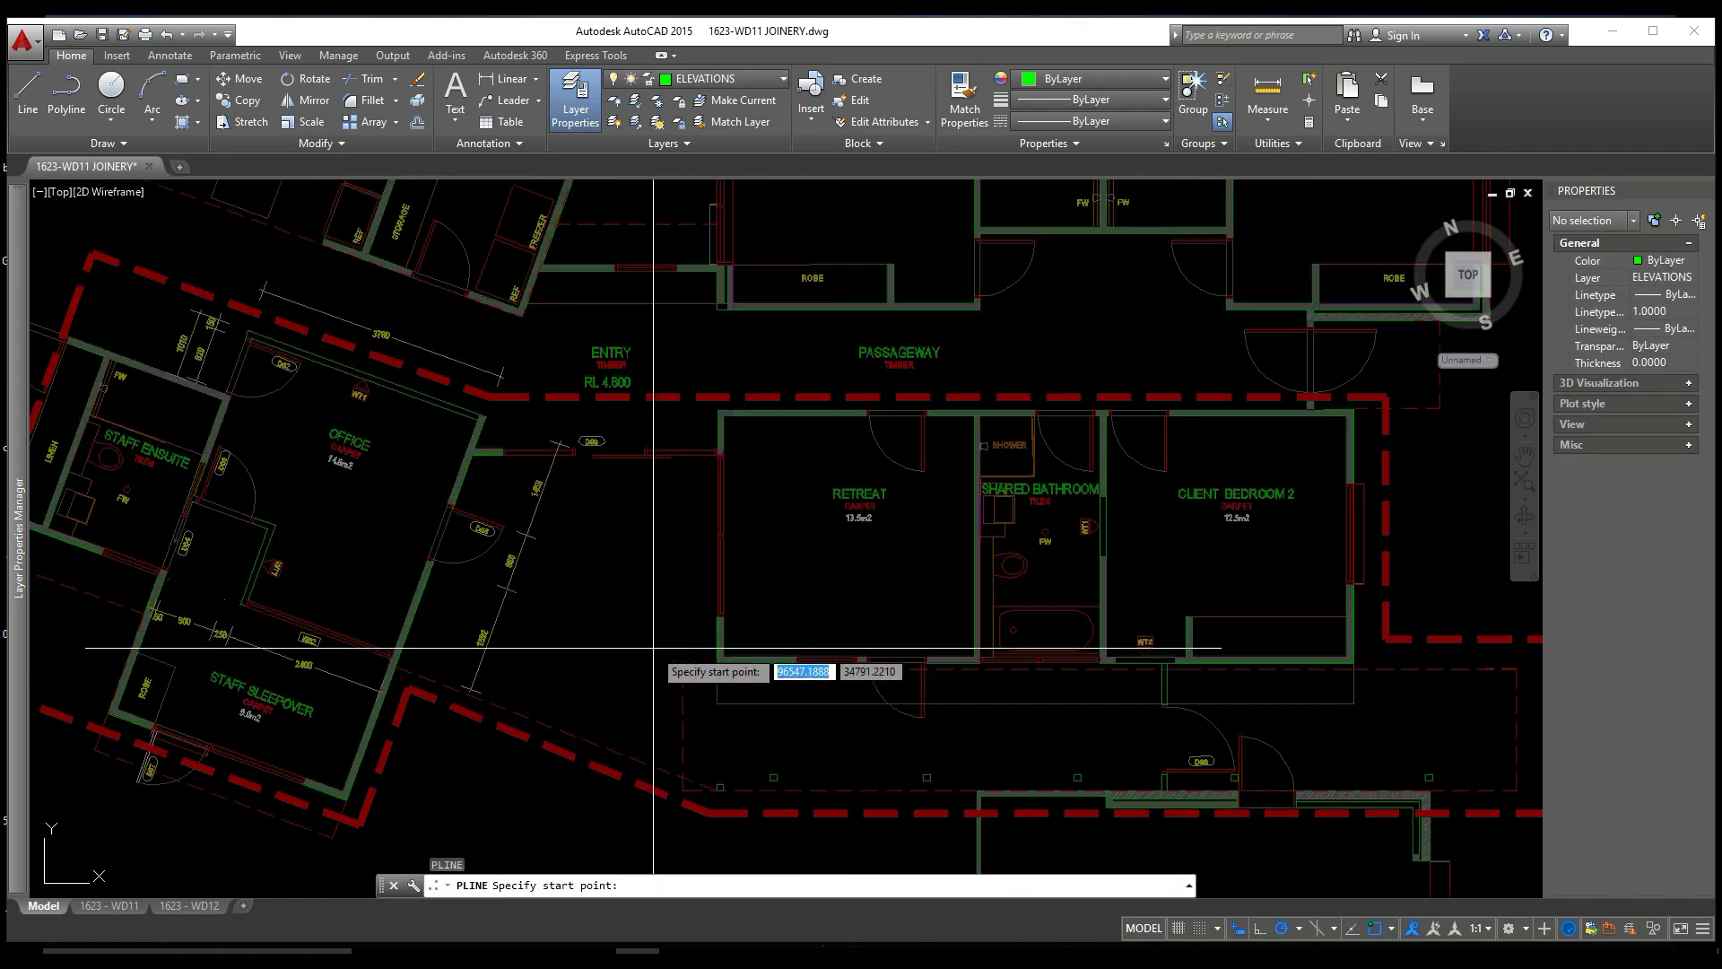
{"action": "left_click", "coordinate": [641, 643]}
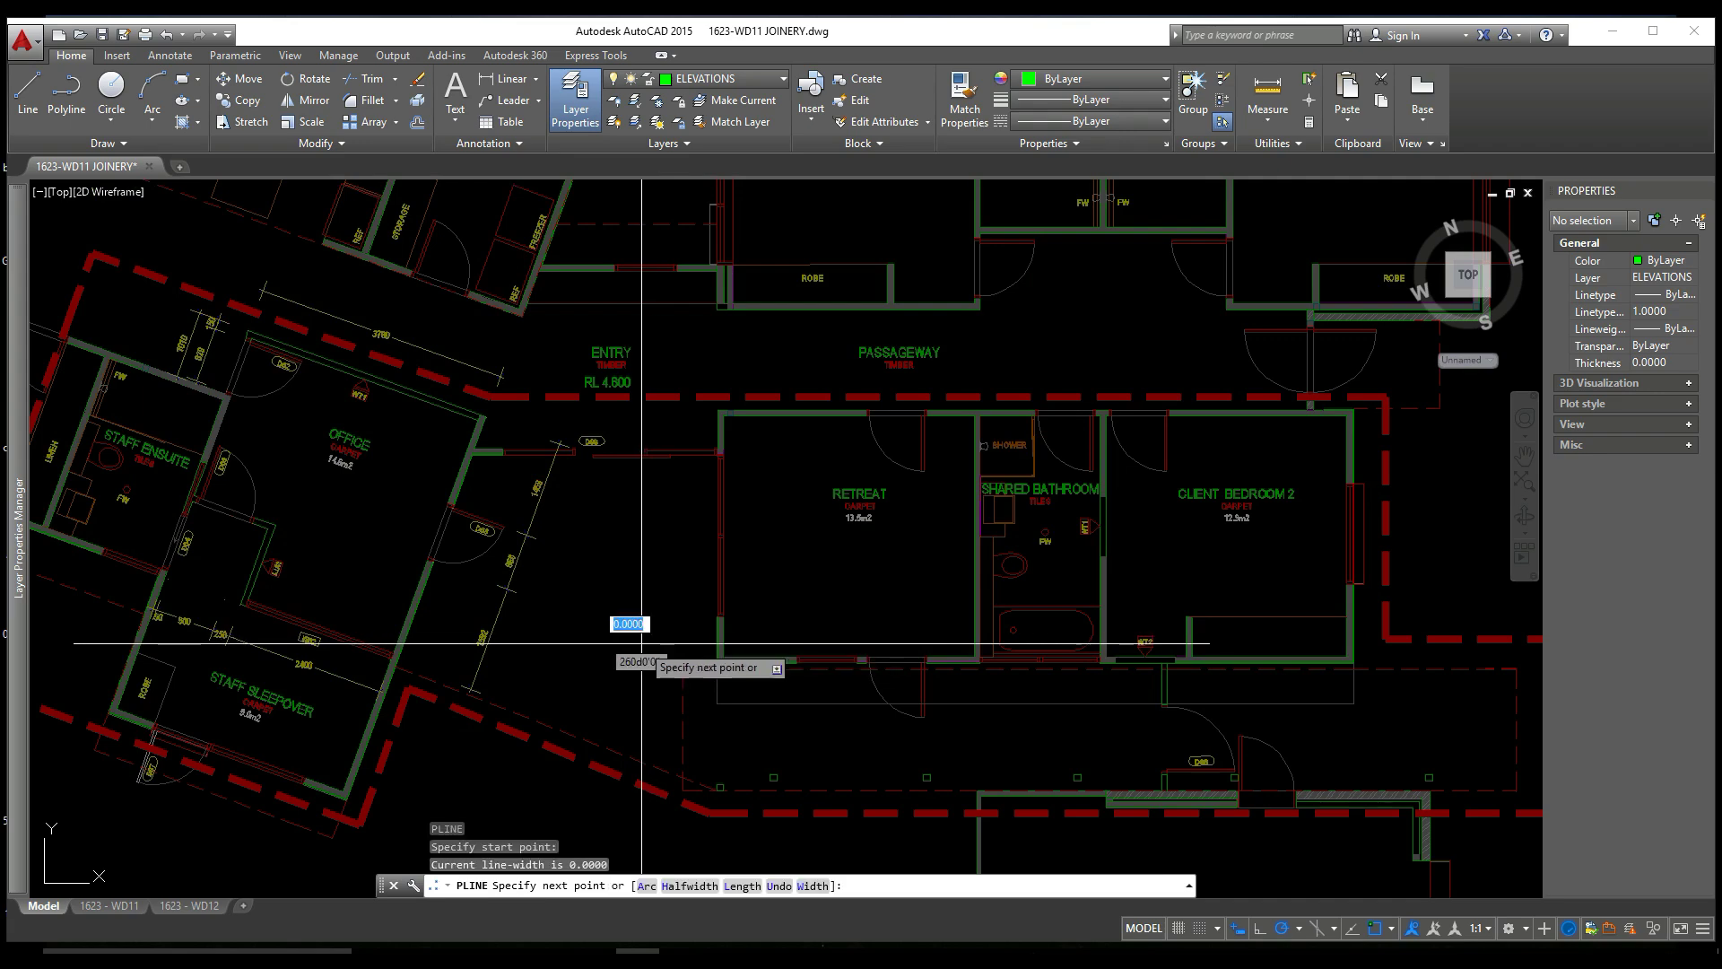
{"action": "left_click", "coordinate": [962, 643]}
{"action": "left_click", "coordinate": [962, 375]}
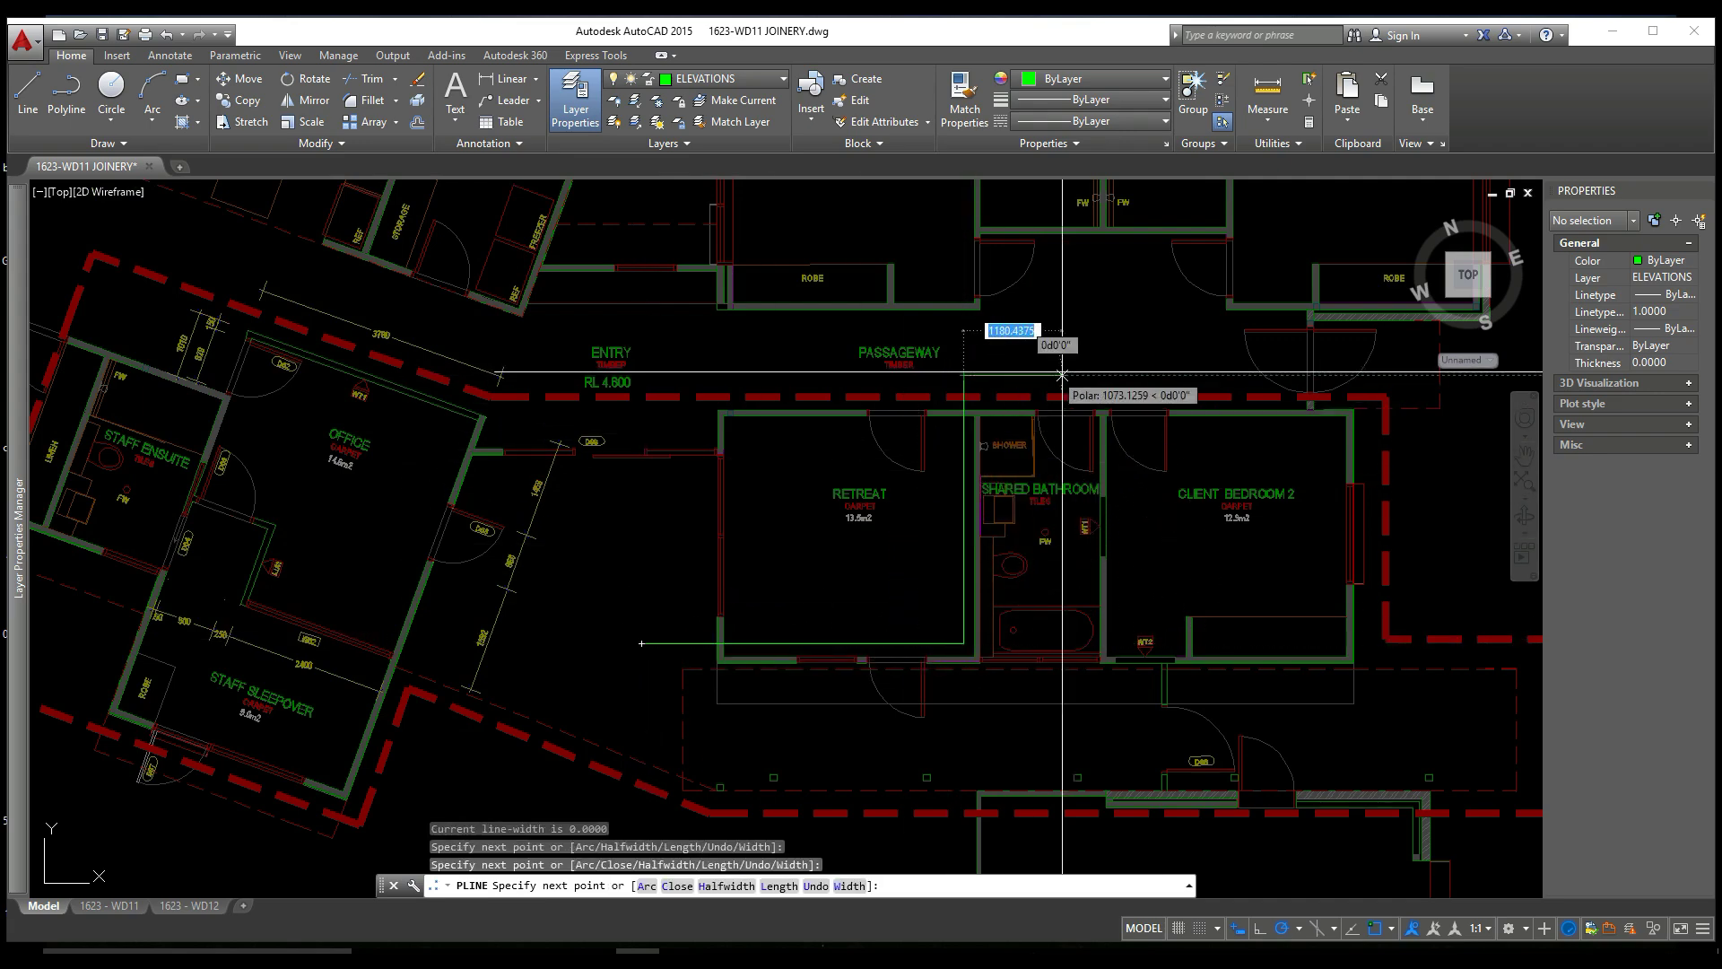
{"action": "left_click", "coordinate": [1128, 375]}
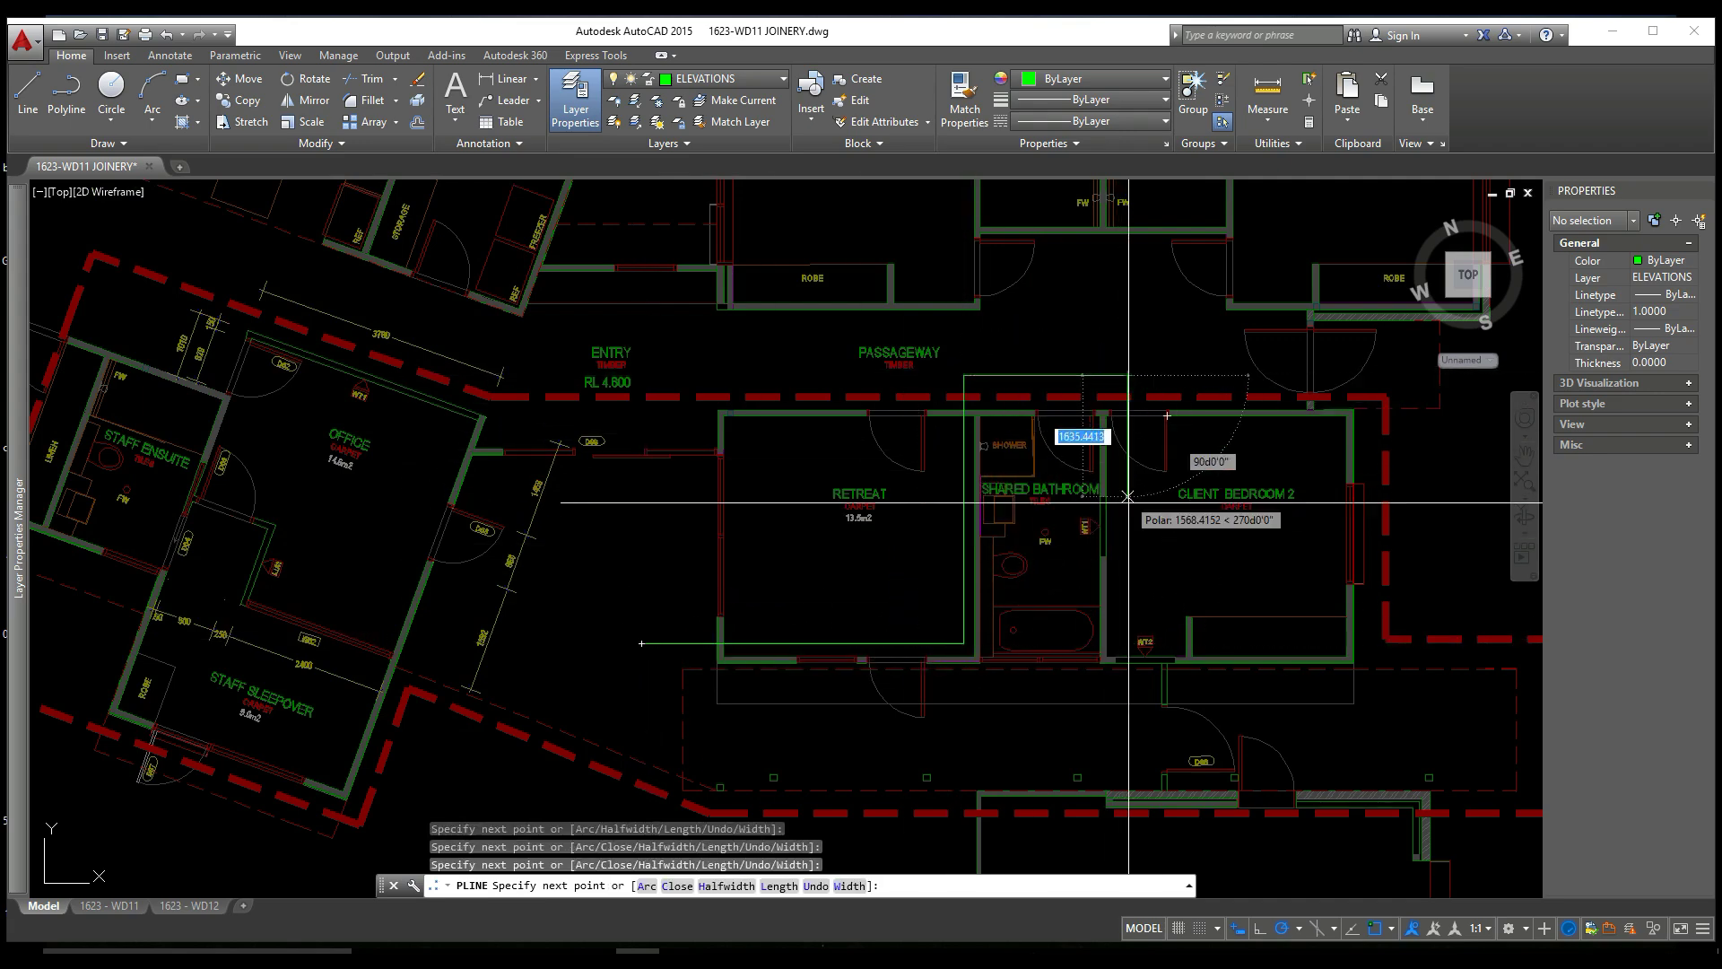
{"action": "left_click", "coordinate": [1128, 608]}
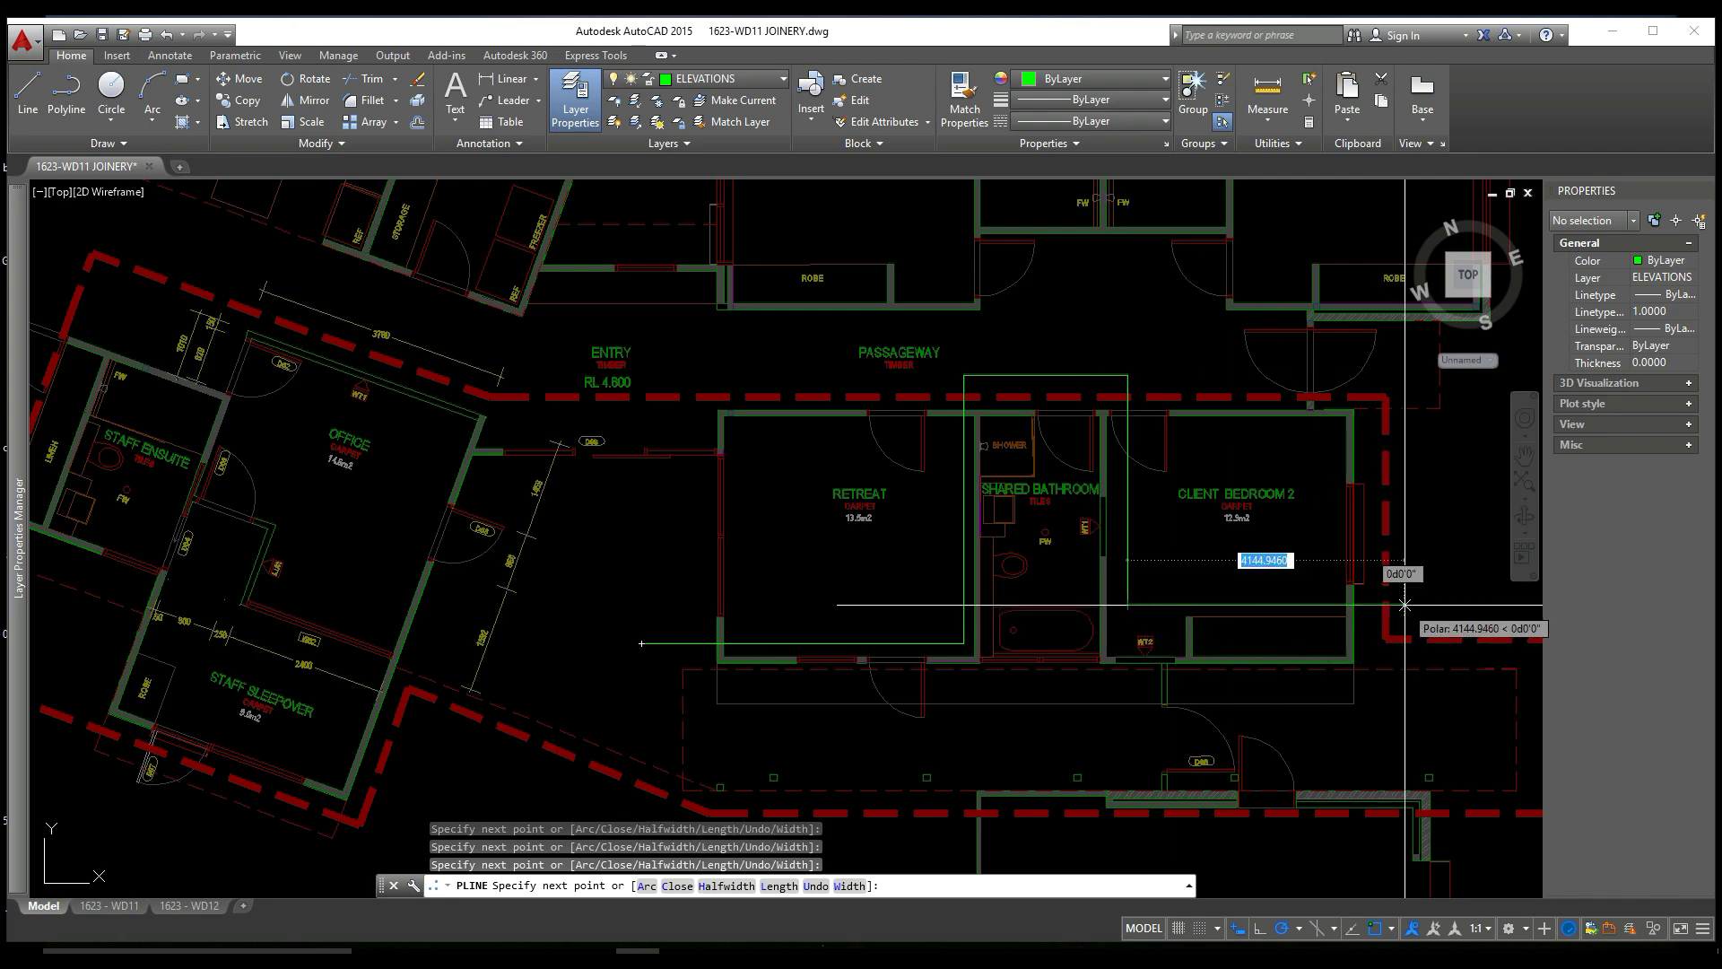
Extend the outline past Client Bedroom 2, along the bottom edge, and close it
{"action": "left_click", "coordinate": [1404, 605]}
{"action": "middle_click_drag", "start_coordinate": [1406, 637], "coordinate": [1132, 550]}
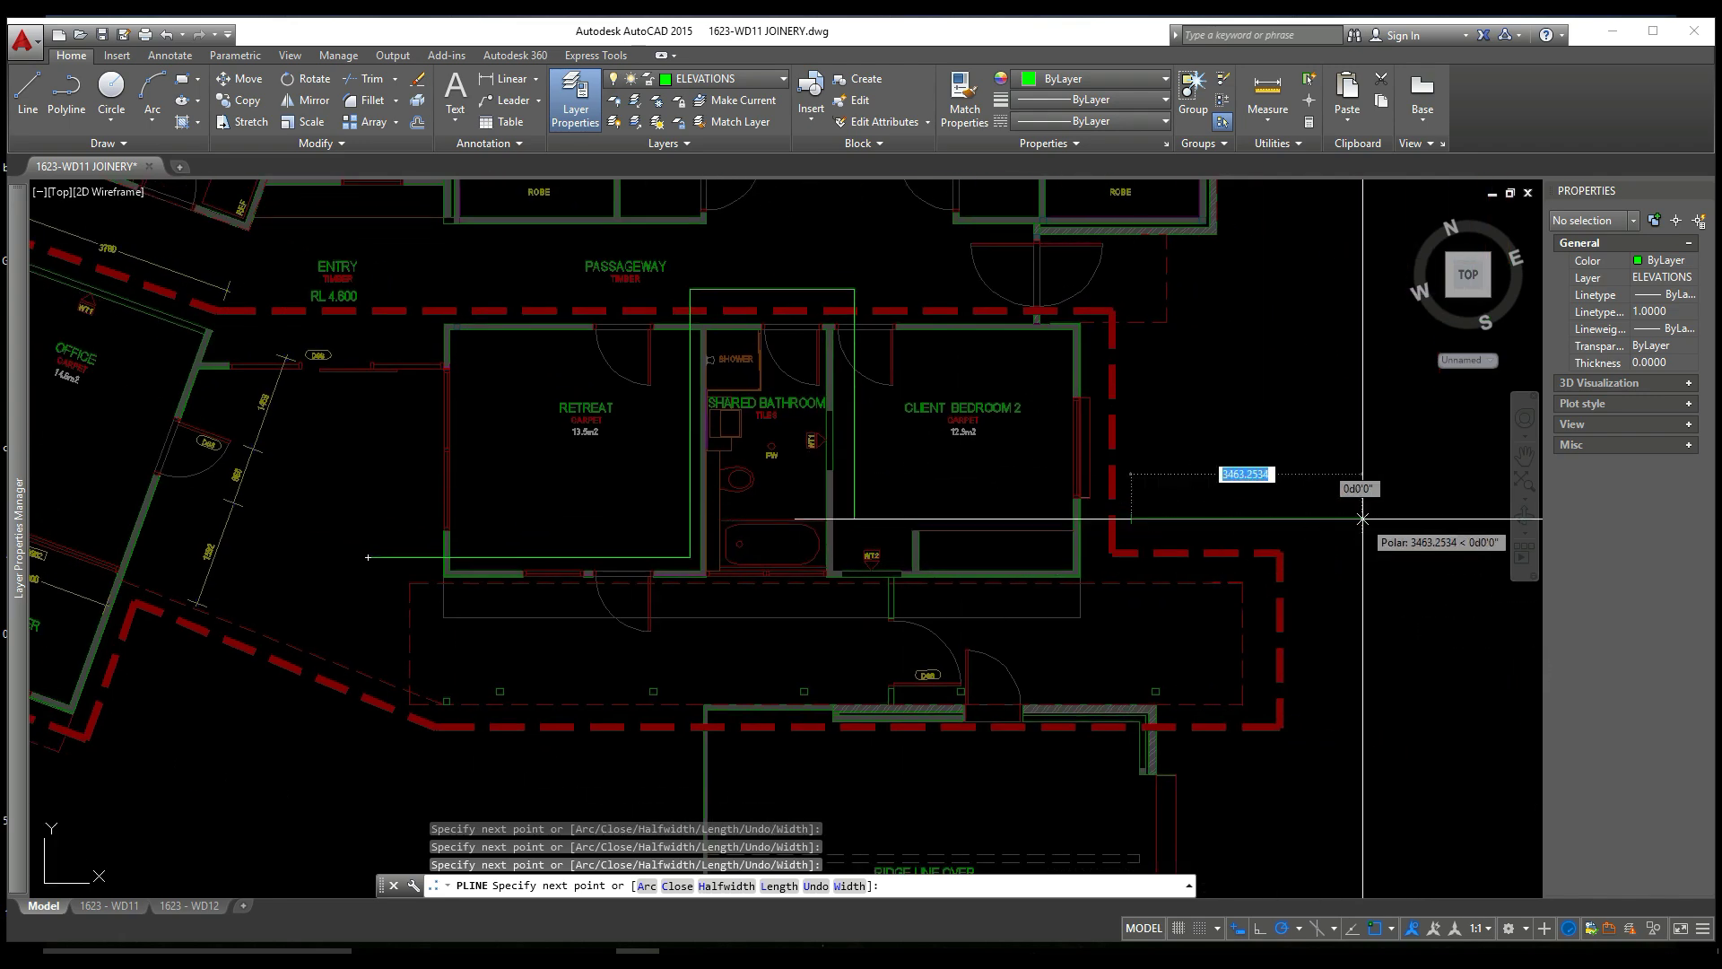
{"action": "left_click", "coordinate": [1336, 518]}
{"action": "left_click", "coordinate": [1336, 767]}
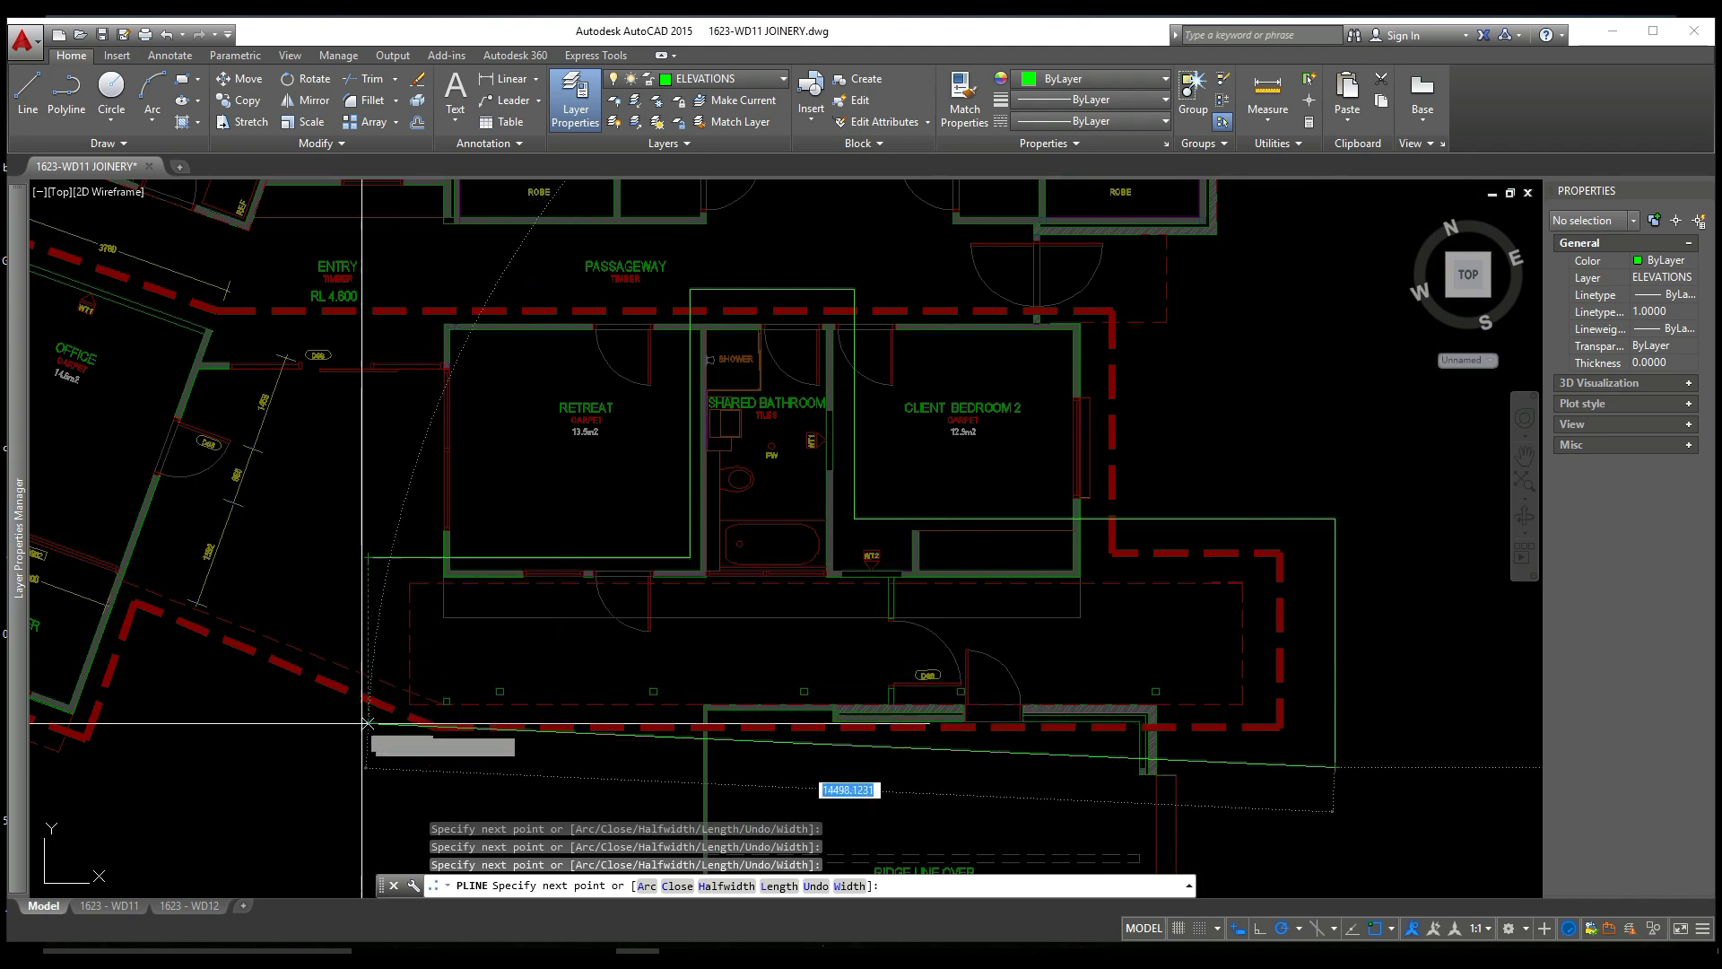
{"action": "left_click", "coordinate": [368, 767]}
{"action": "left_click", "coordinate": [368, 557]}
{"action": "key", "text": "Return"}
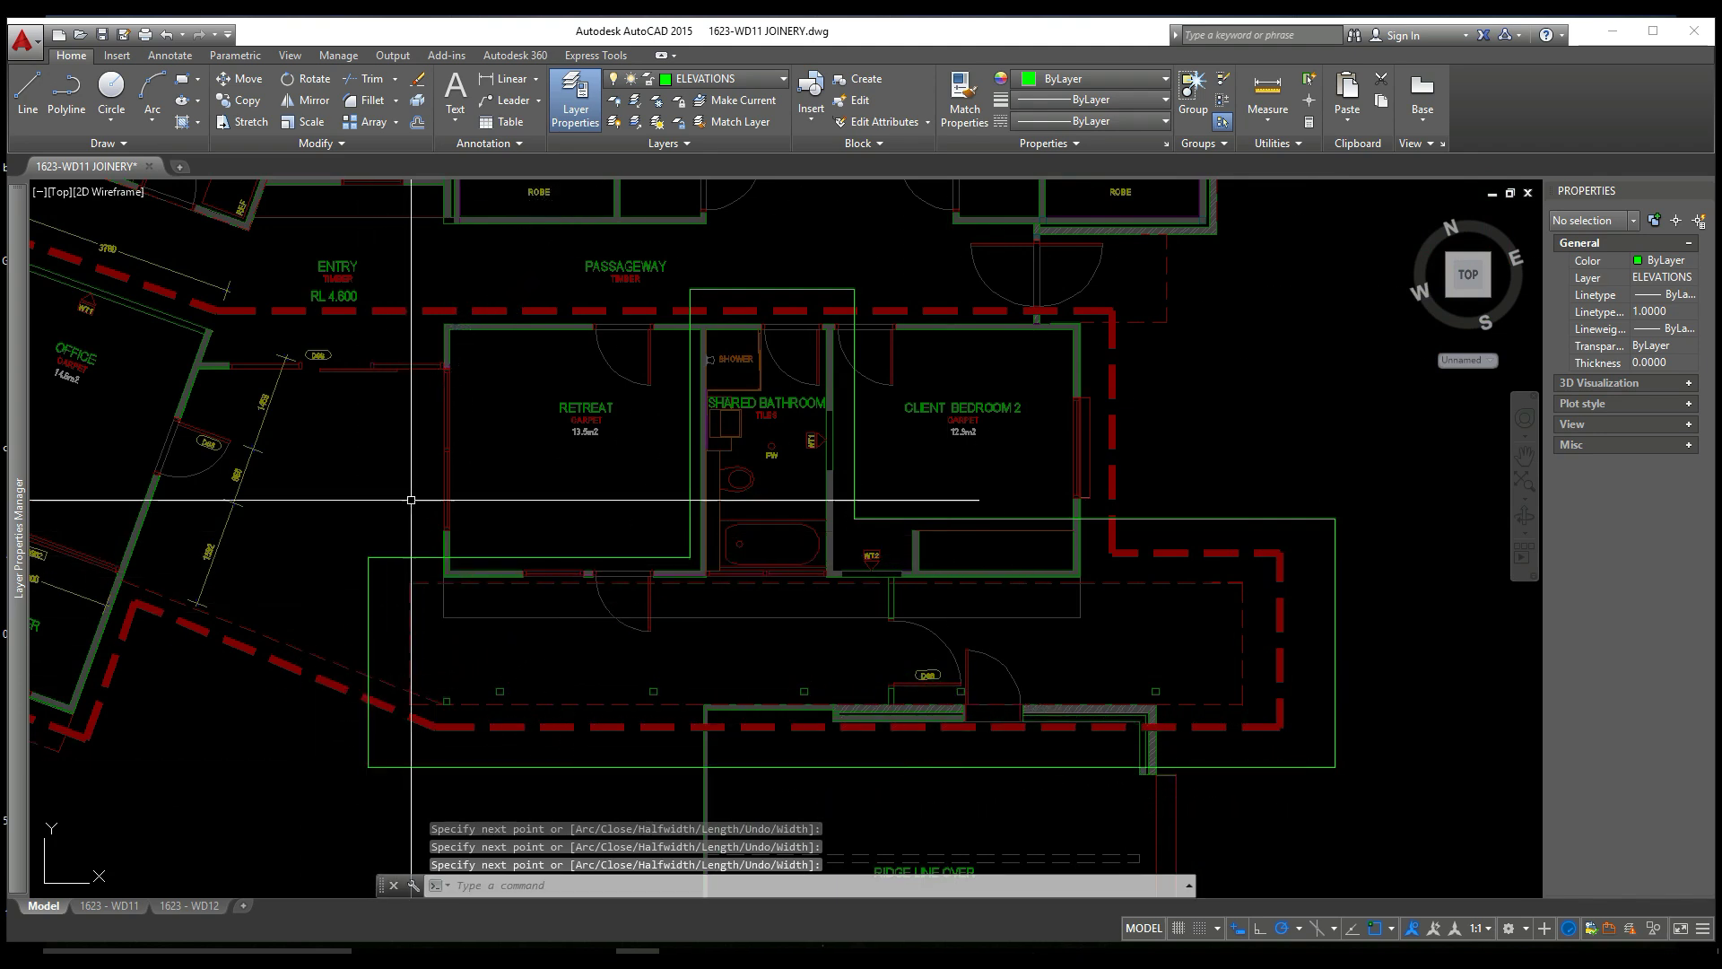
{"action": "middle_click_drag", "start_coordinate": [413, 437], "coordinate": [515, 423]}
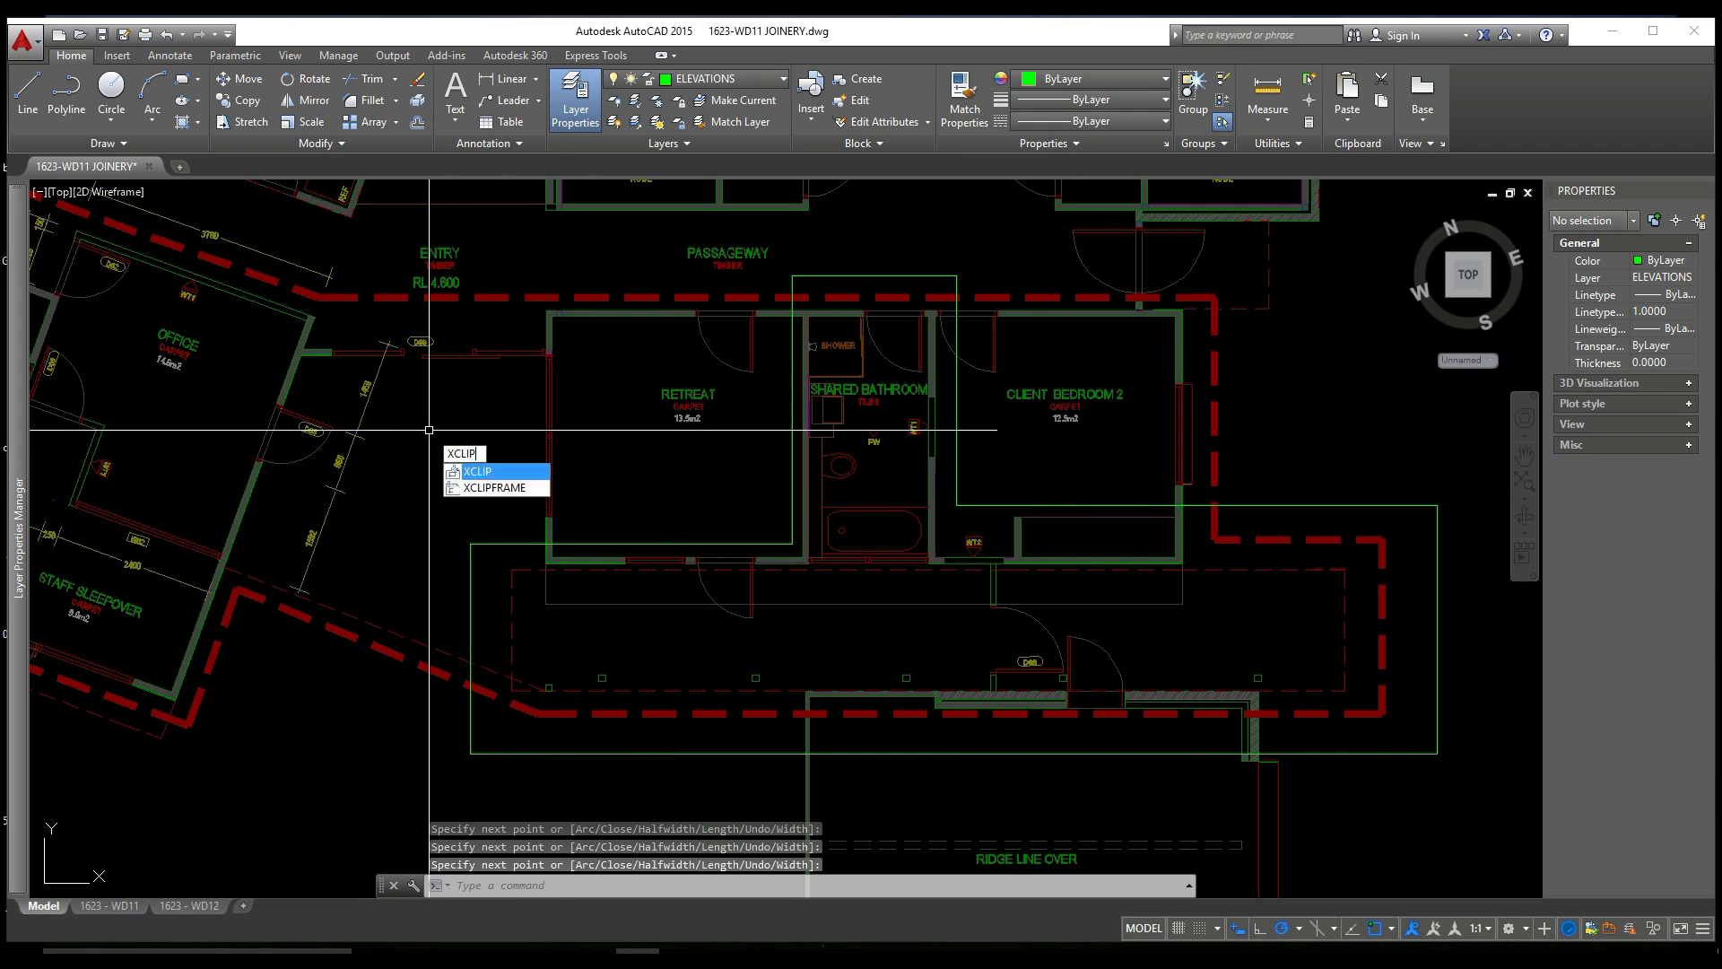
Run XCLIP on the floor plan xref and pick the New boundary option
{"action": "key", "text": "Return"}
{"action": "left_click", "coordinate": [460, 358]}
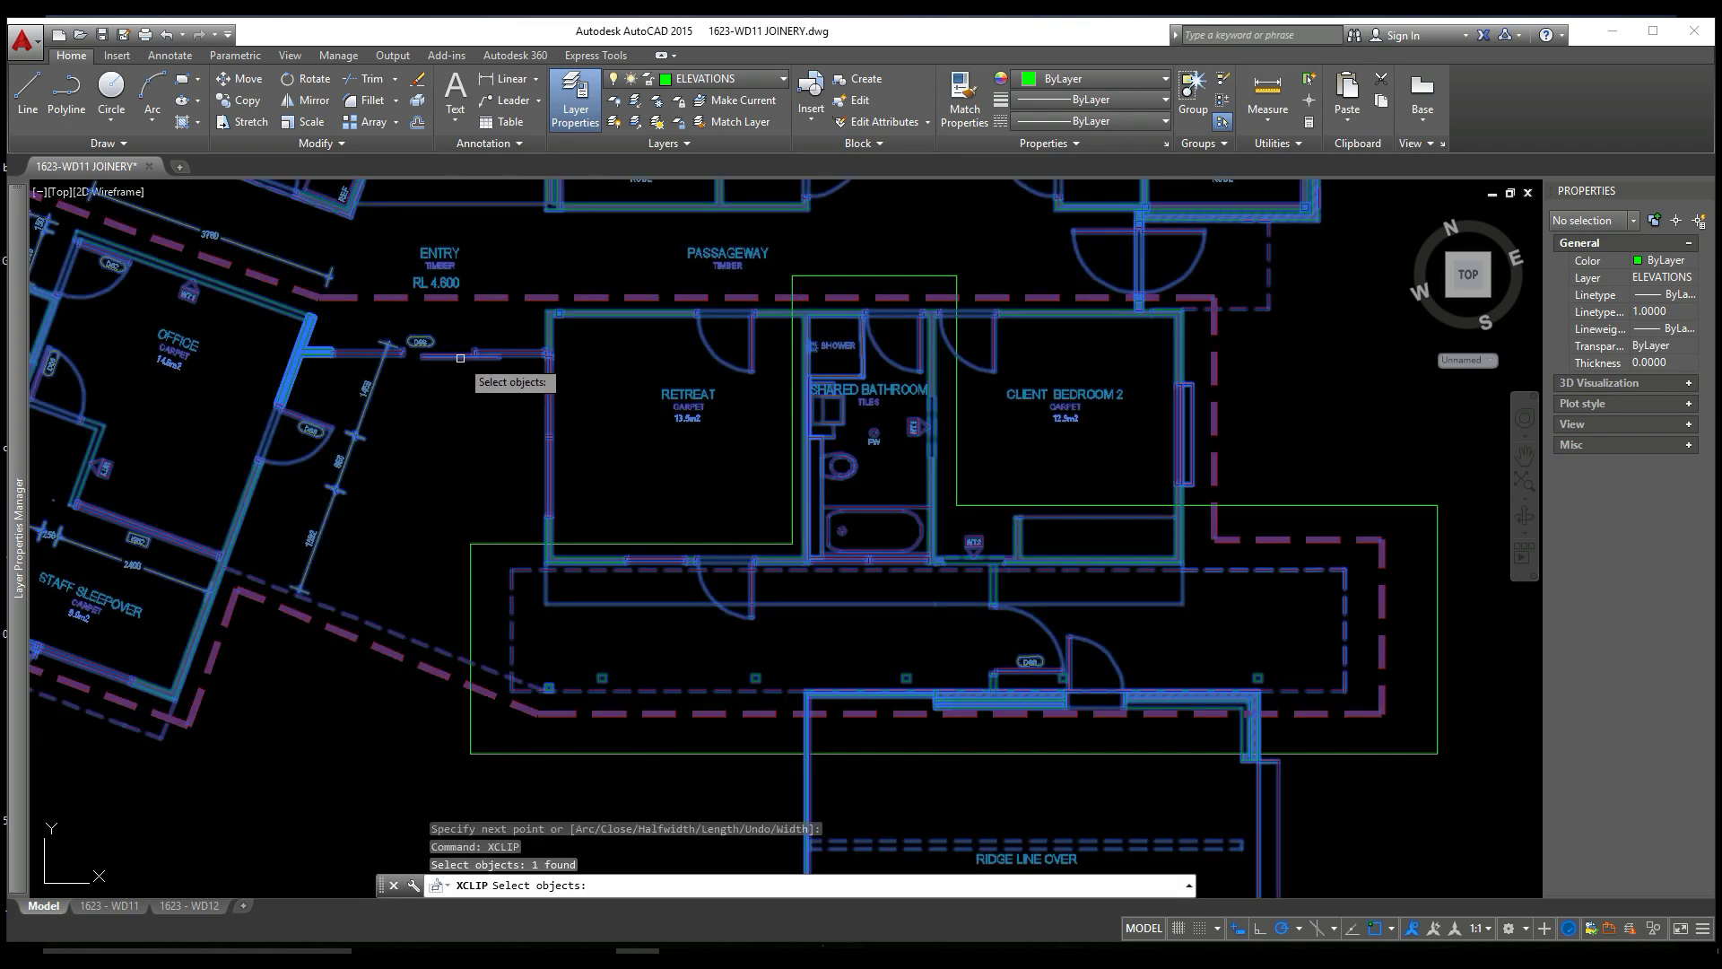
{"action": "key", "text": "Return"}
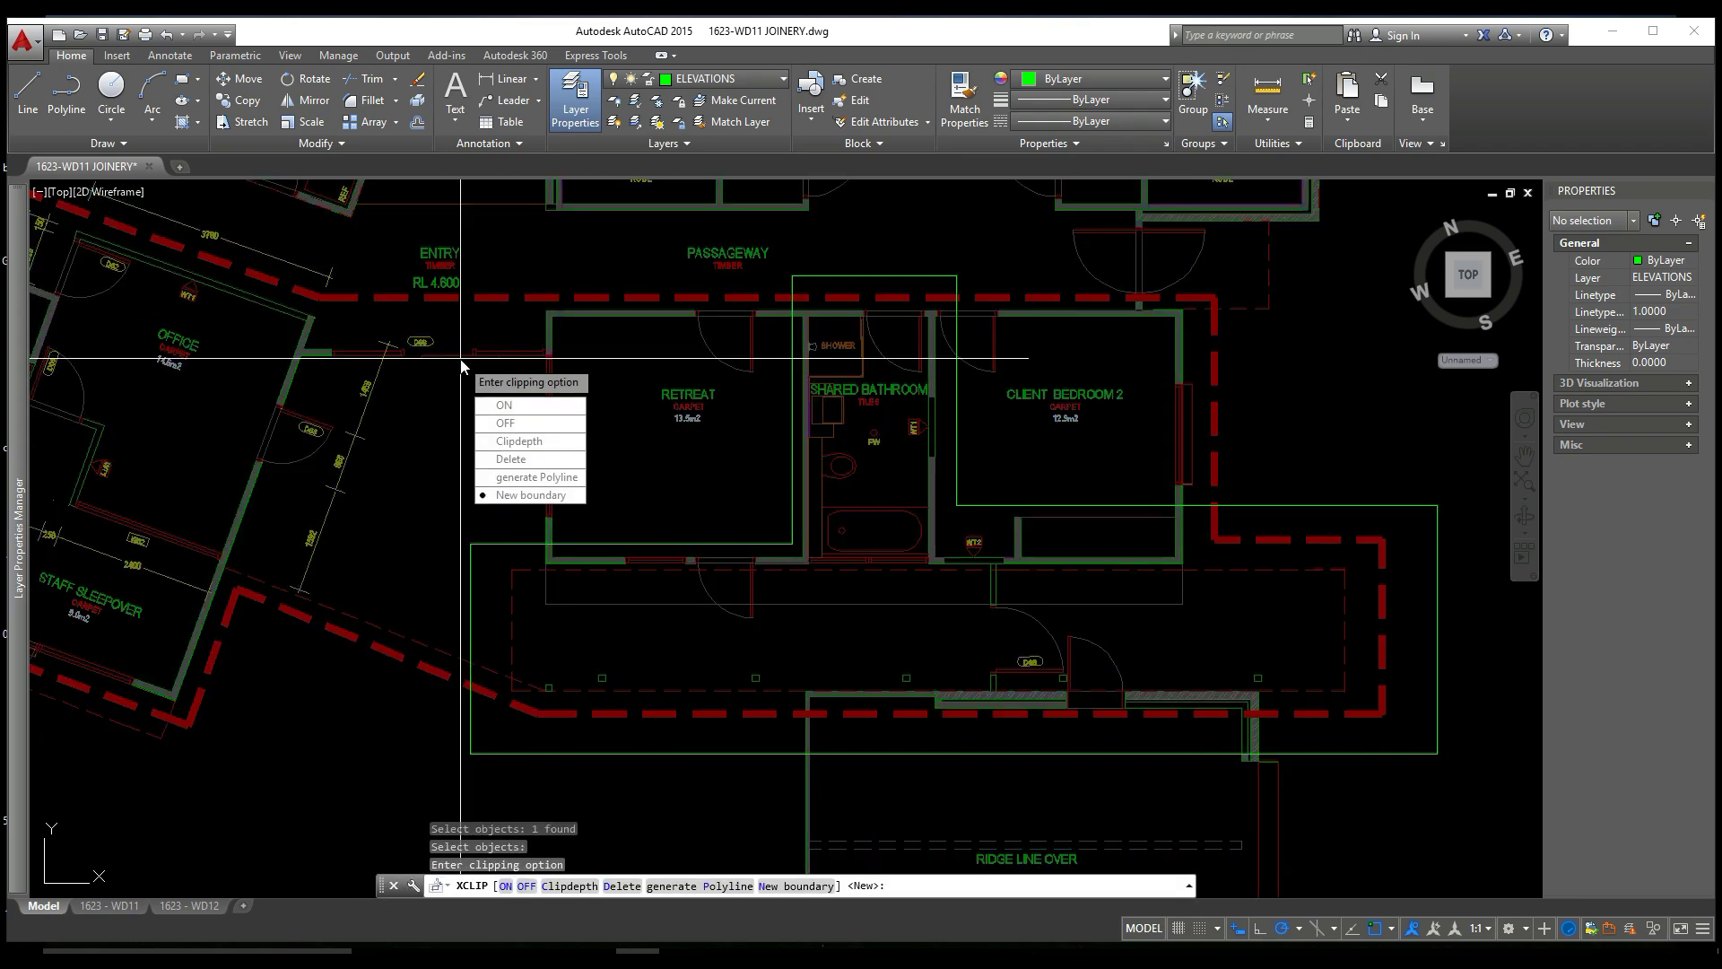
{"action": "left_click", "coordinate": [508, 480]}
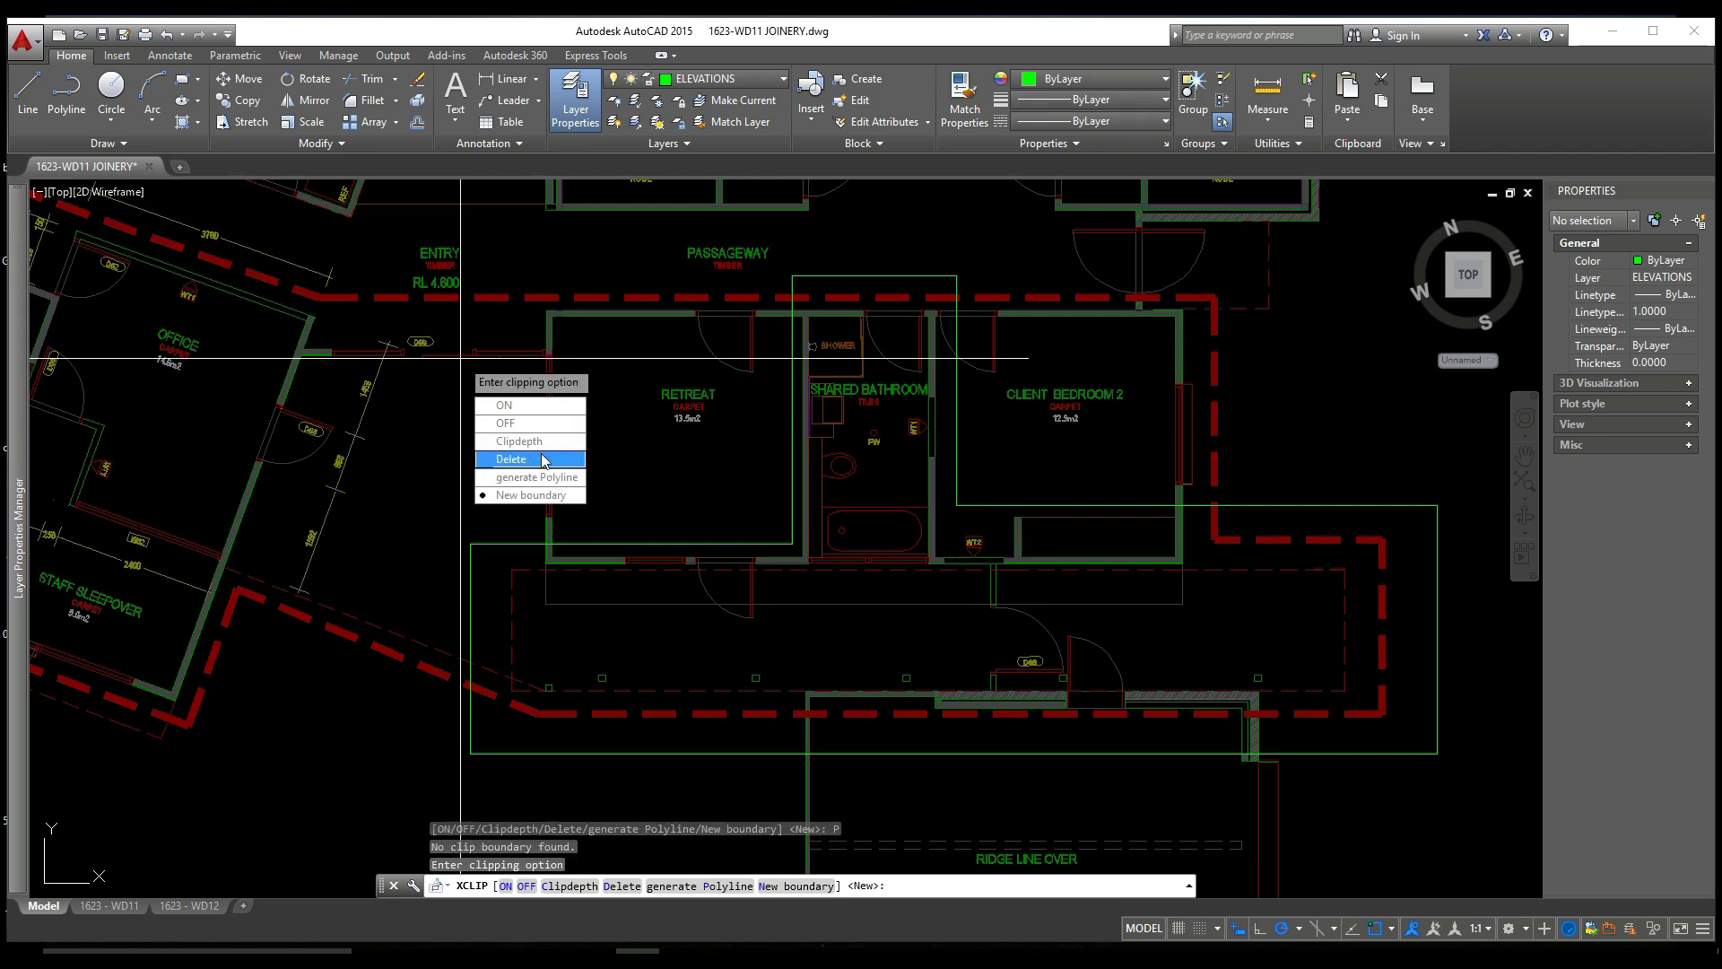
{"action": "left_click", "coordinate": [535, 495]}
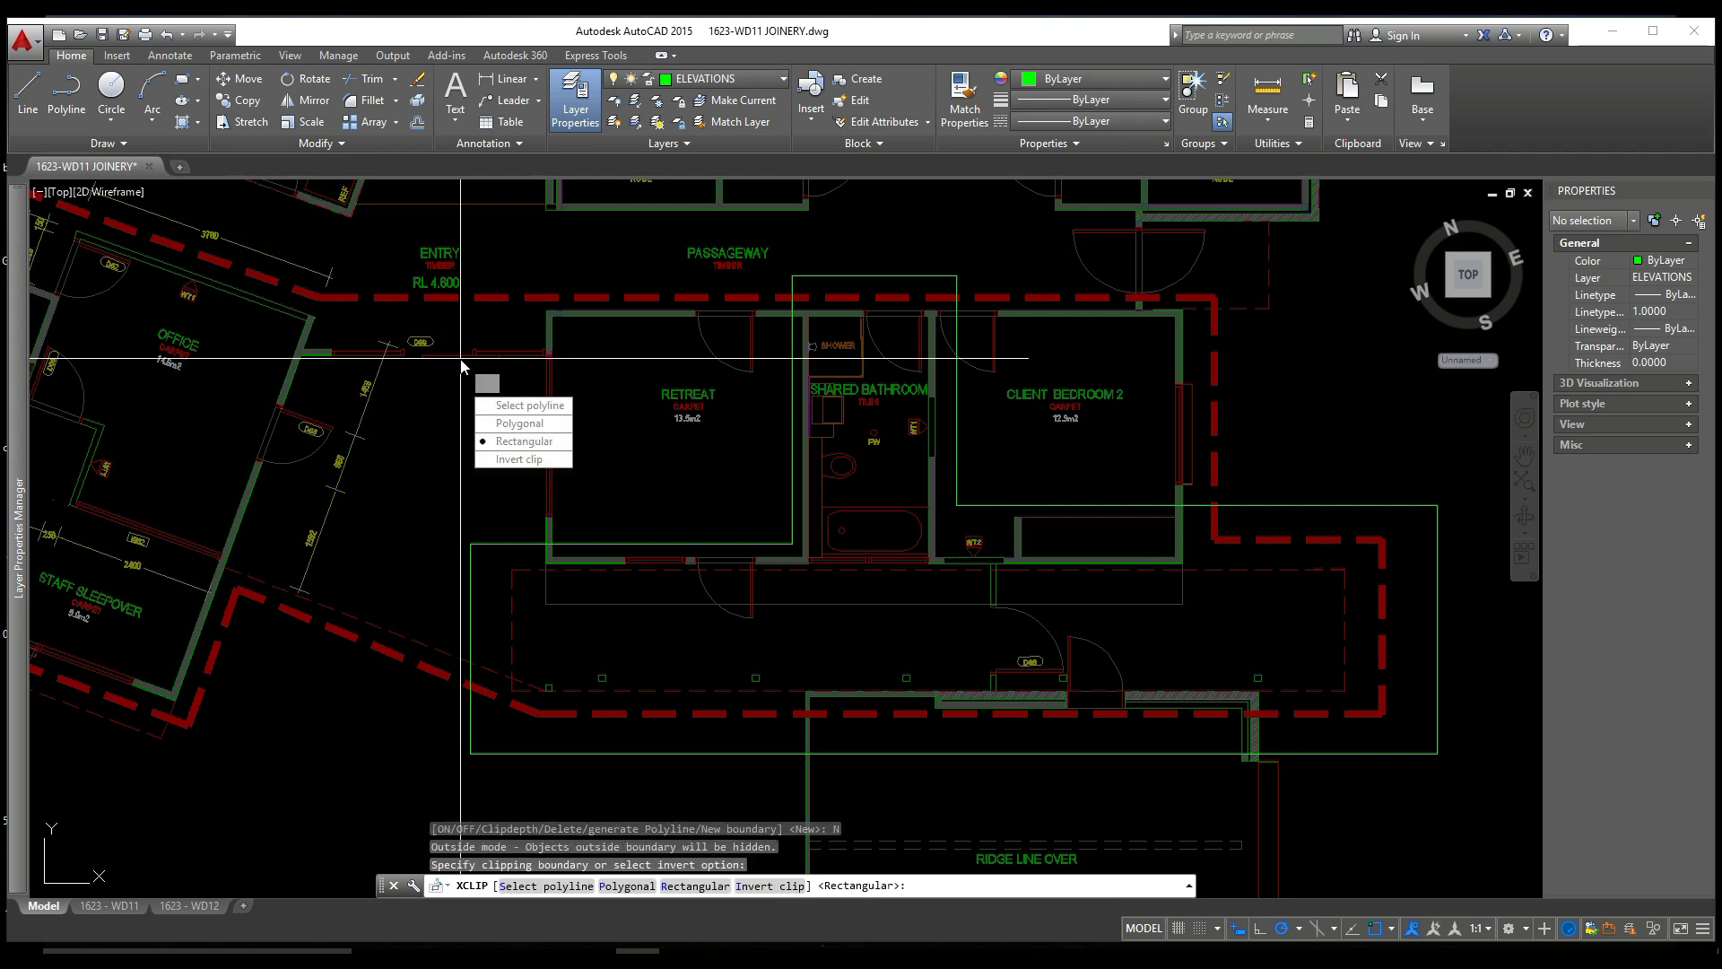
Apply a polygonal clip snapped to the eight corners of the green outline
{"action": "left_click", "coordinate": [532, 424]}
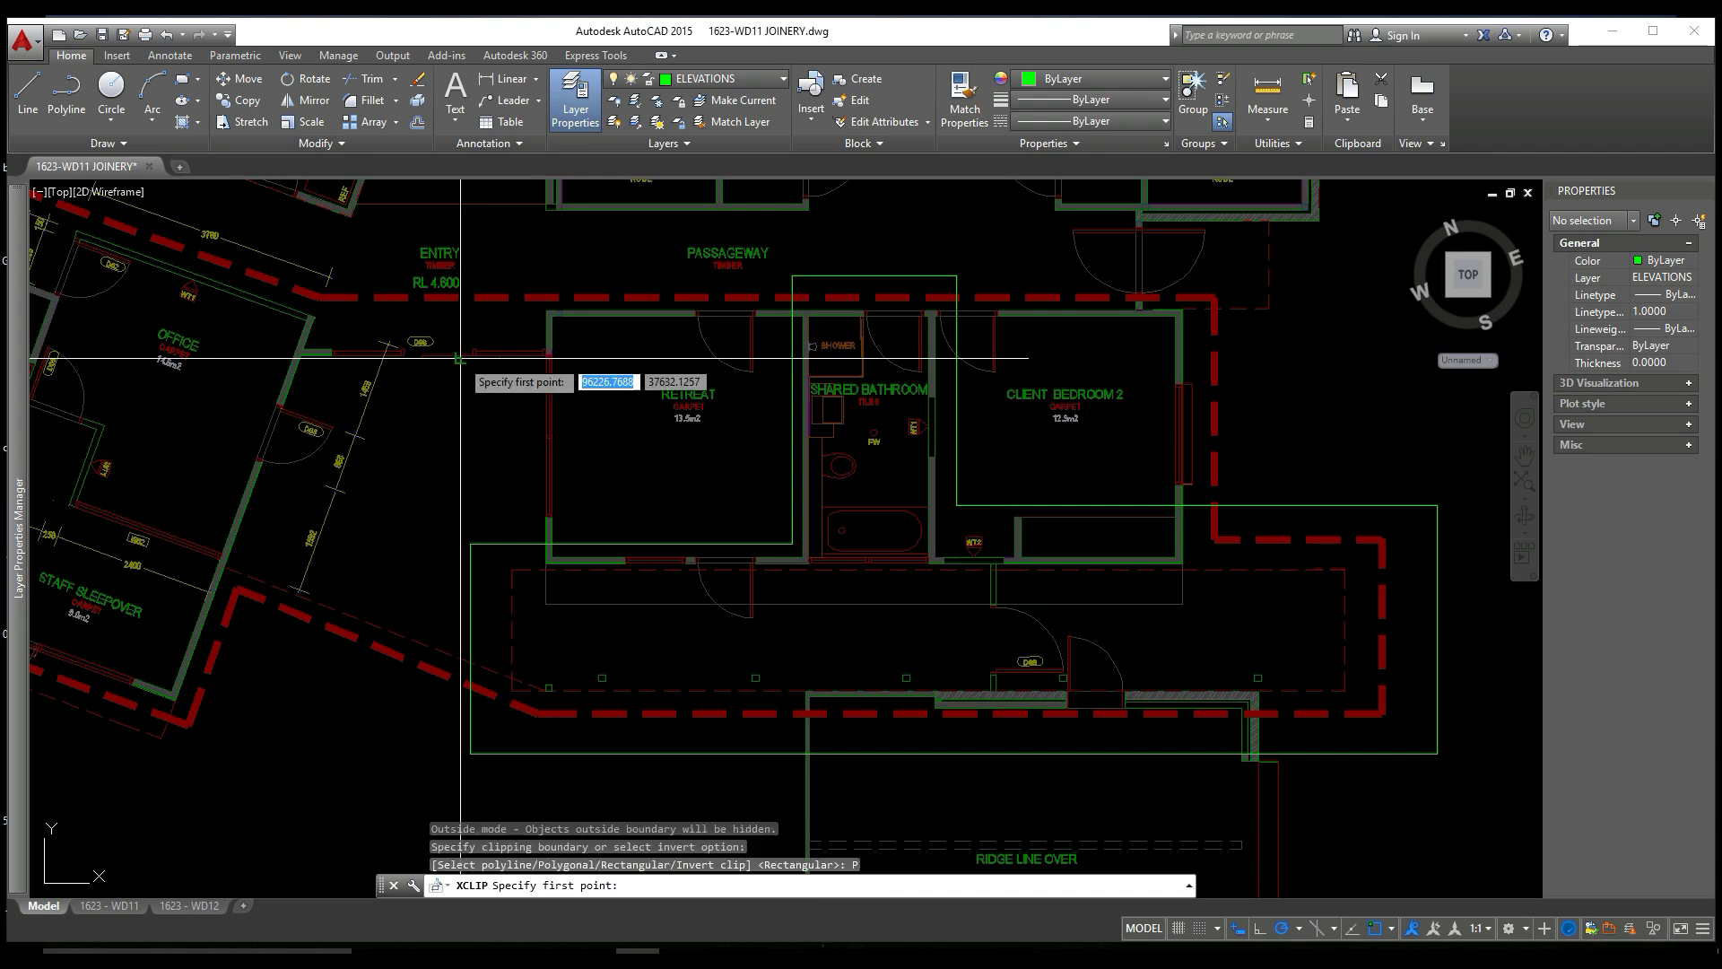
{"action": "left_click", "coordinate": [471, 543]}
{"action": "left_click", "coordinate": [793, 543]}
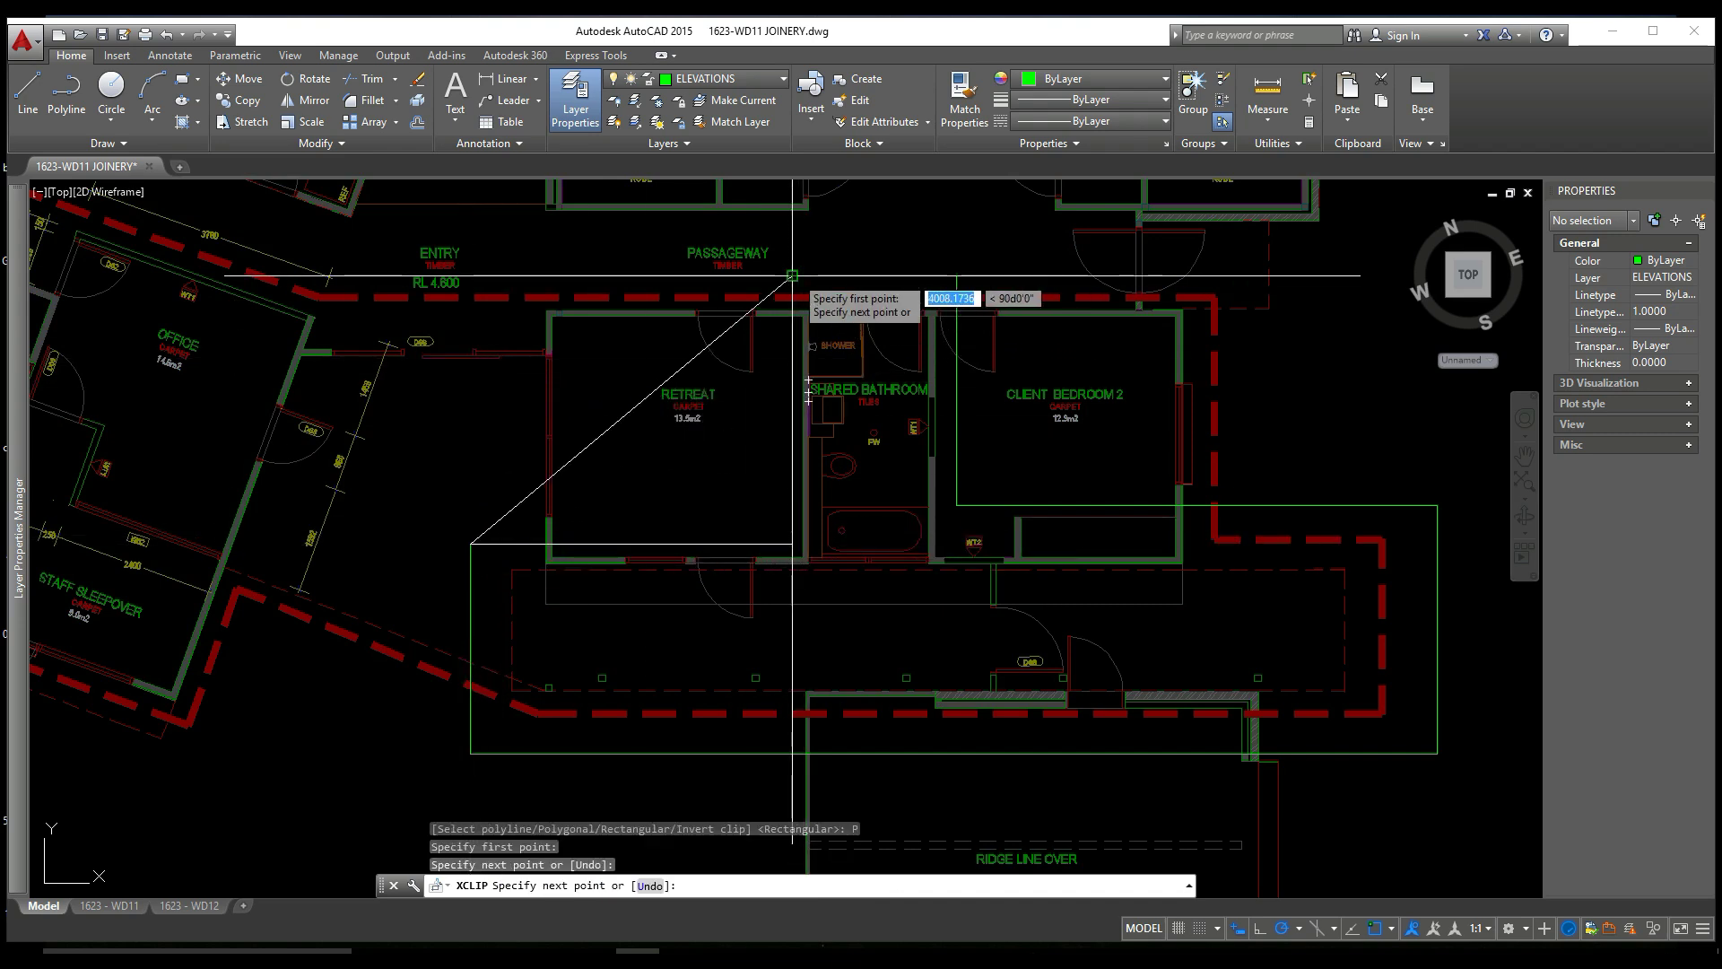
{"action": "left_click", "coordinate": [792, 276]}
{"action": "left_click", "coordinate": [957, 276]}
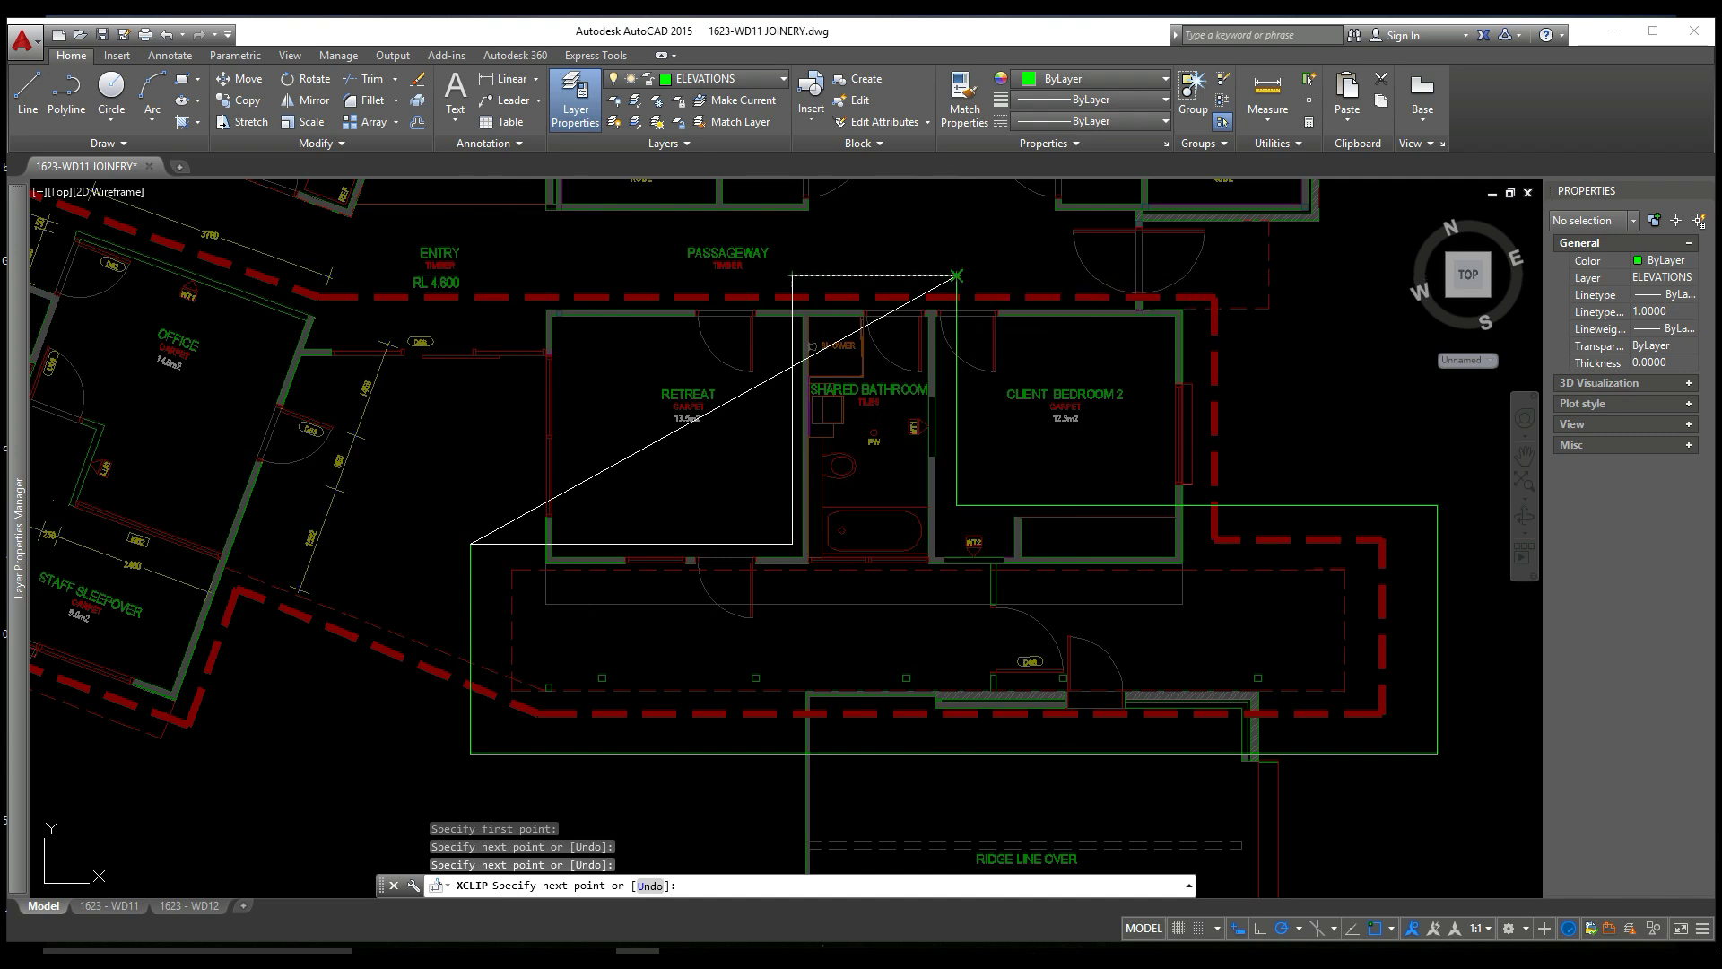
{"action": "left_click", "coordinate": [957, 504]}
{"action": "left_click", "coordinate": [1438, 504]}
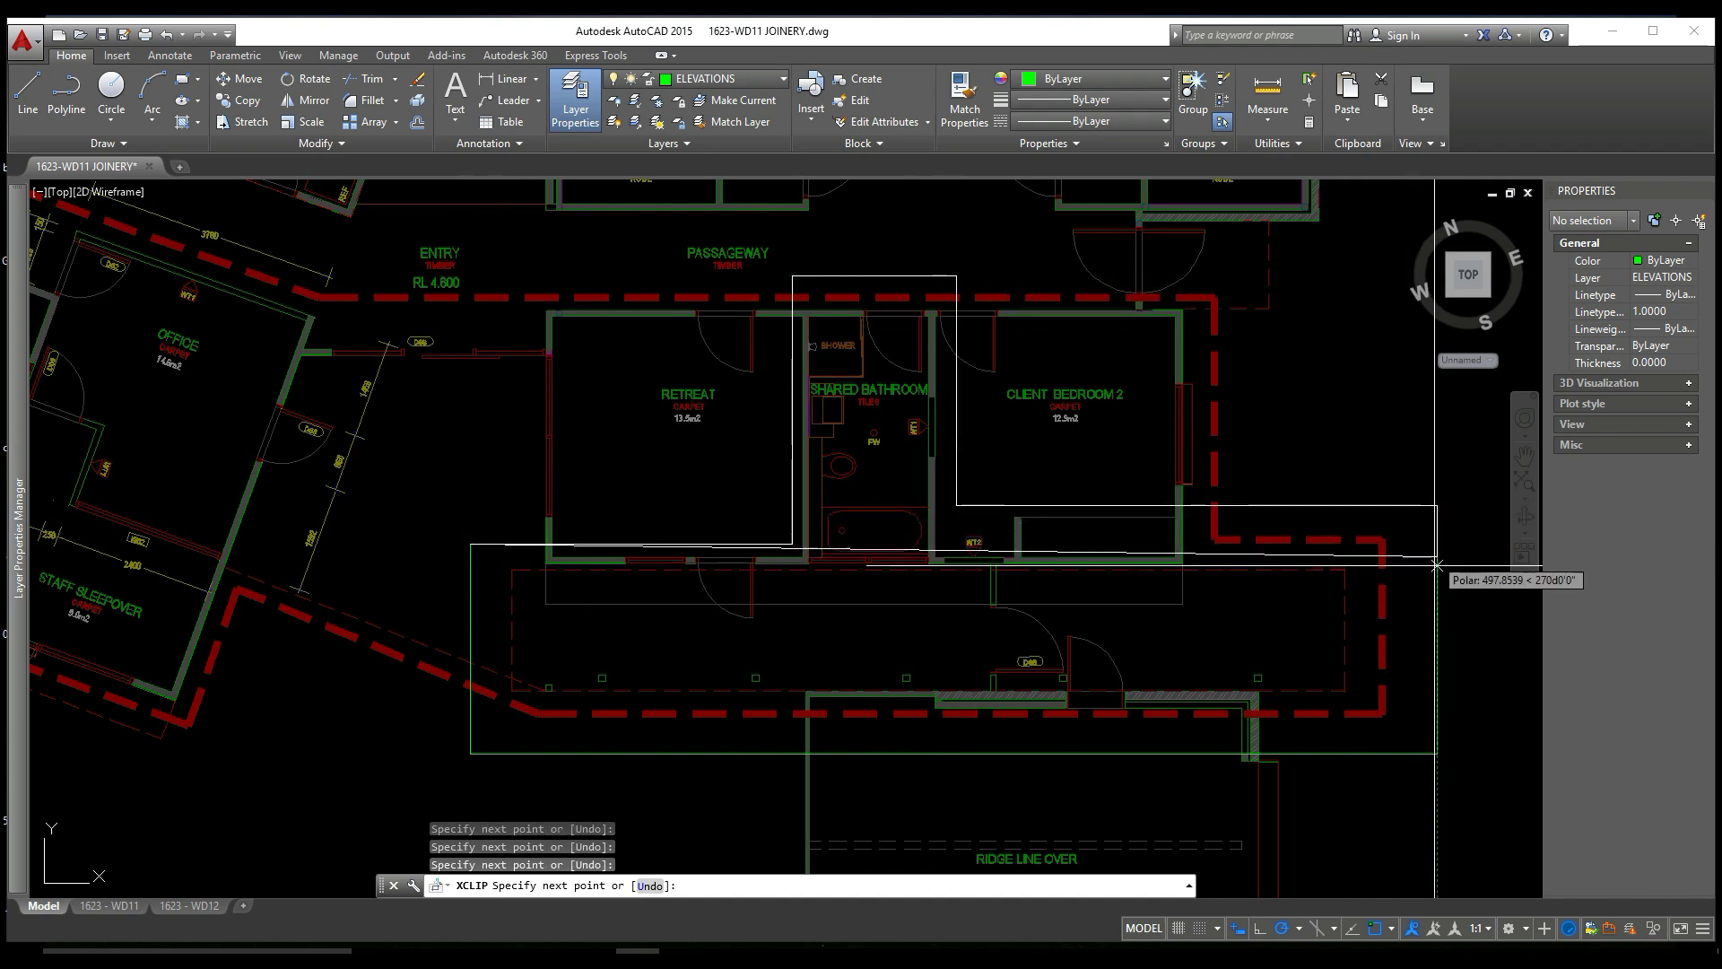
{"action": "left_click", "coordinate": [1438, 753]}
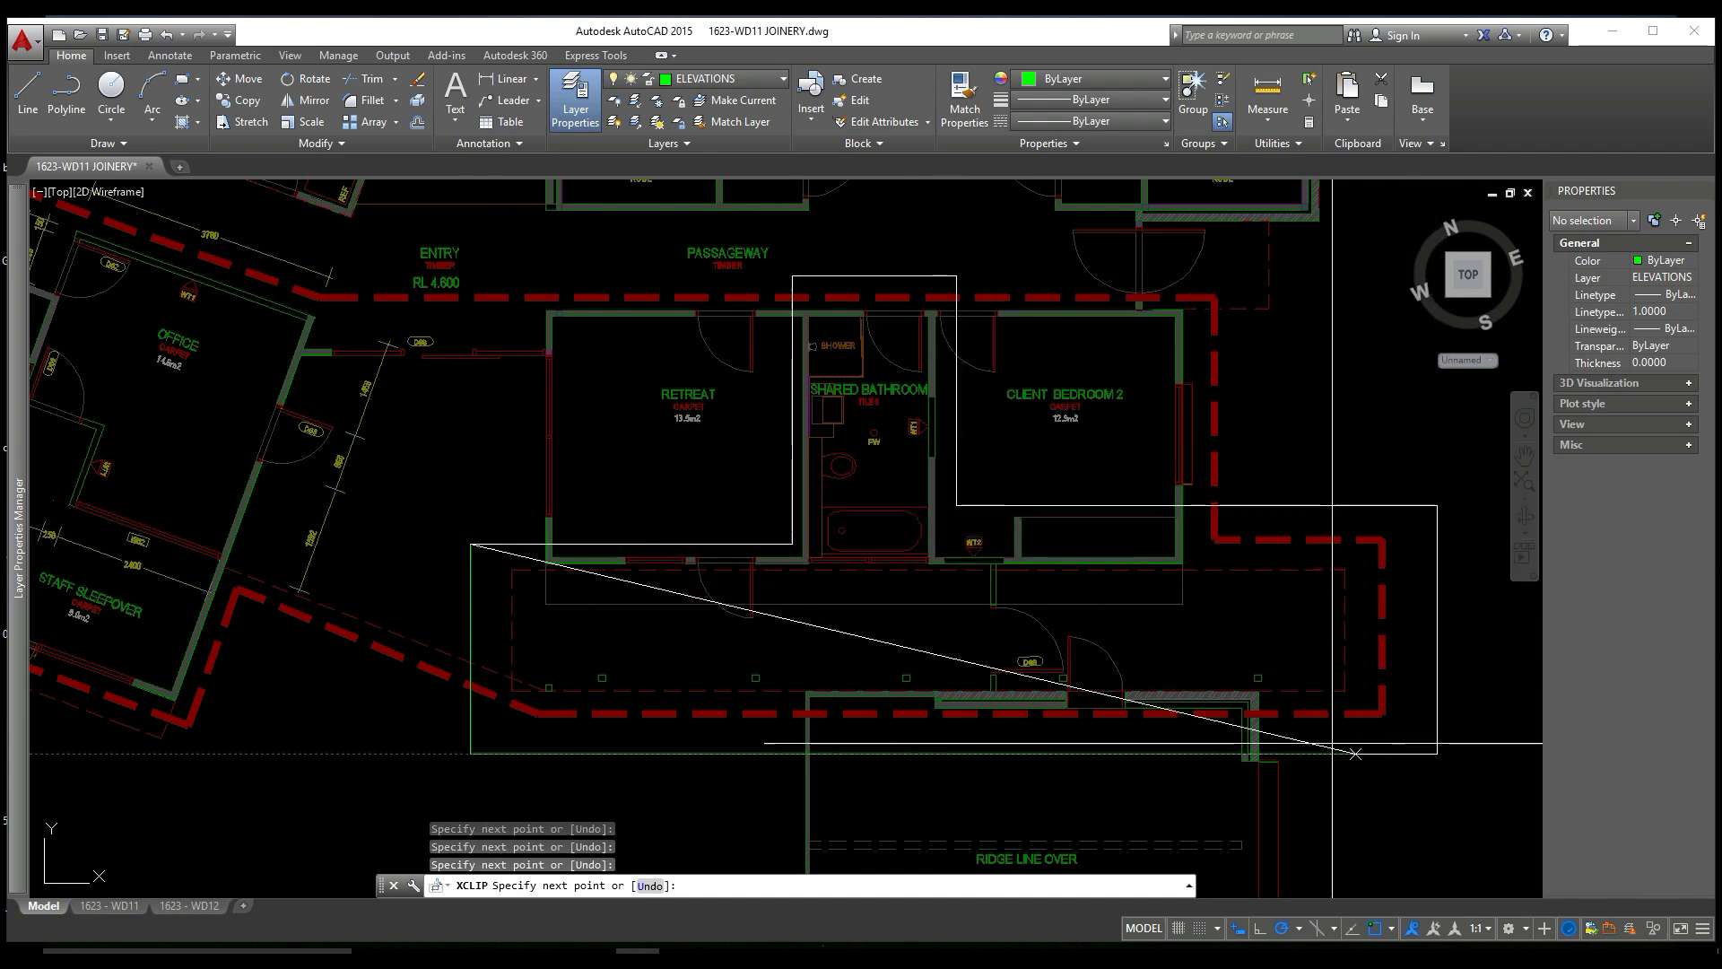
{"action": "left_click", "coordinate": [475, 754]}
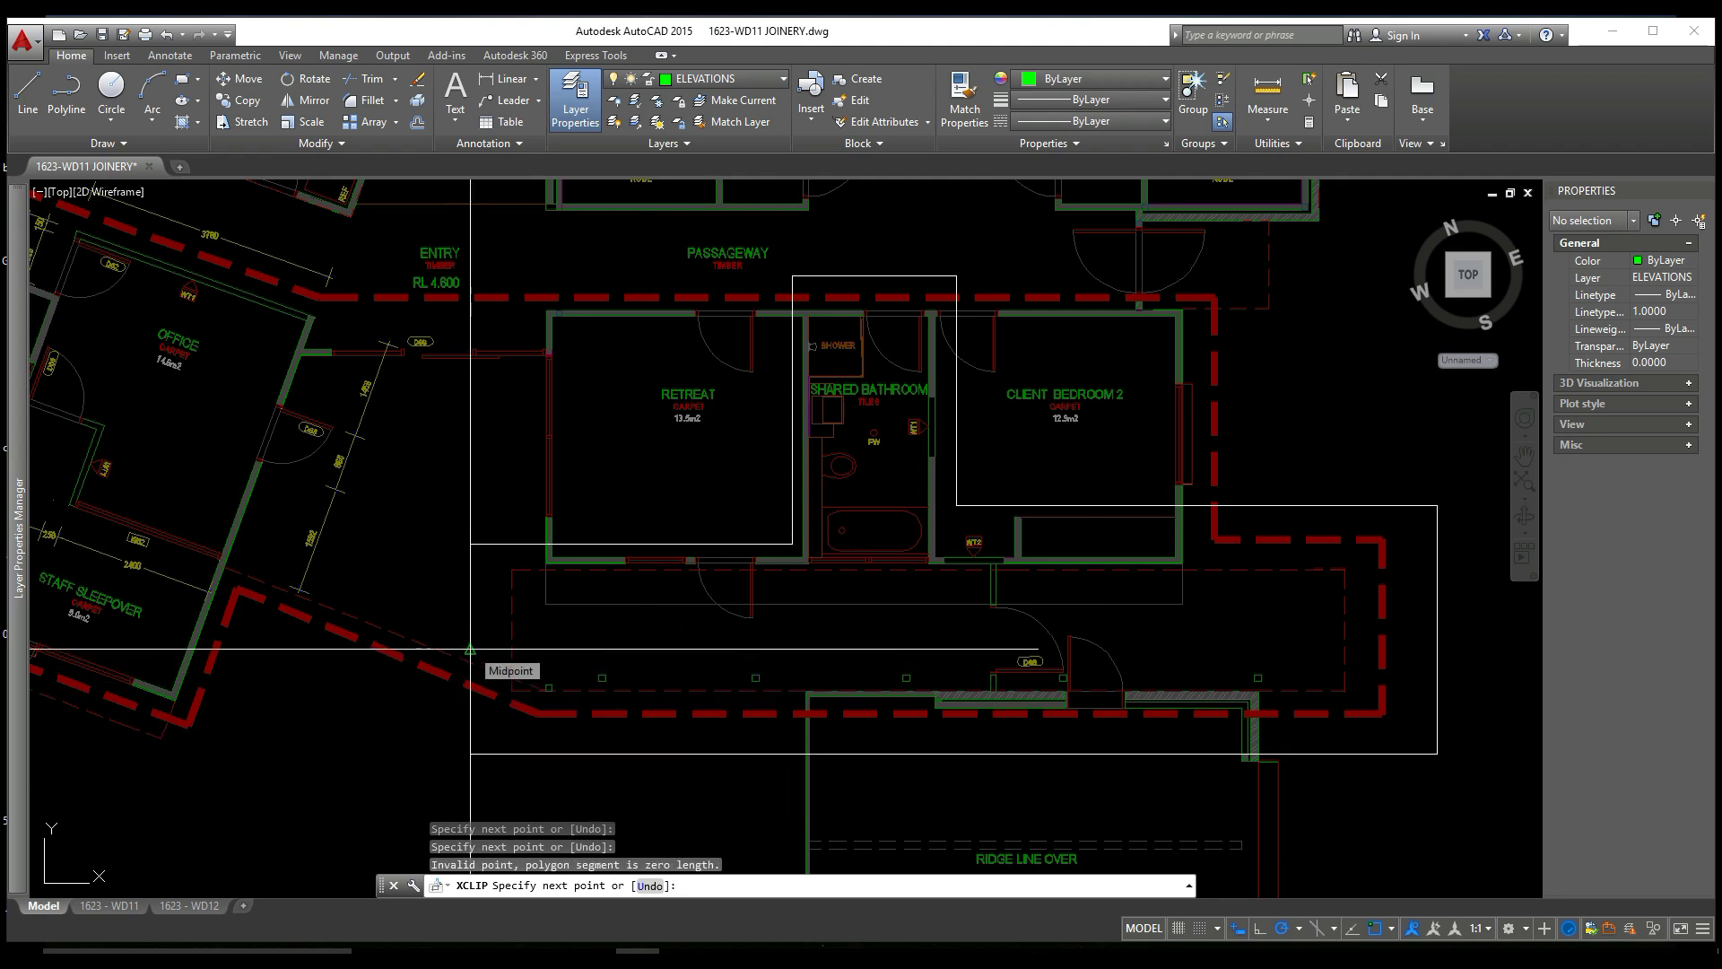
{"action": "key", "text": "Return"}
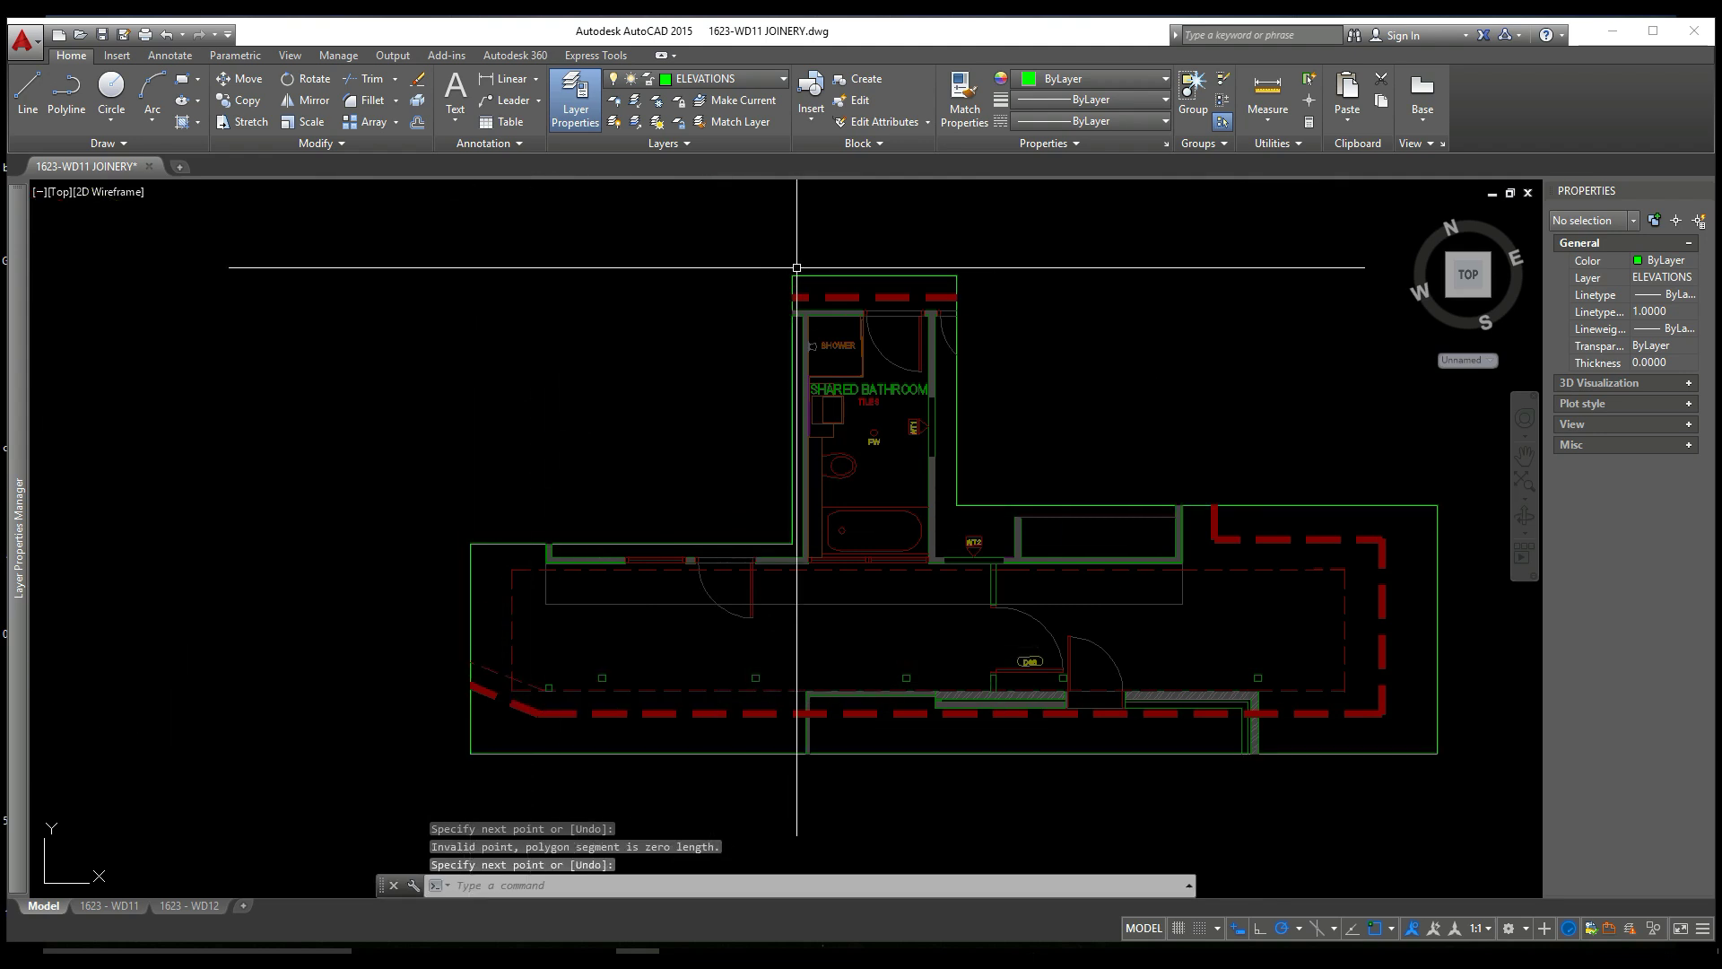
Erase the green guide polyline, leaving only the clipped bathroom and corridor xref
{"action": "left_click", "coordinate": [793, 274]}
{"action": "key", "text": "Delete"}
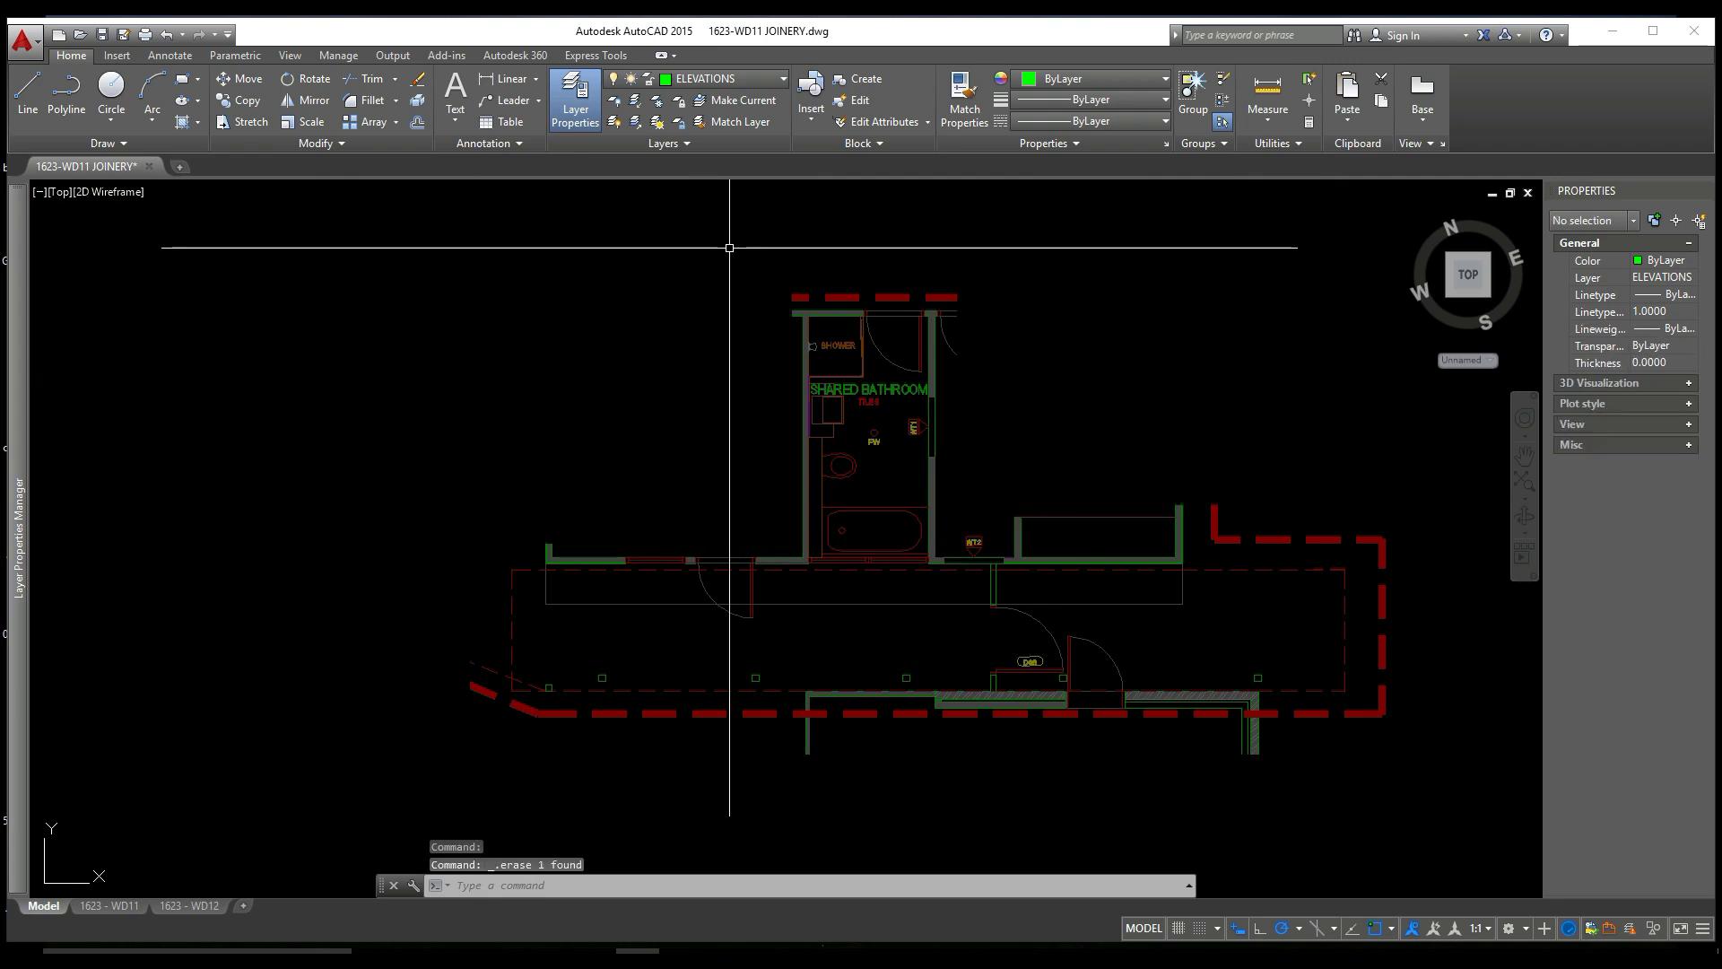
{"action": "left_click", "coordinate": [905, 351]}
{"action": "scroll", "coordinate": [1122, 376], "scroll_direction": "down", "scroll_amount": 3}
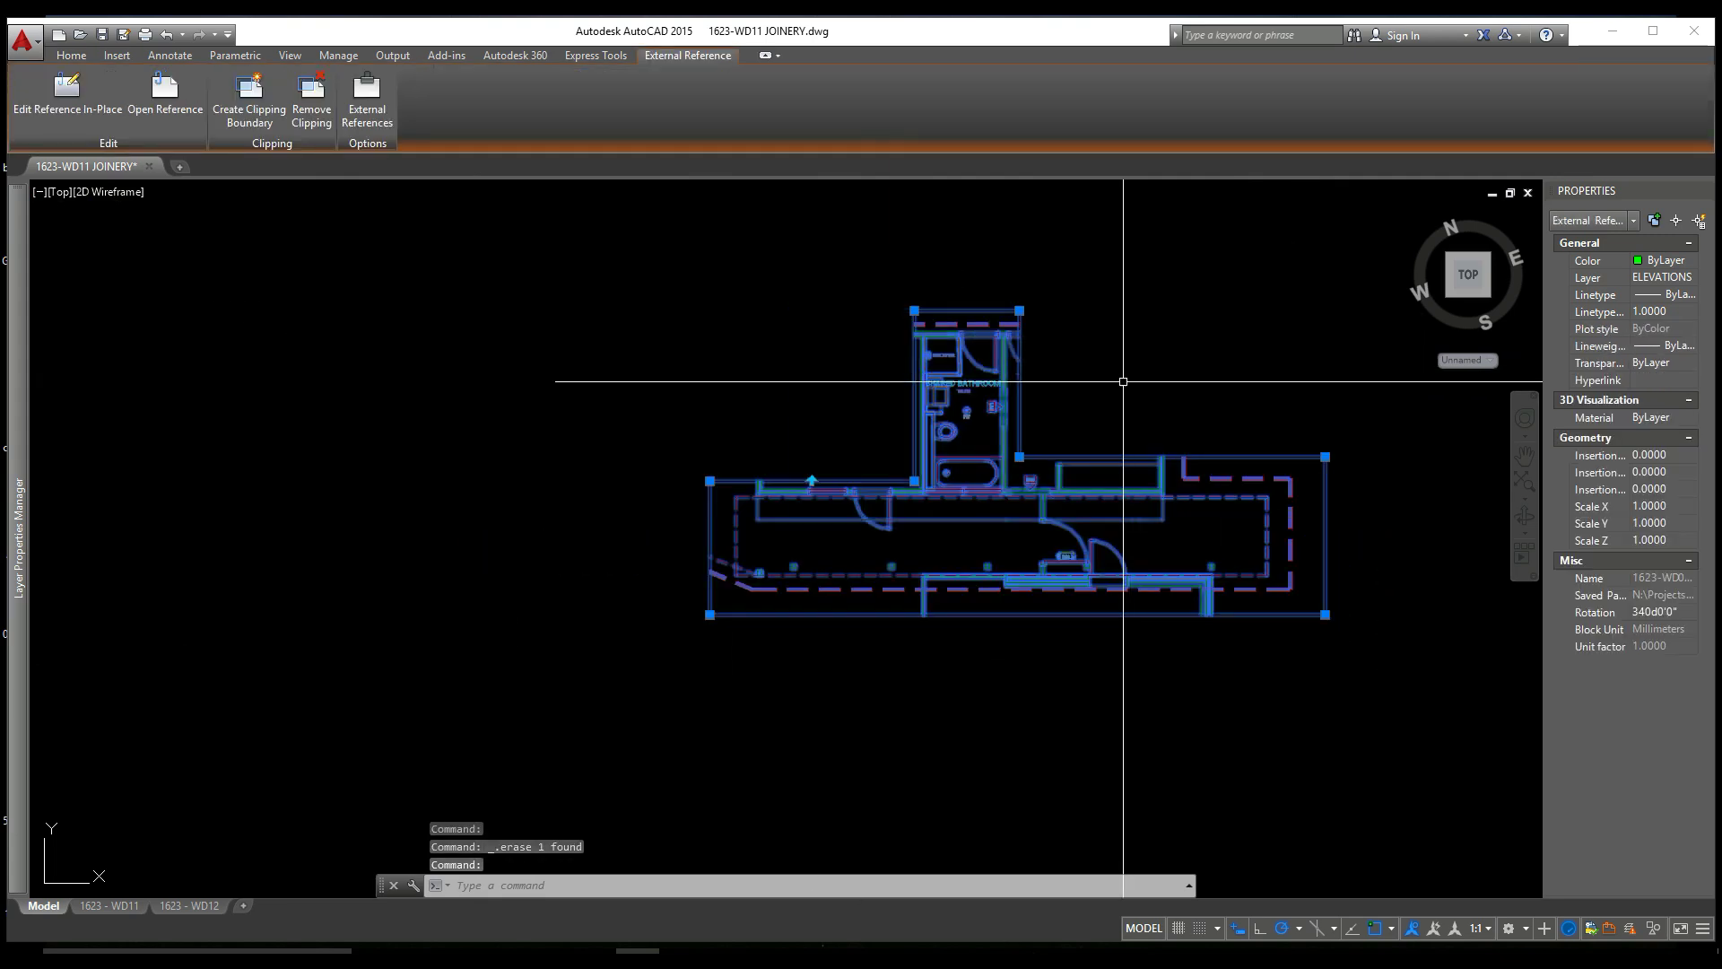
{"action": "key", "text": "Escape"}
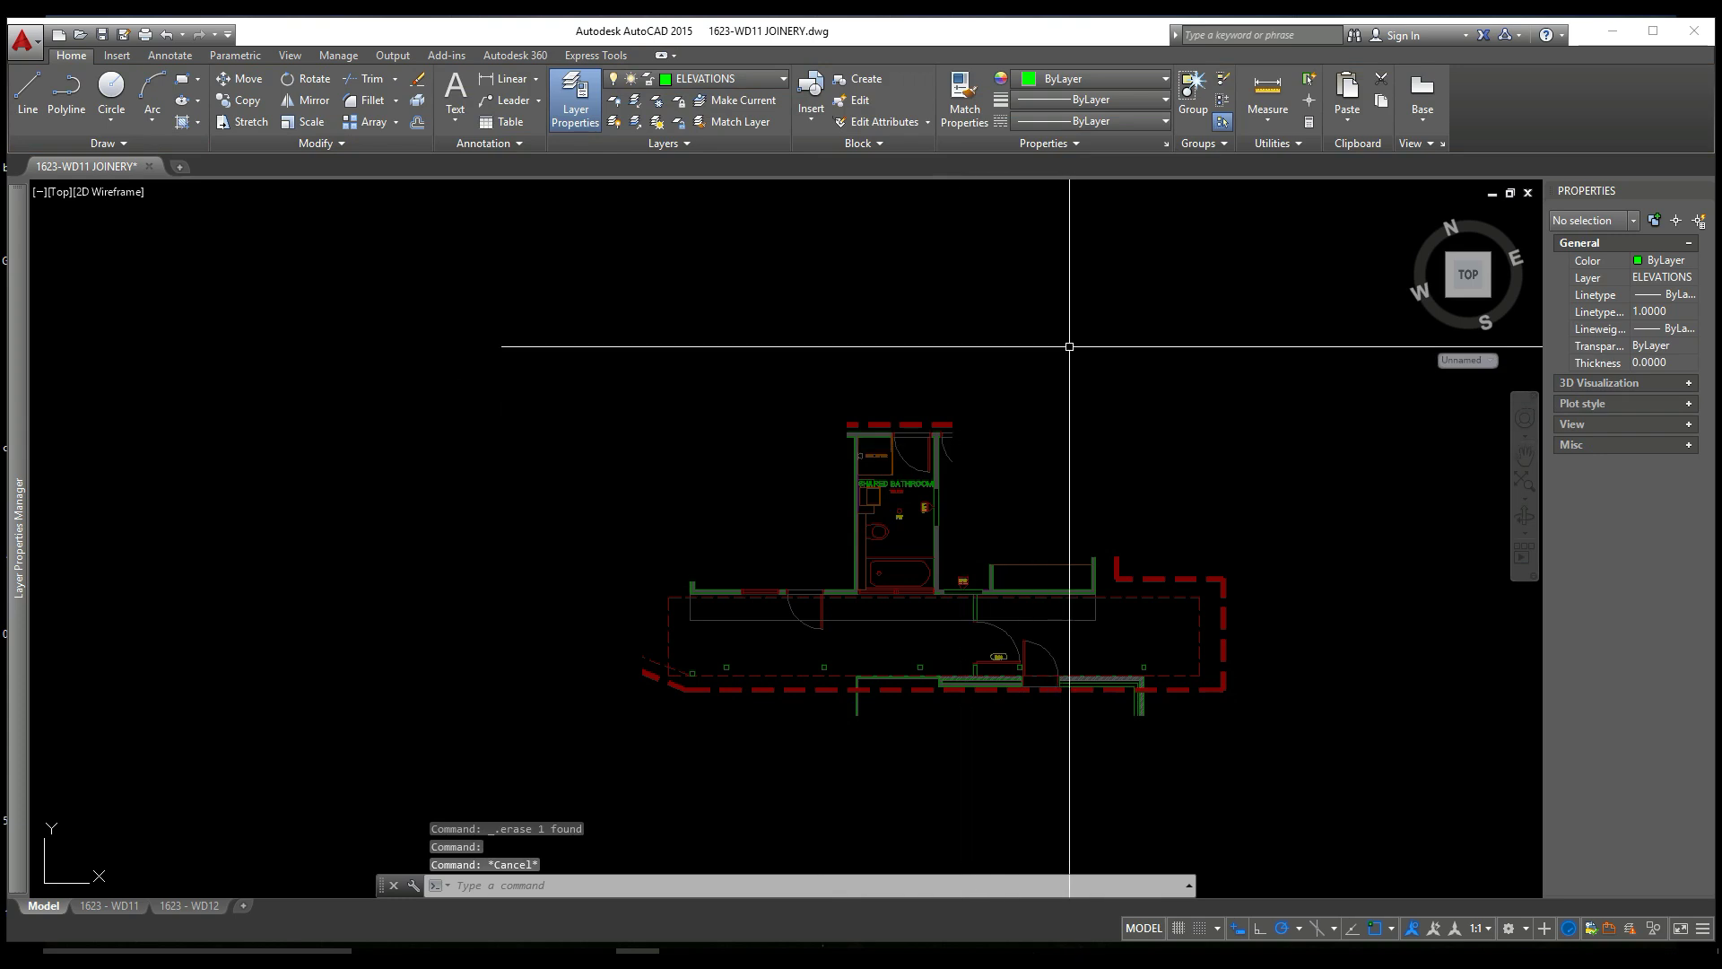
{"action": "scroll", "coordinate": [1022, 505], "scroll_direction": "up", "scroll_amount": 2}
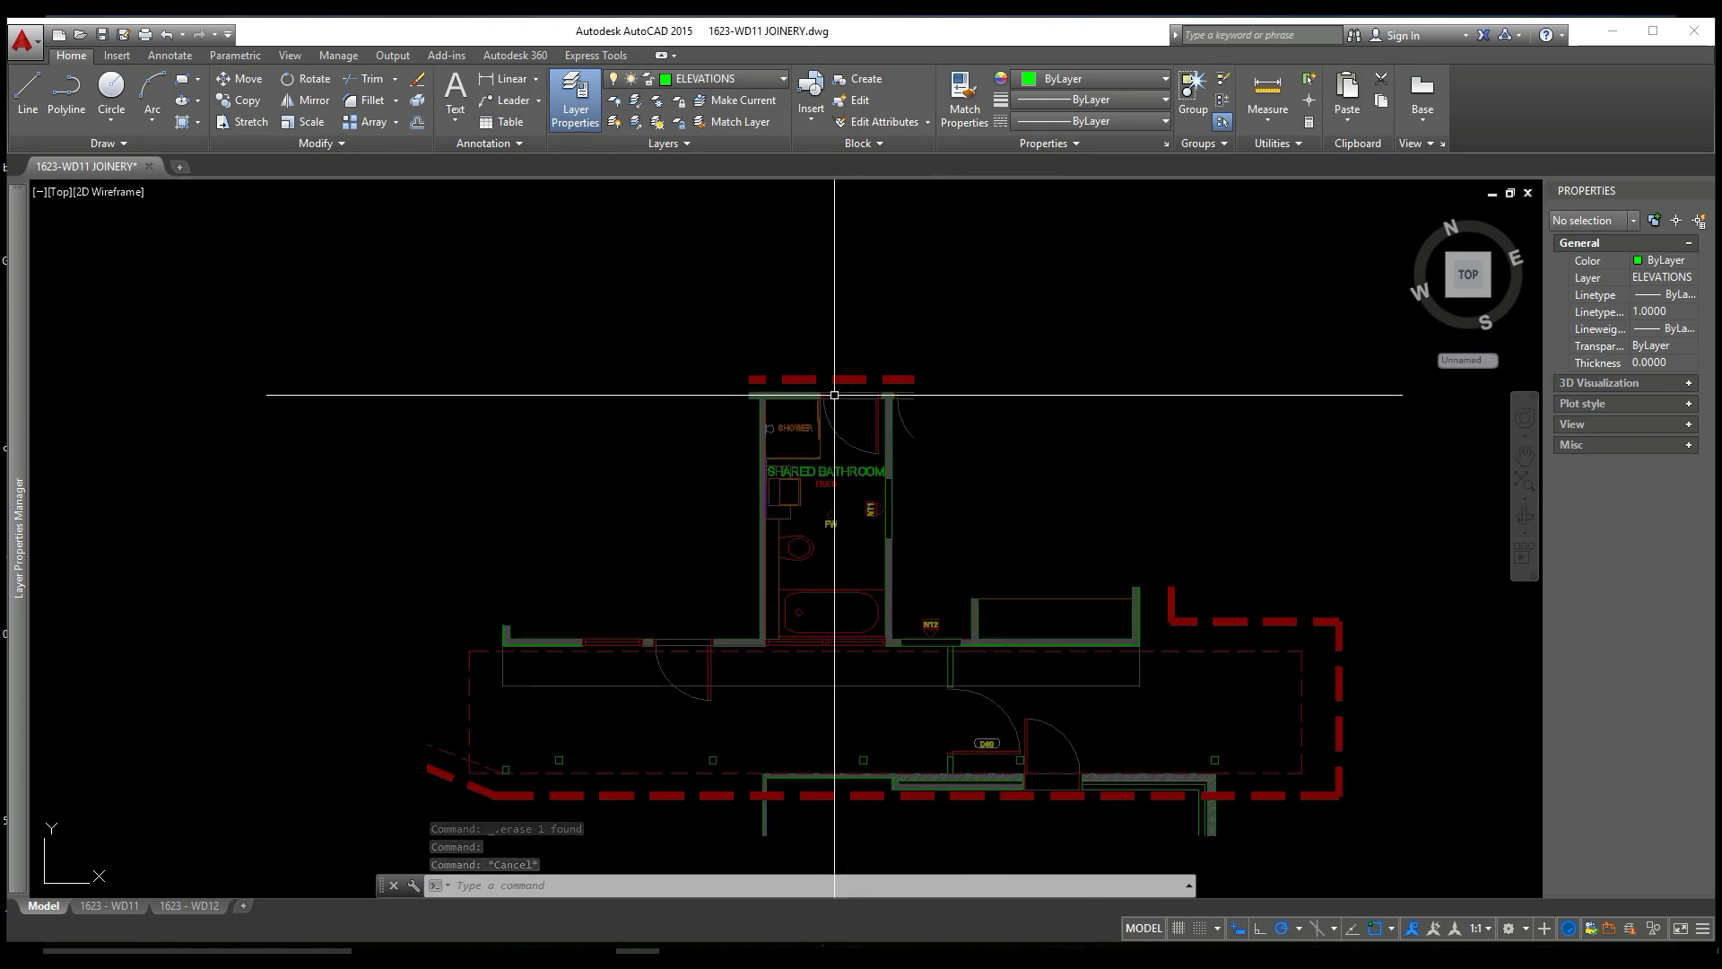
Delete the polygonal XCLIP boundary on the floor plan xref, then zoom out to show the whole building
{"action": "left_click", "coordinate": [835, 395]}
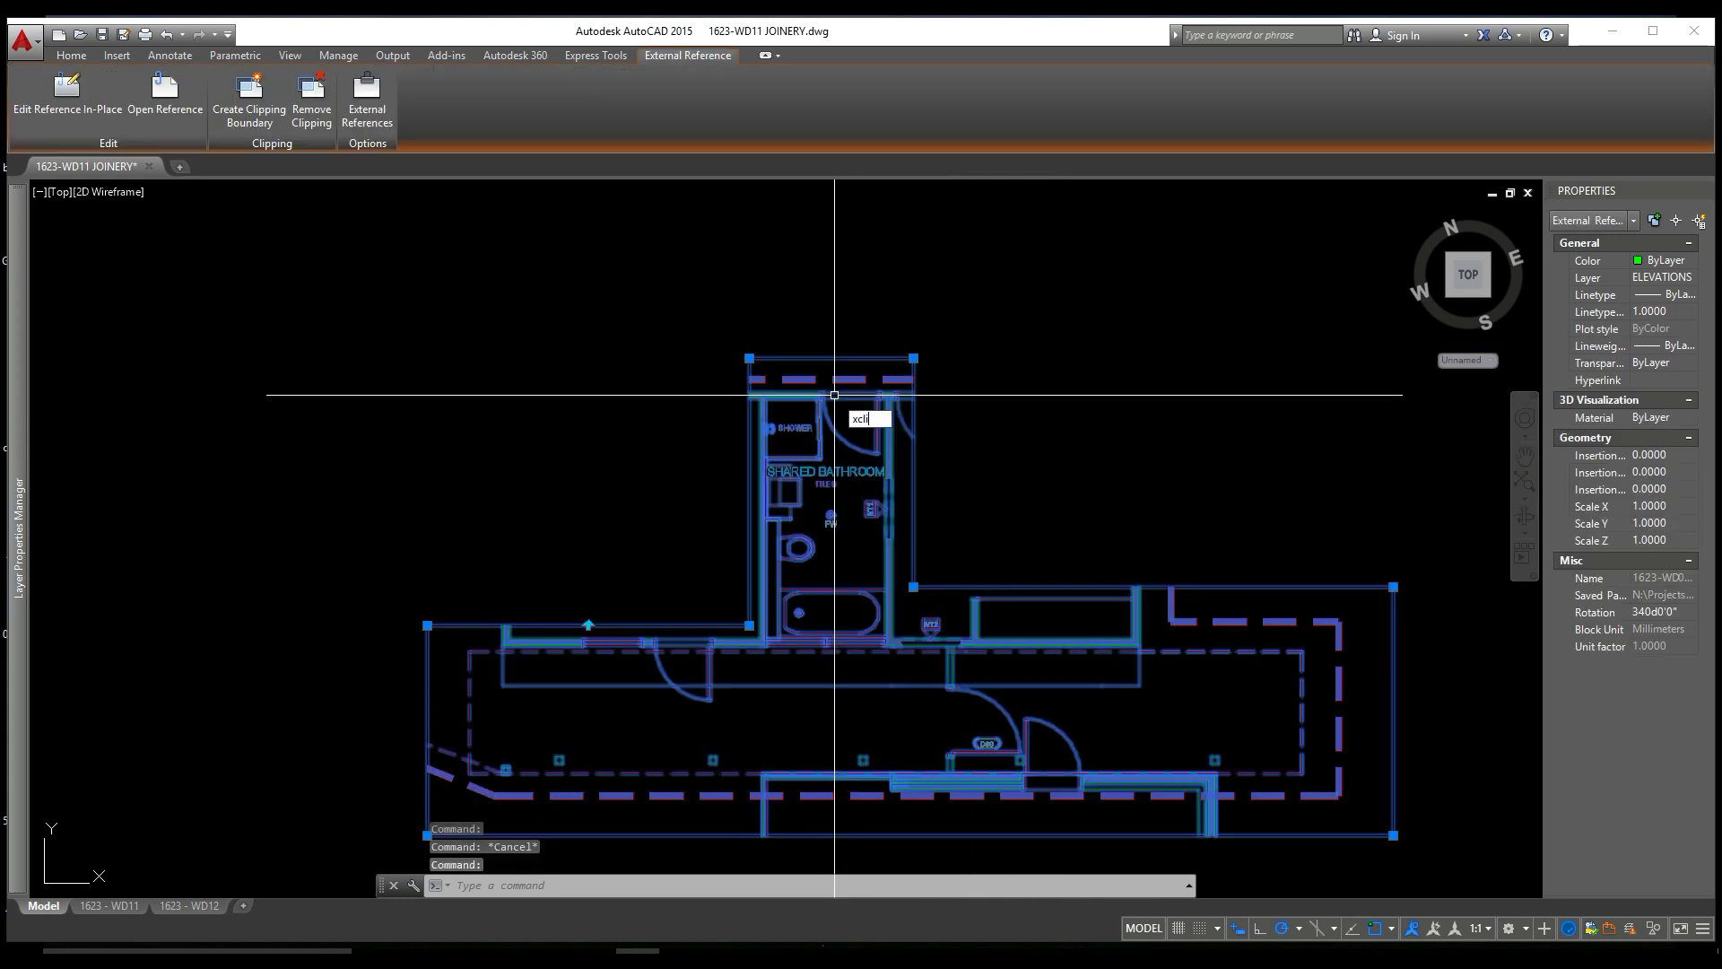
{"action": "type", "text": "xclip"}
{"action": "key", "text": "Return"}
{"action": "key", "text": "Down"}
{"action": "key", "text": "Down"}
{"action": "key", "text": "Down"}
{"action": "key", "text": "Down"}
{"action": "key", "text": "Return"}
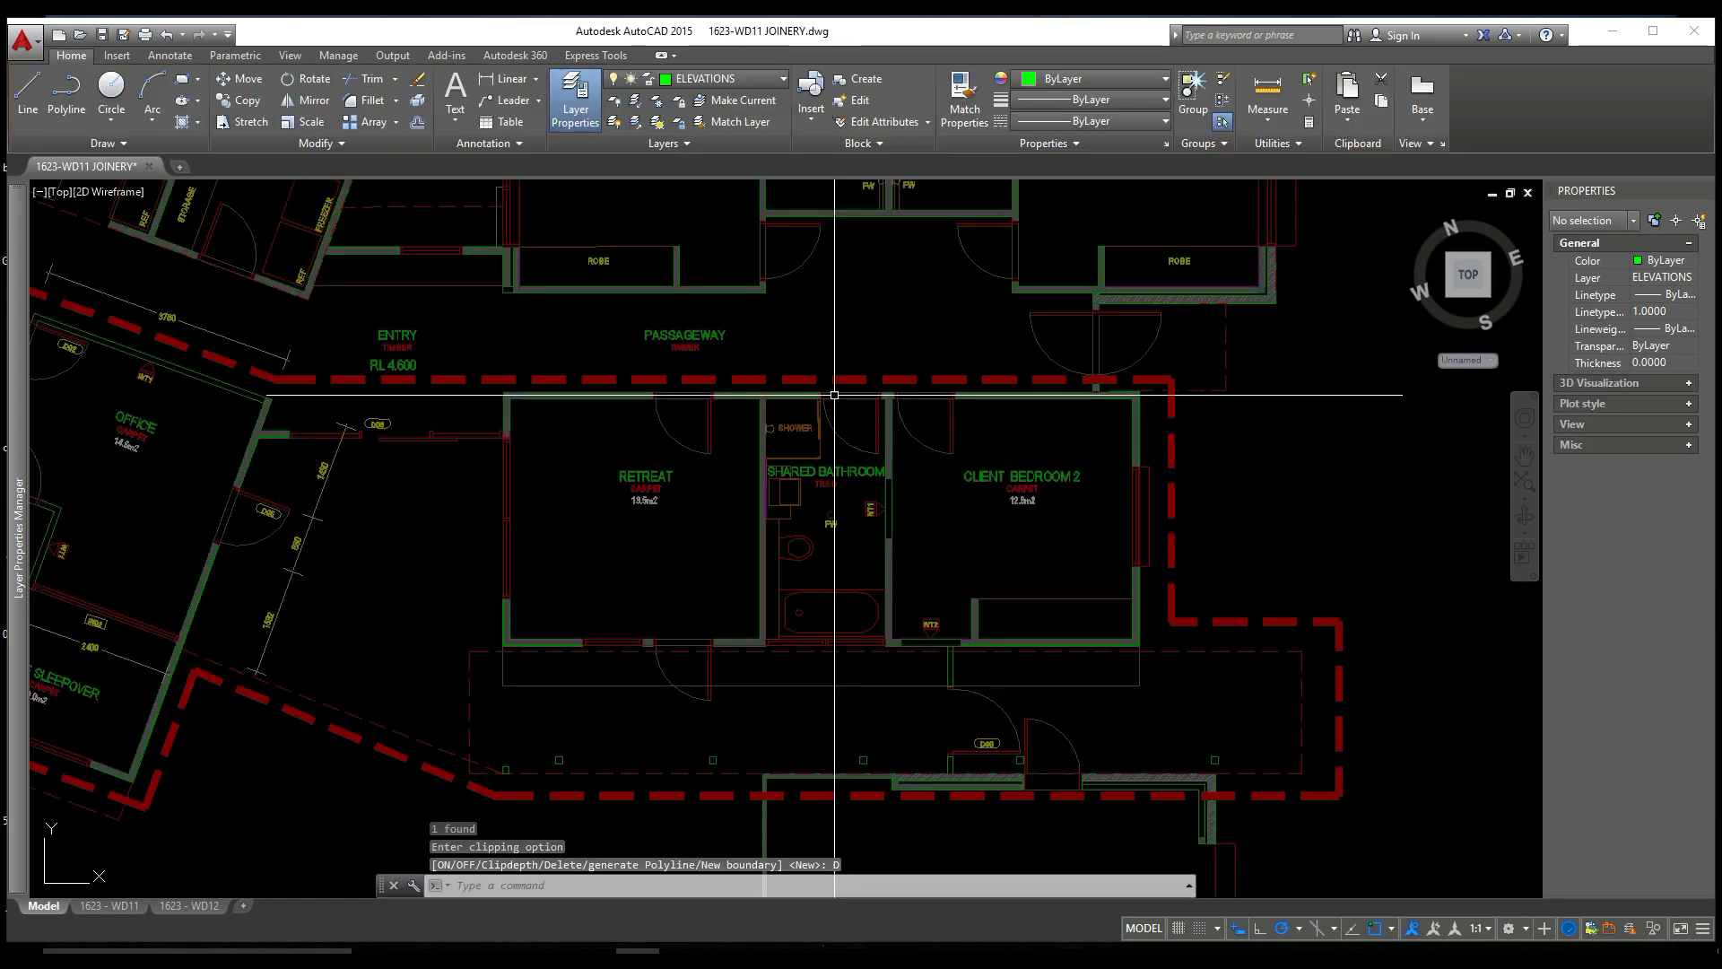
{"action": "scroll", "coordinate": [836, 368], "scroll_direction": "down", "scroll_amount": 5}
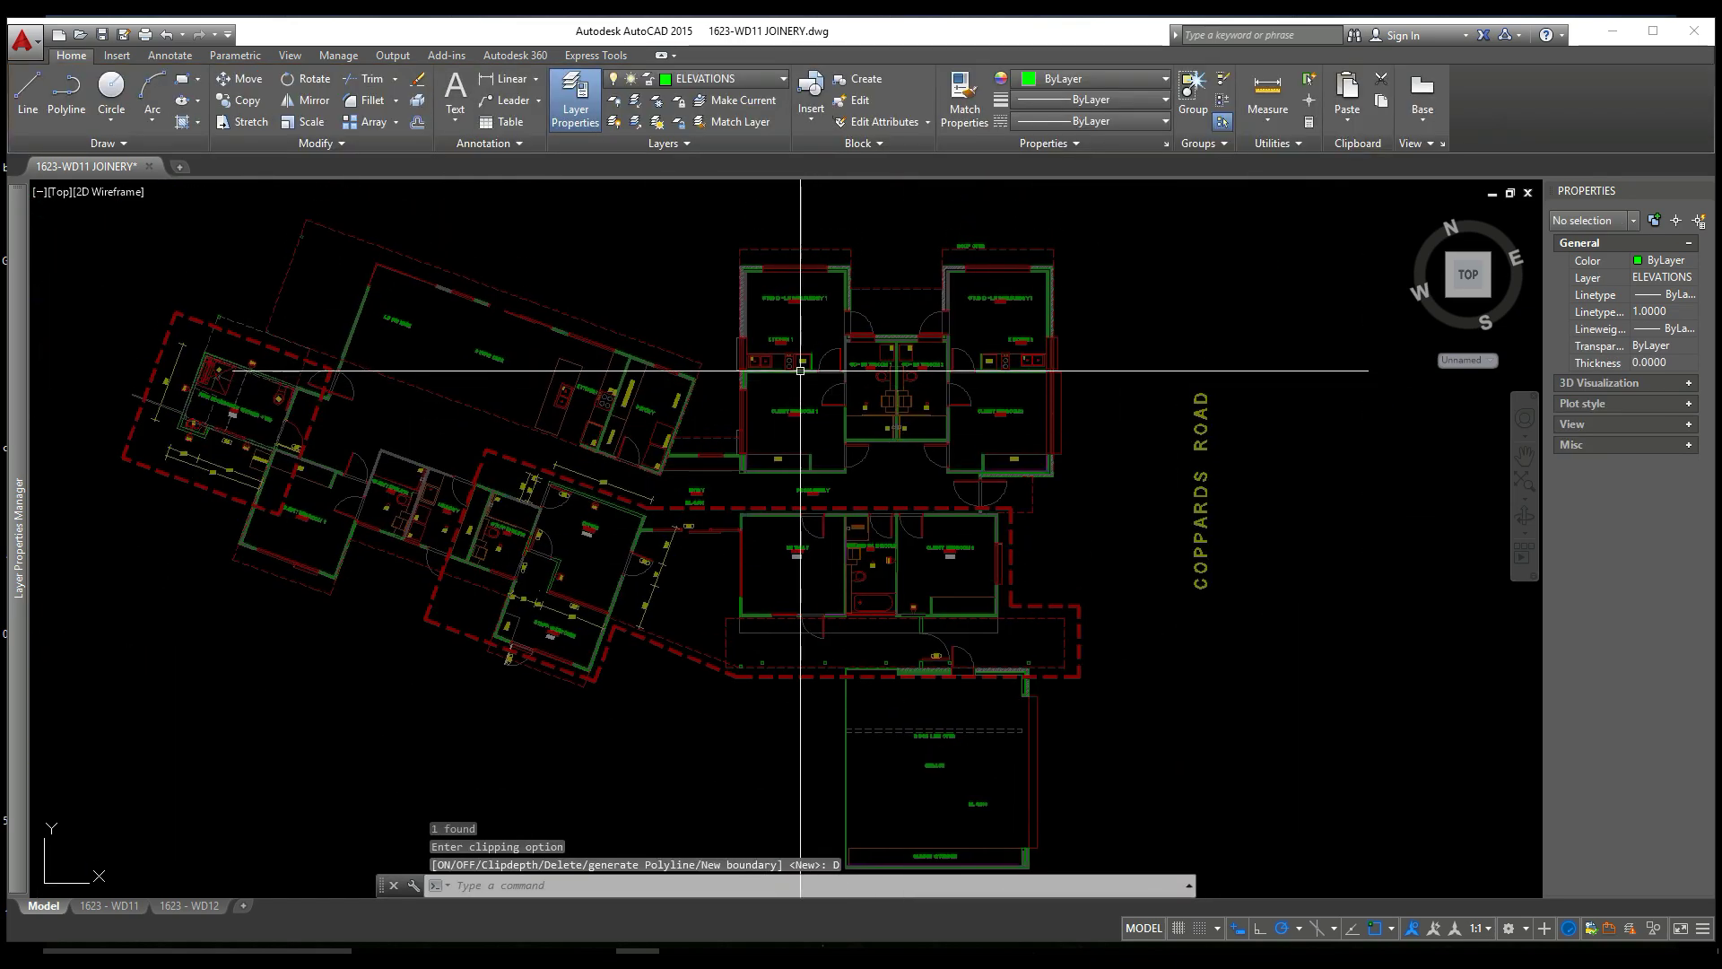
{"action": "middle_click_drag", "start_coordinate": [1049, 461], "coordinate": [1192, 449]}
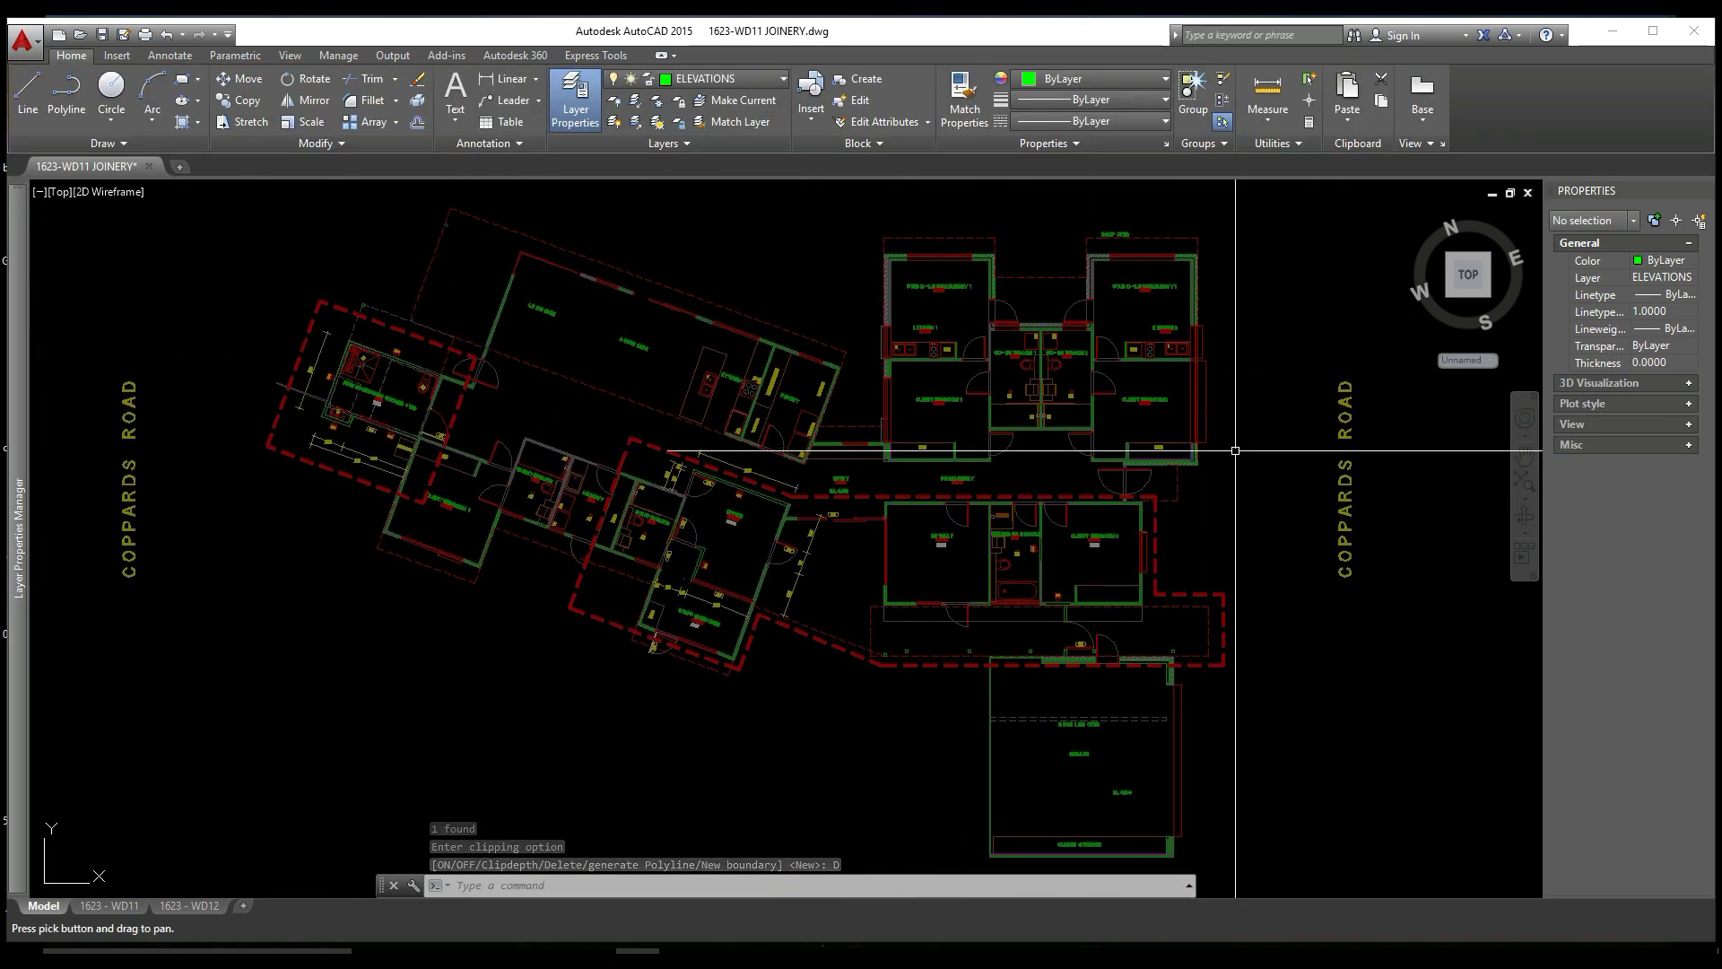